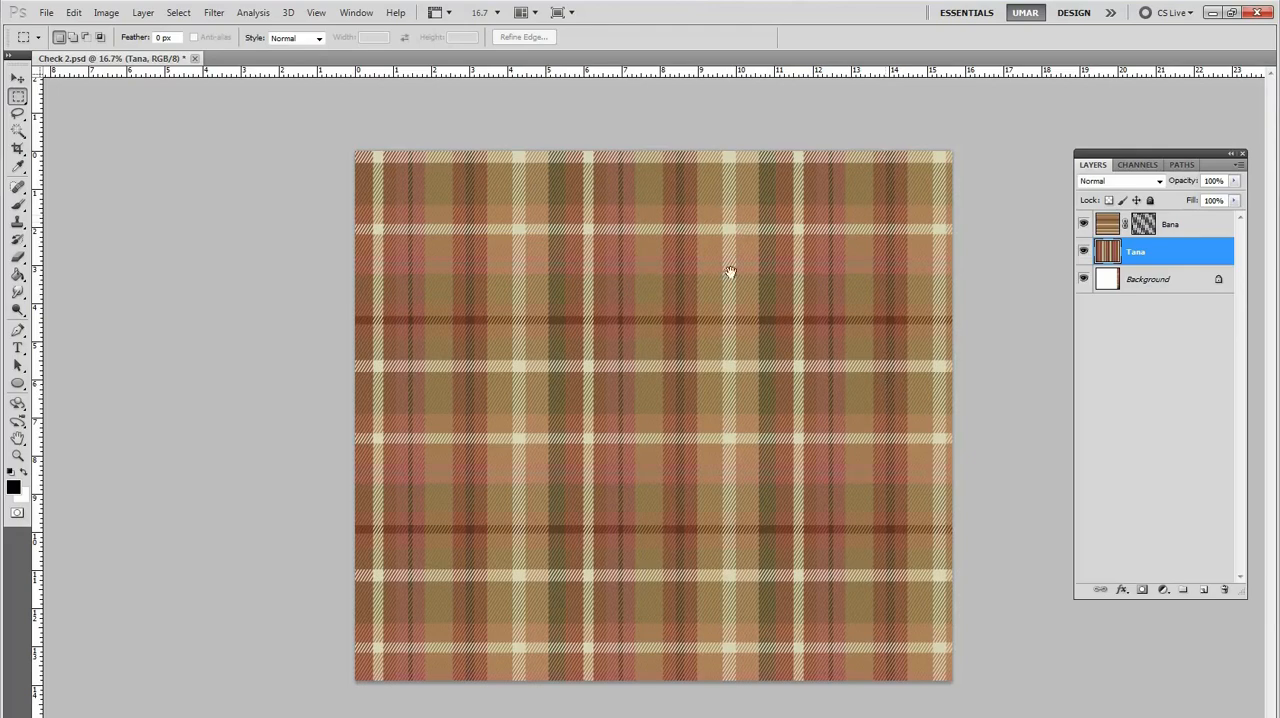
pyautogui.moveTo(751, 310); pyautogui.dragTo(595, 282)
pyautogui.keyDown('ctrl'); pyautogui.click(706, 367); pyautogui.keyUp('ctrl')
pyautogui.keyDown('alt'); pyautogui.click(601, 301); pyautogui.keyUp('alt')
pyautogui.moveTo(688, 299); pyautogui.dragTo(643, 370)
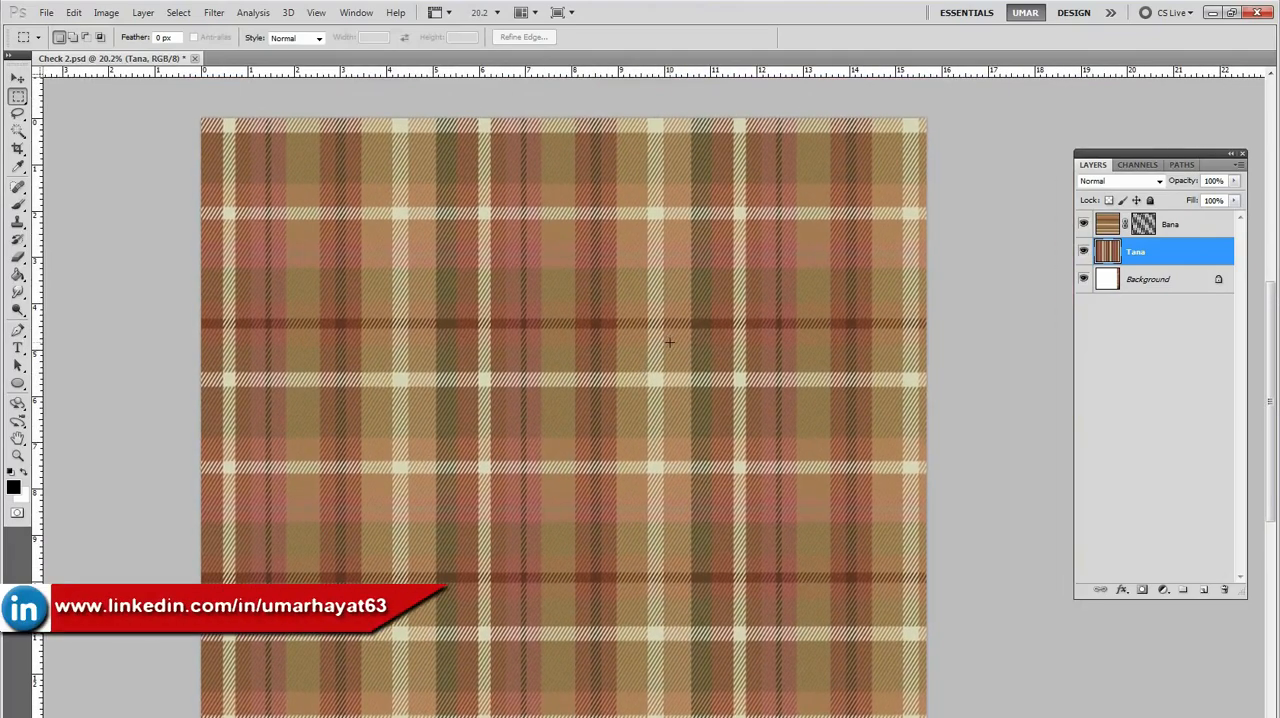
# Step: Open the fabric texture images from f7252-04 through unnamed in the Check folder
pyautogui.hotkey('ctrl', 'o')
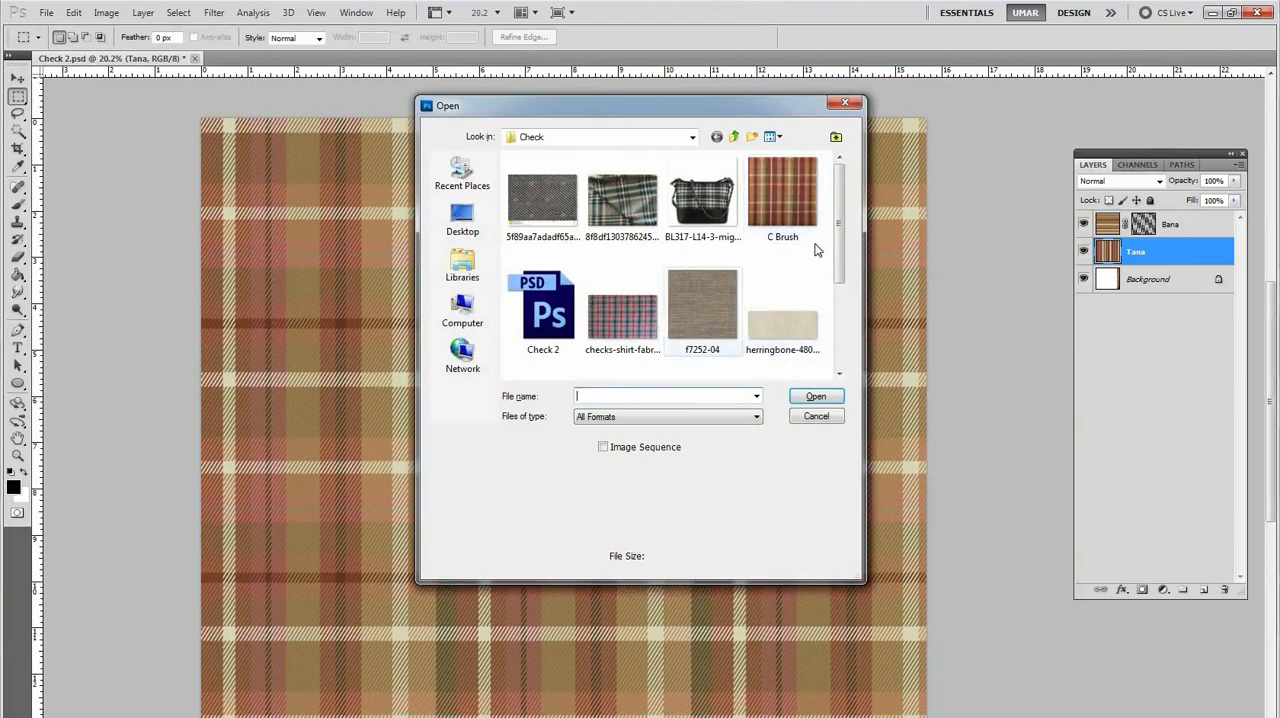
pyautogui.moveTo(843, 220); pyautogui.dragTo(832, 272)
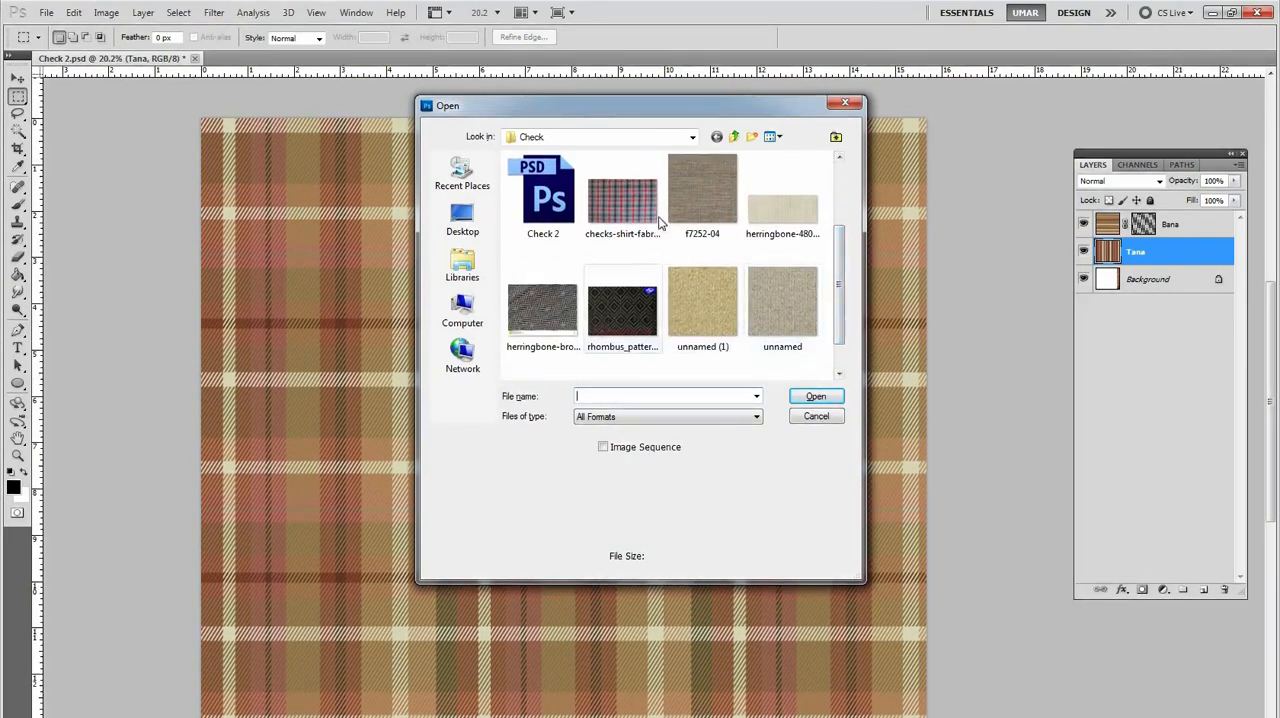
pyautogui.click(628, 202)
pyautogui.click(696, 201)
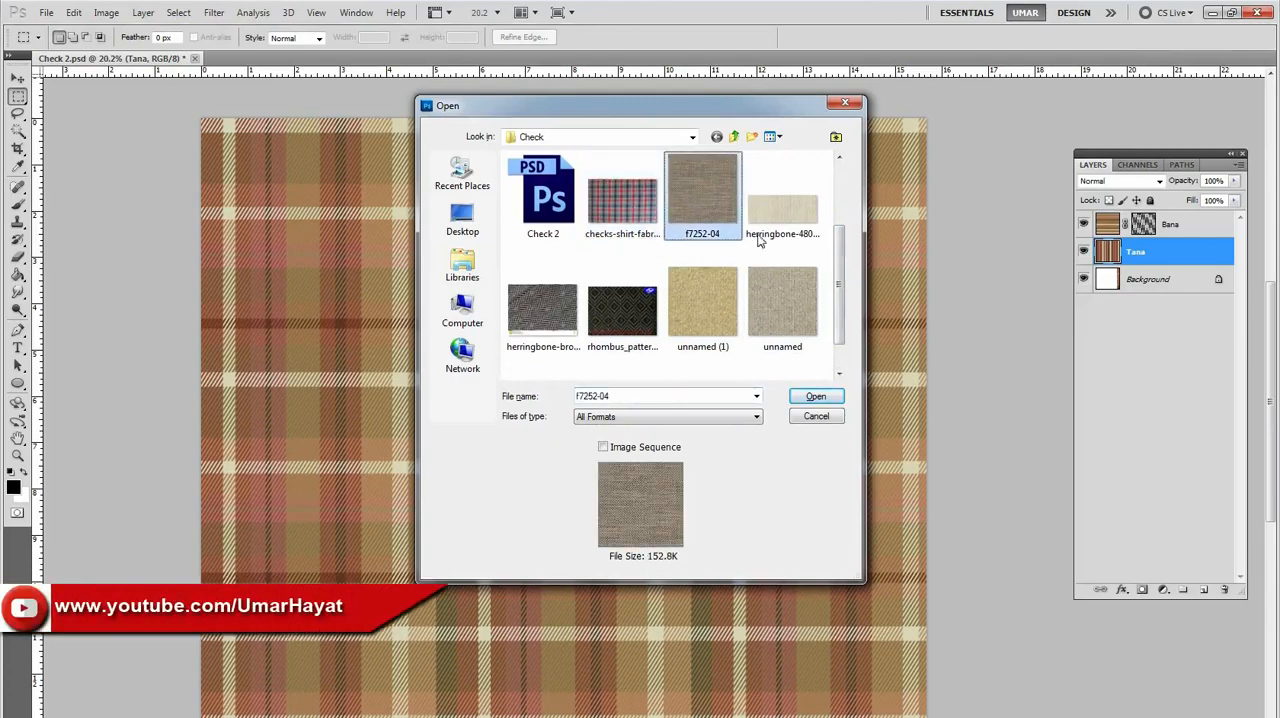
pyautogui.scroll(-1, 836, 300)
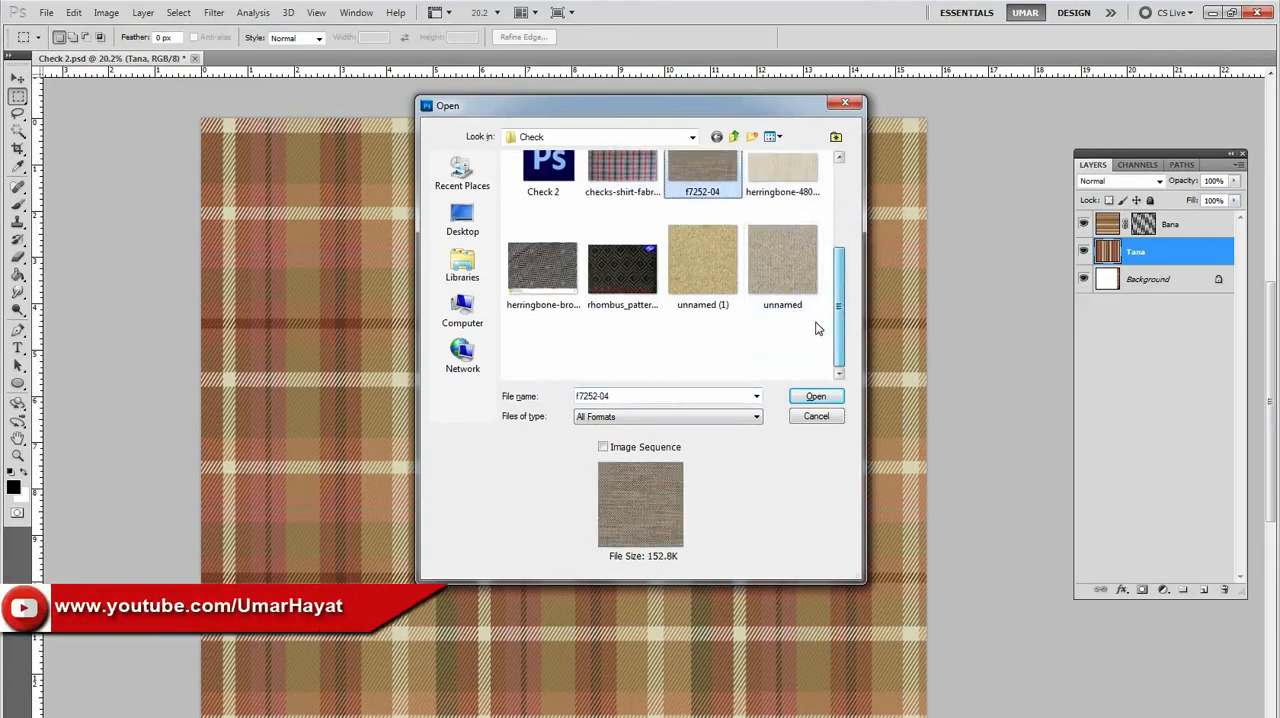
pyautogui.keyDown('shift'); pyautogui.click(815, 290); pyautogui.keyUp('shift')
pyautogui.click(815, 396)
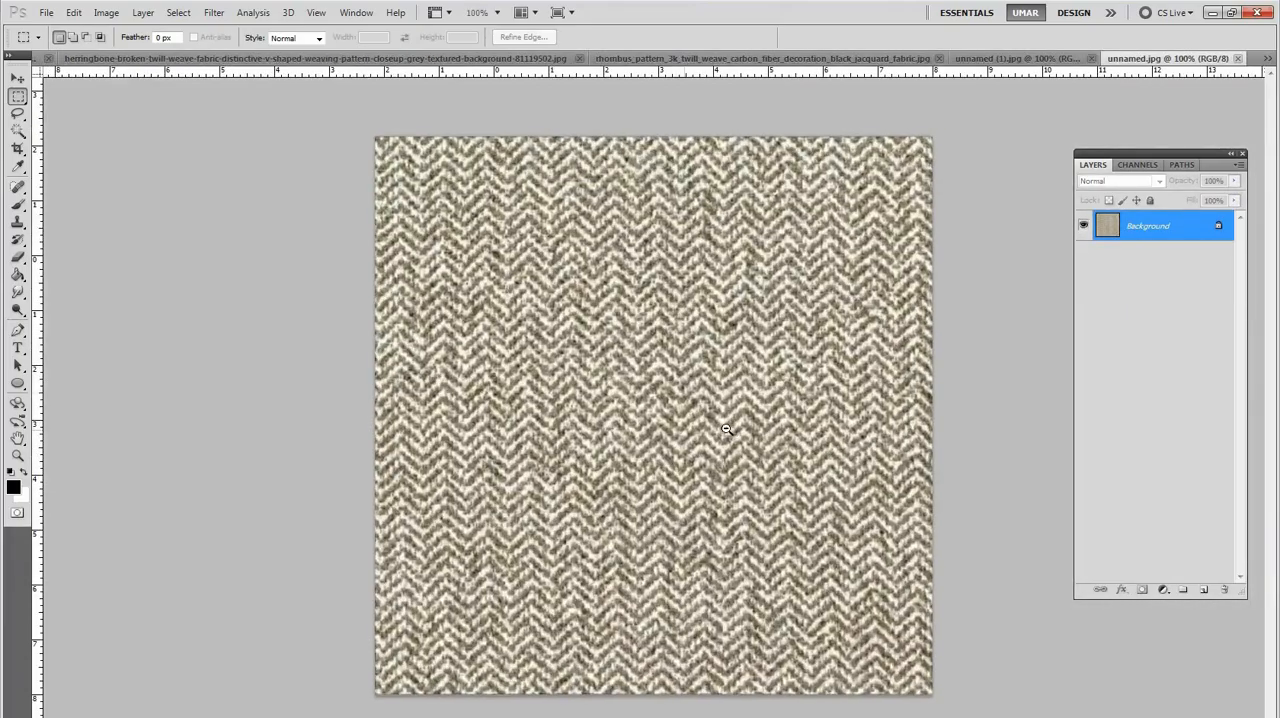
# Step: Select a rectangular area covering one full V-shaped herringbone repeat near the middle of unnamed.jpg
pyautogui.keyDown('alt'); pyautogui.click(726, 429); pyautogui.keyUp('alt')
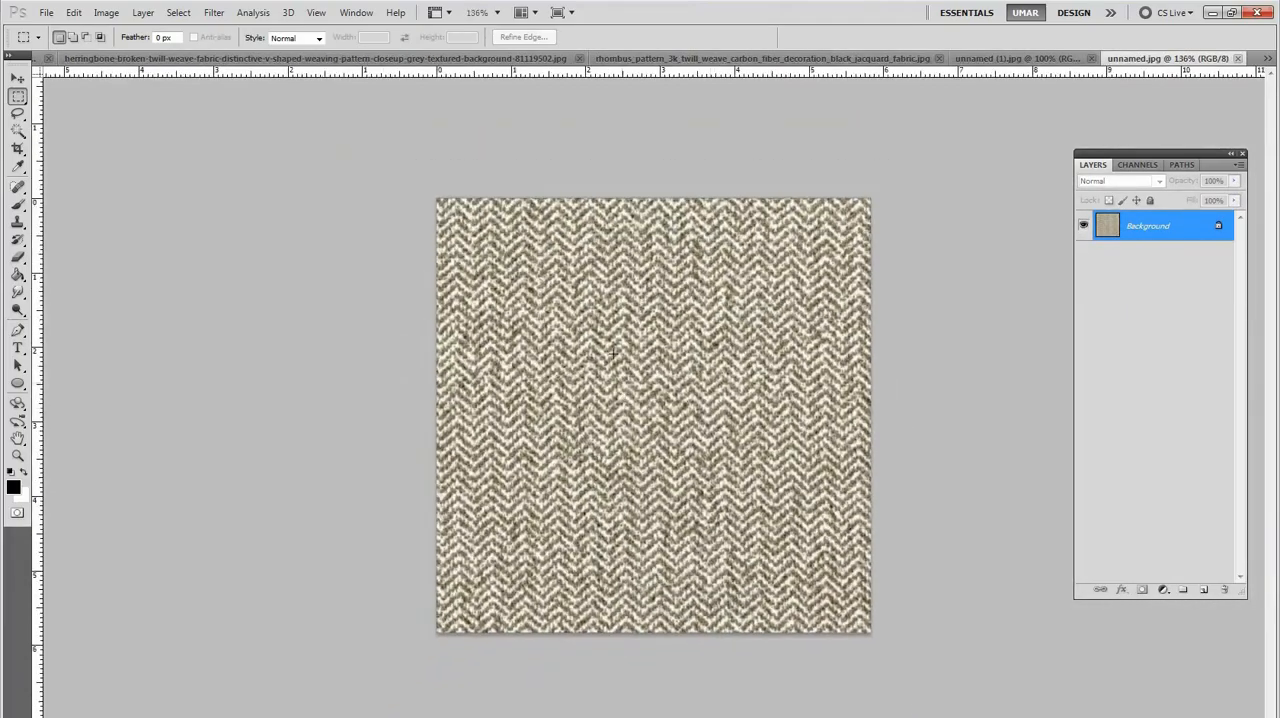
pyautogui.keyDown('ctrl'); pyautogui.click(648, 352); pyautogui.keyUp('ctrl')
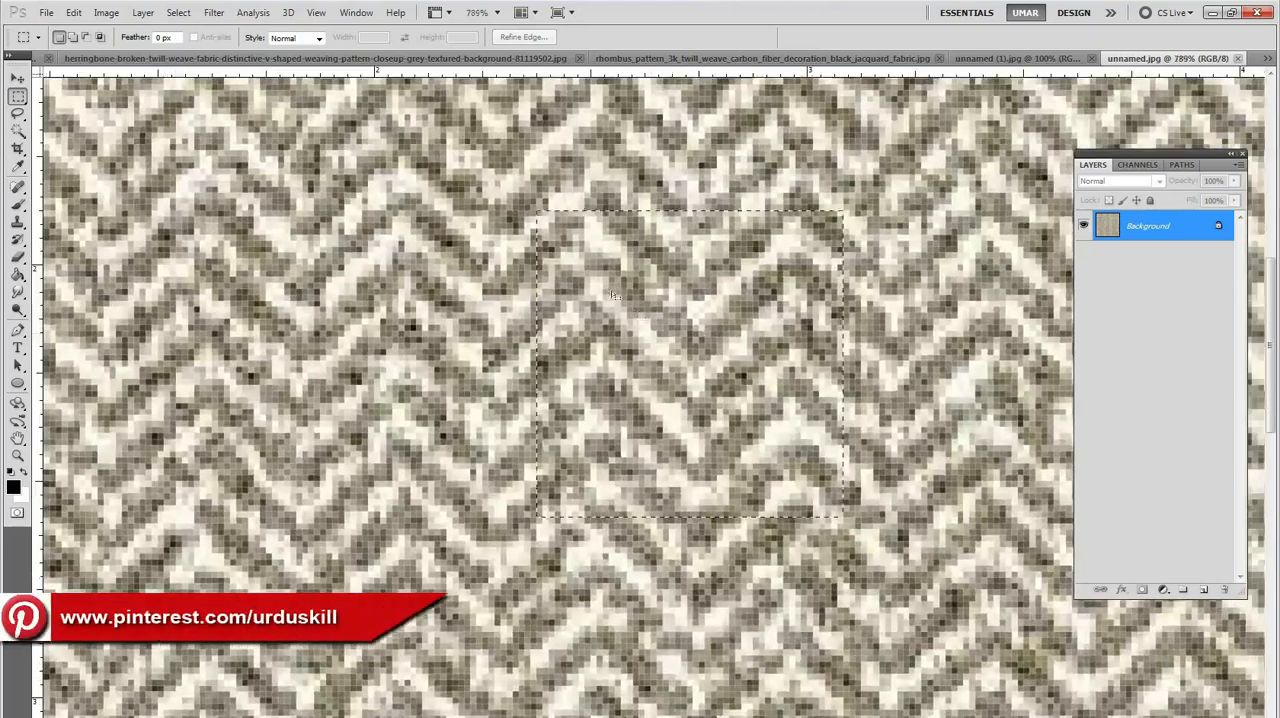
pyautogui.moveTo(585, 316); pyautogui.dragTo(690, 305)
pyautogui.moveTo(590, 252); pyautogui.dragTo(674, 412)
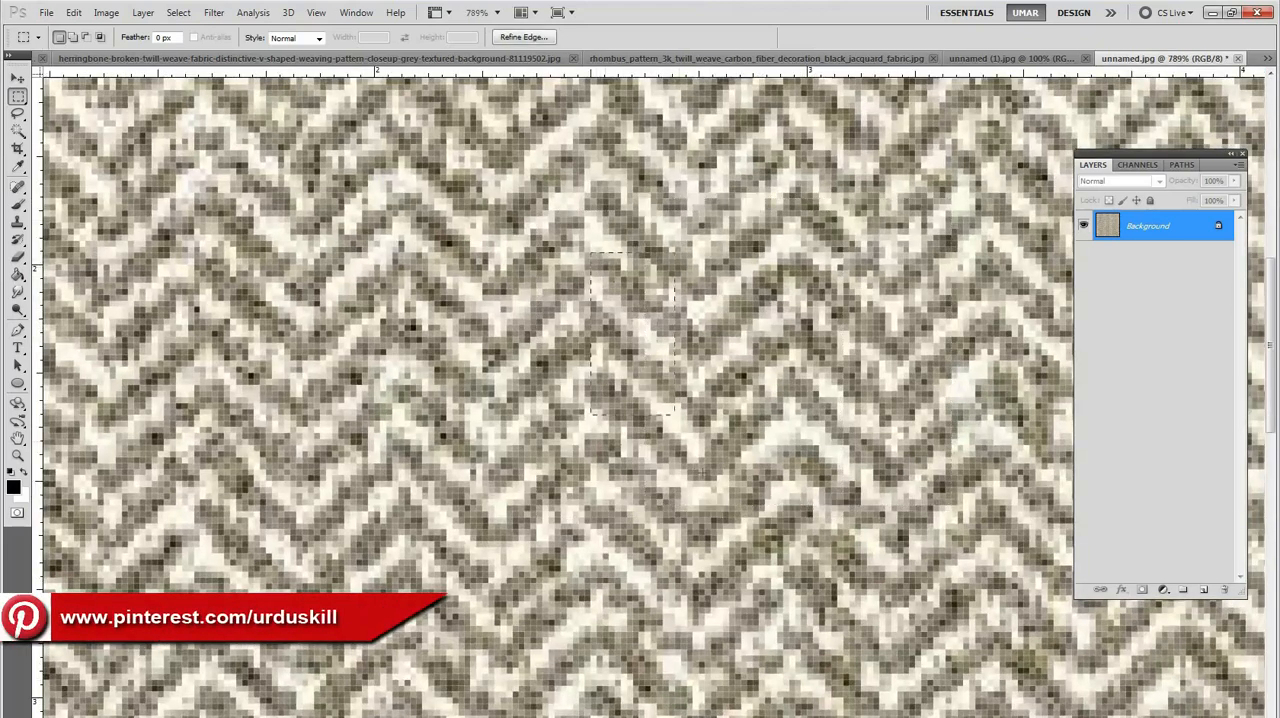
pyautogui.moveTo(752, 480); pyautogui.dragTo(778, 426)
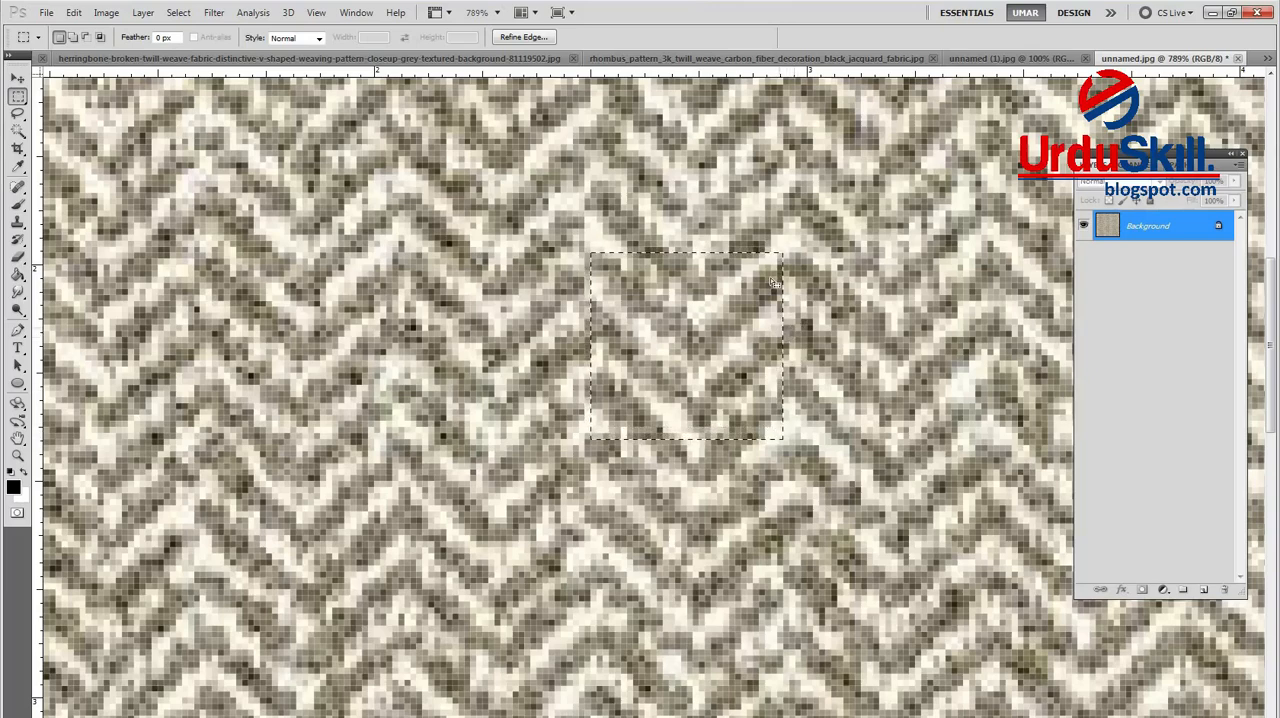
pyautogui.moveTo(585, 253); pyautogui.dragTo(784, 462)
# Step: Define the selected herringbone repeat as a pattern, keeping the suggested name Pattern 22
pyautogui.keyDown('alt'); pyautogui.click(712, 375); pyautogui.keyUp('alt')
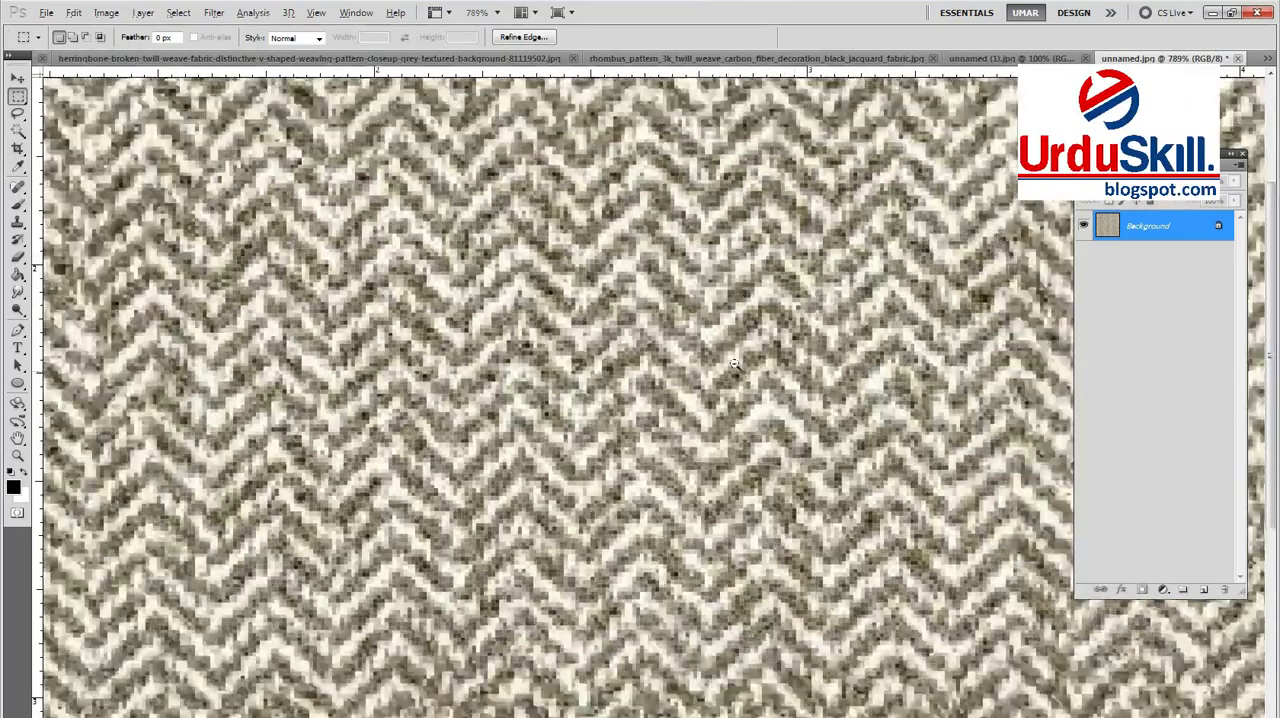
pyautogui.click(1138, 164)
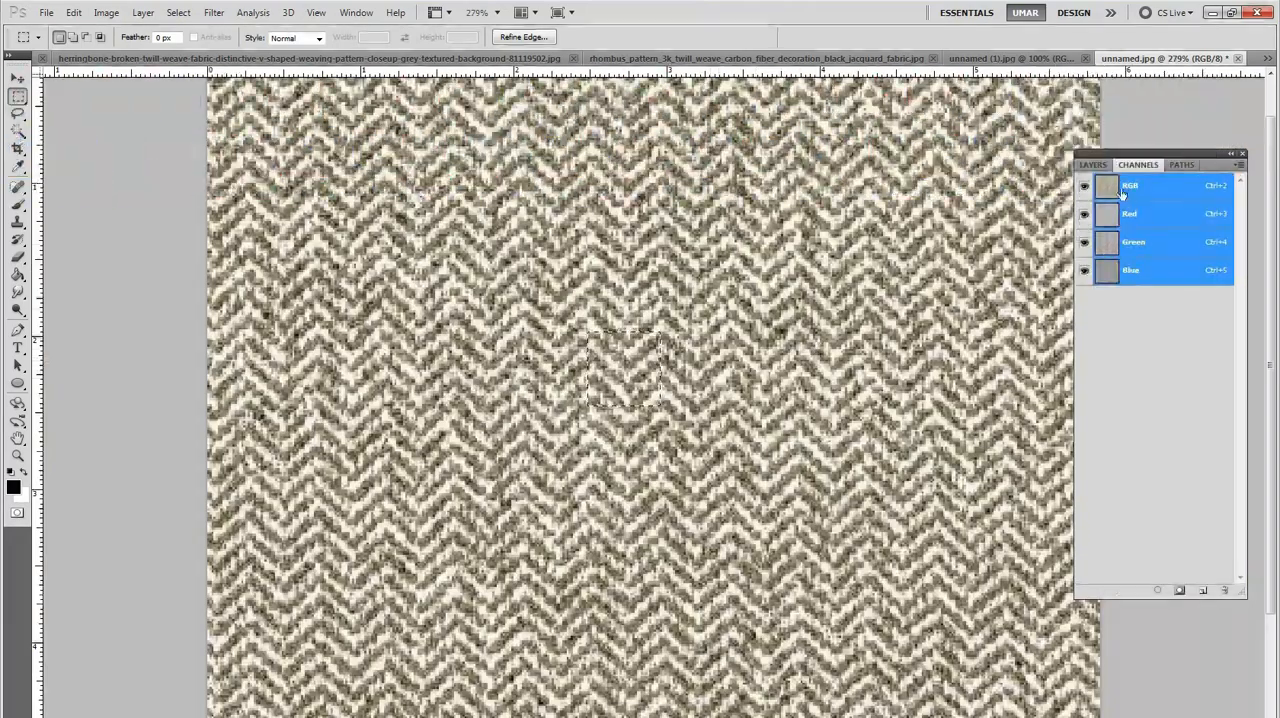
pyautogui.click(1094, 165)
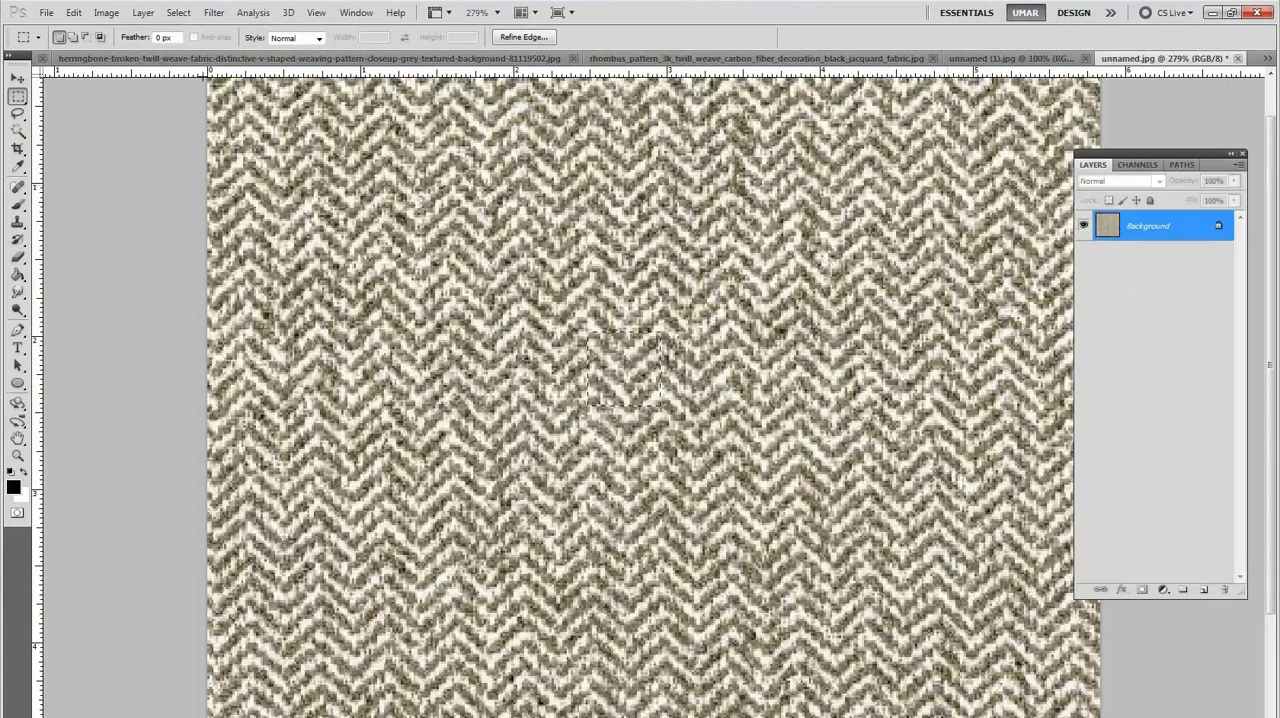
pyautogui.click(690, 372)
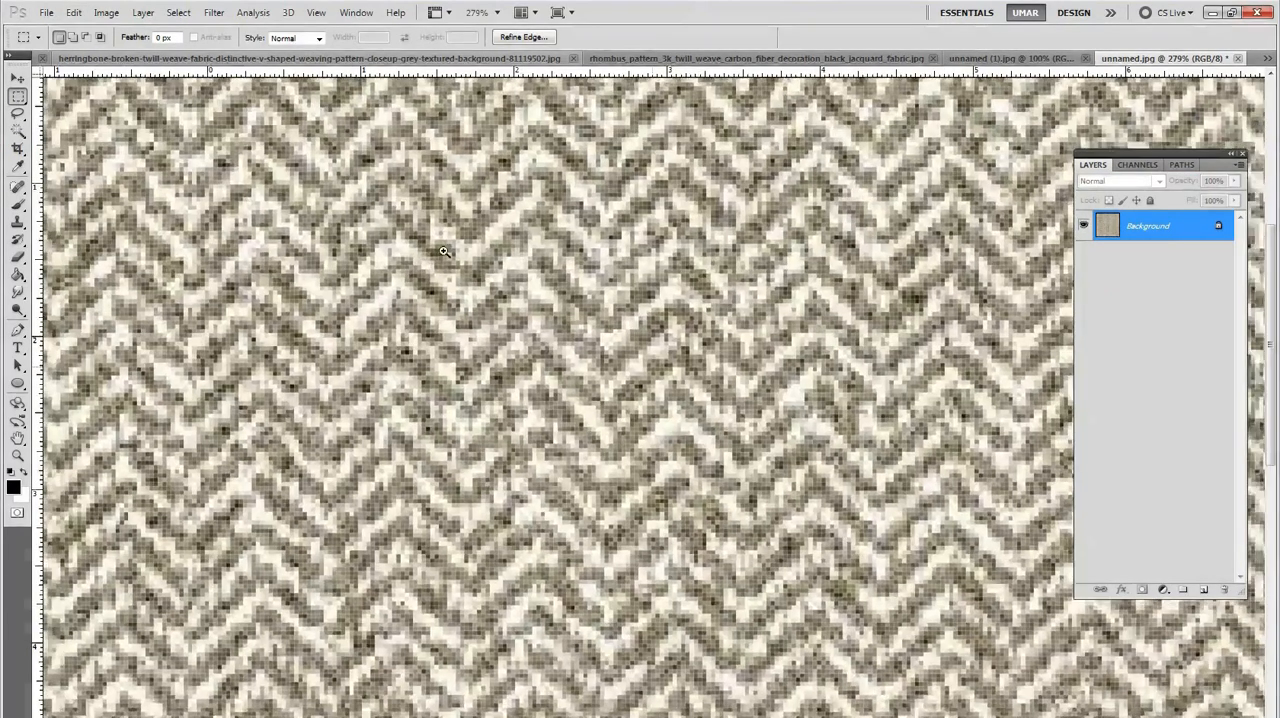
pyautogui.click(74, 12)
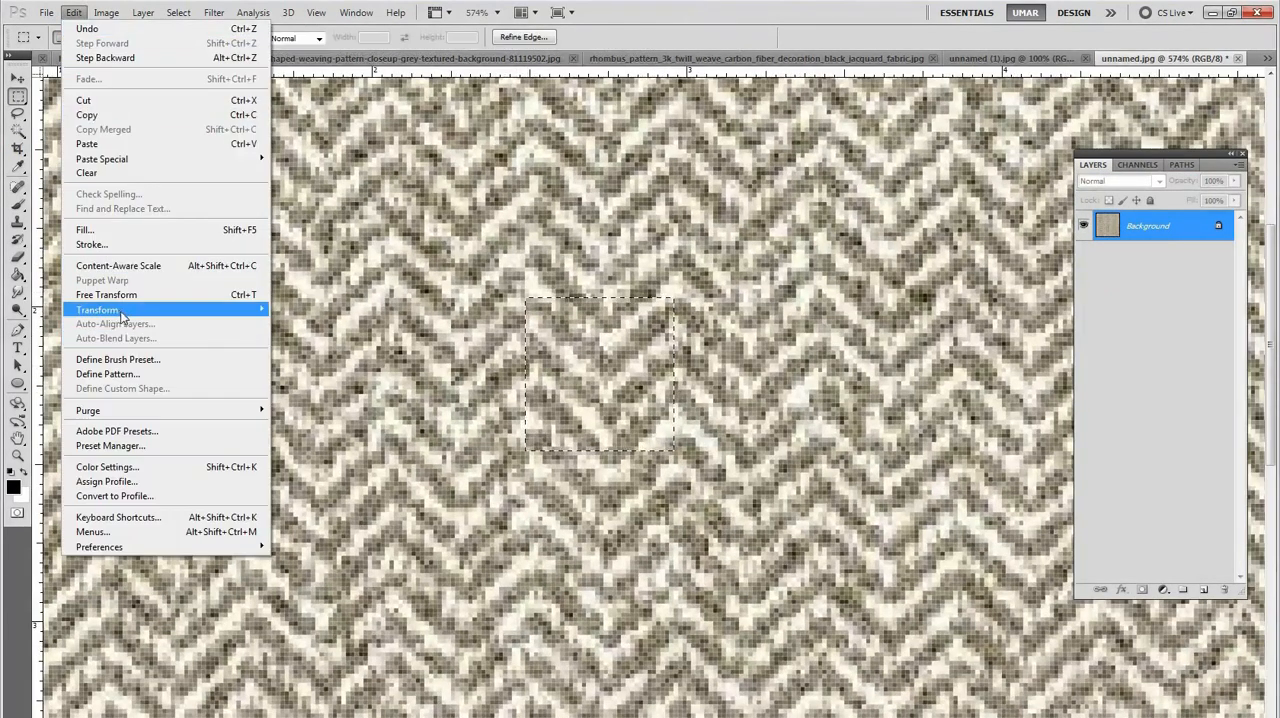
pyautogui.click(120, 374)
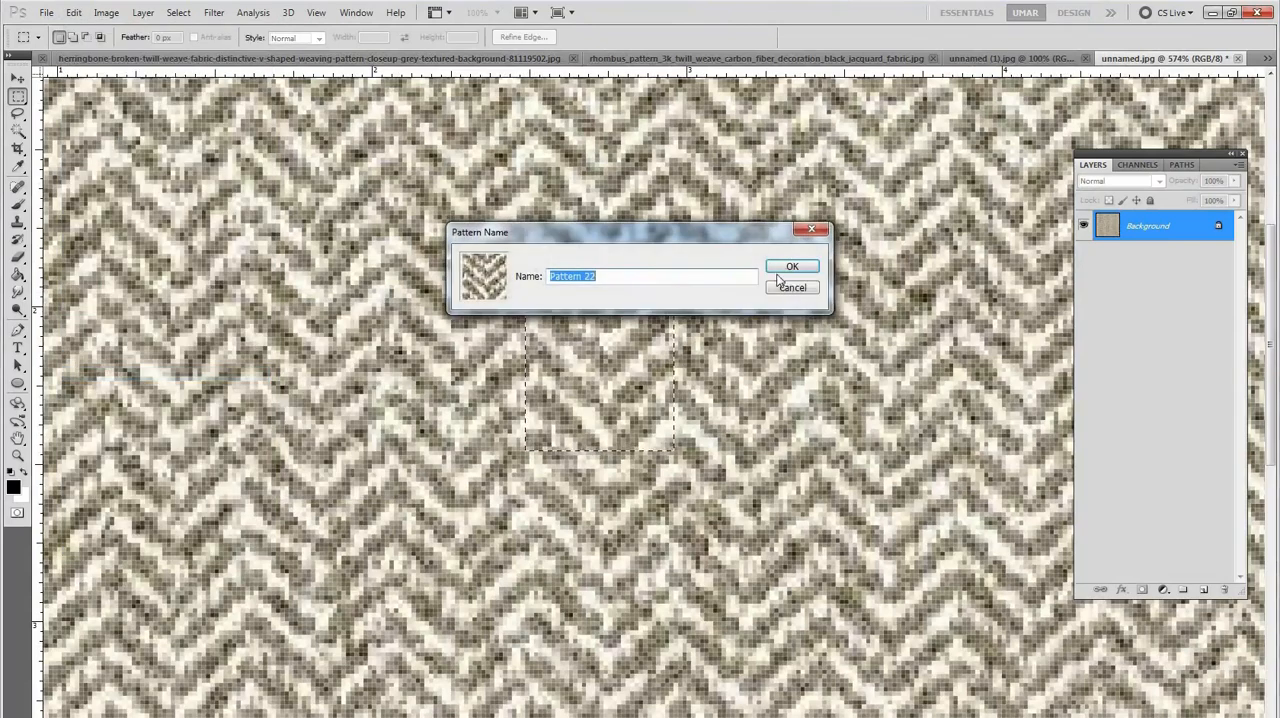
pyautogui.press('Return')
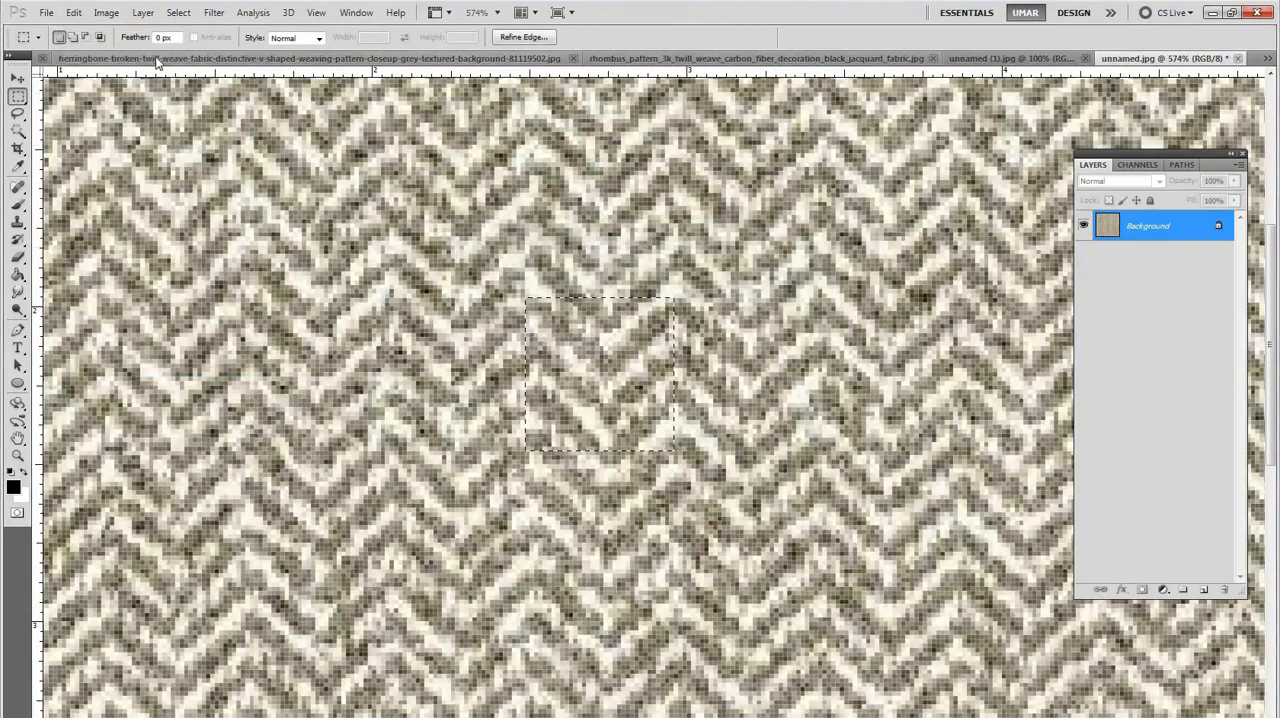
# Step: Switch to Check 2.psd and fill the Bana layer's mask with the new herringbone pattern
pyautogui.click(356, 12)
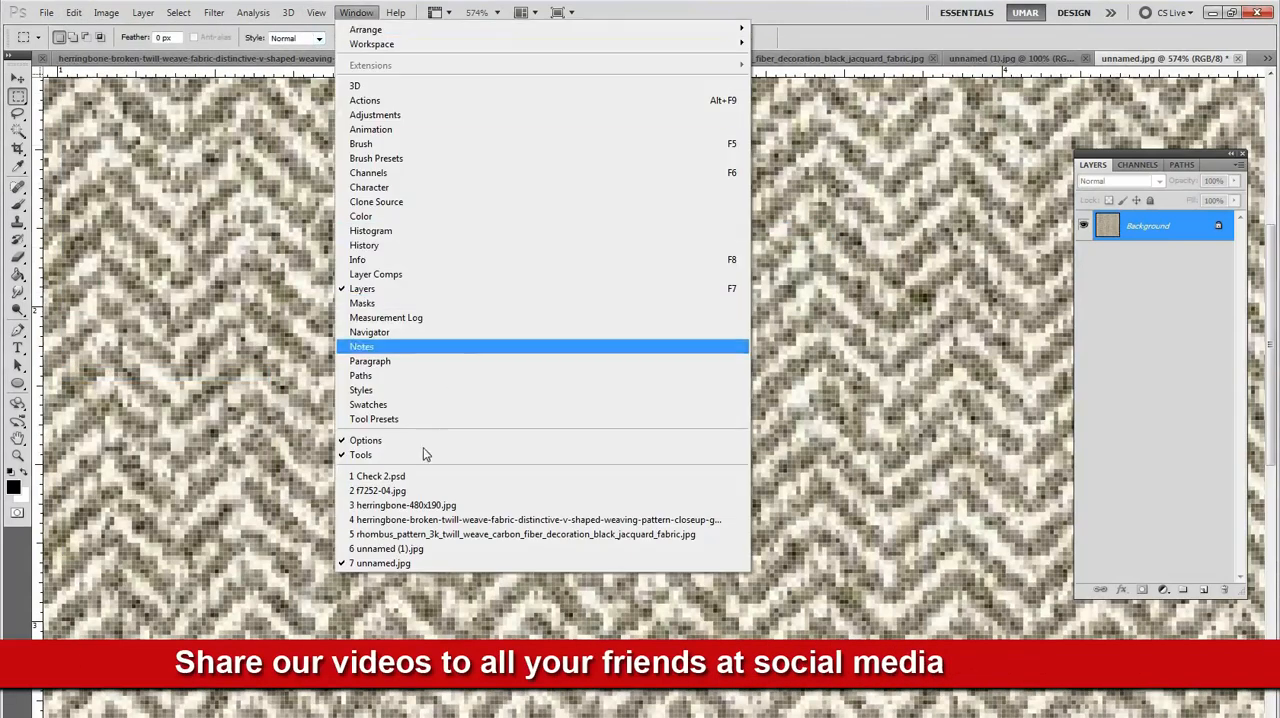
pyautogui.click(380, 476)
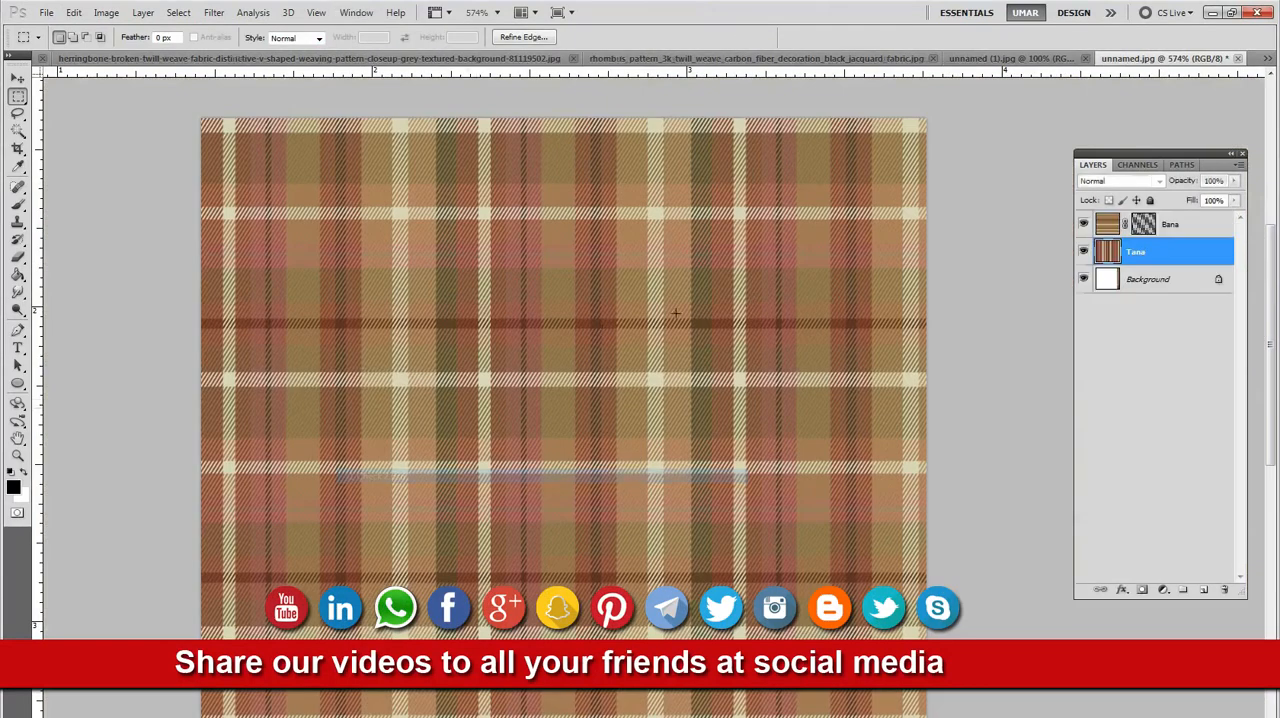
pyautogui.click(1145, 226)
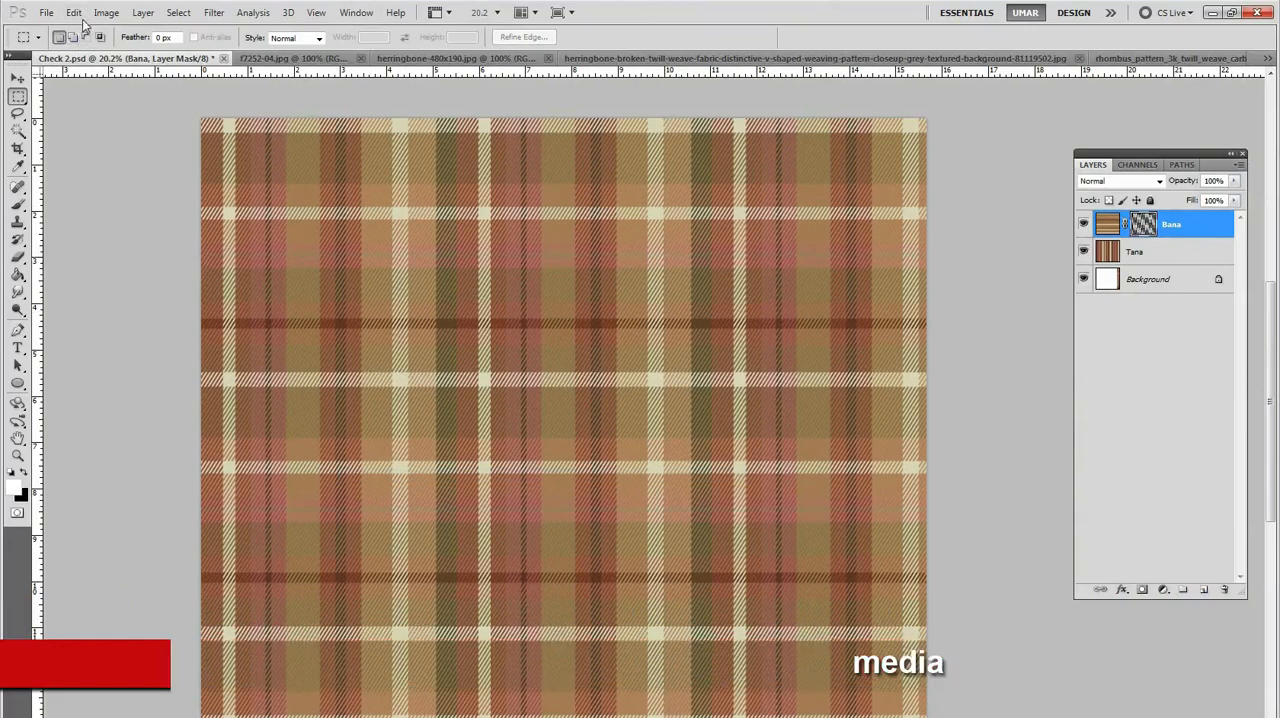
pyautogui.click(74, 12)
pyautogui.click(103, 237)
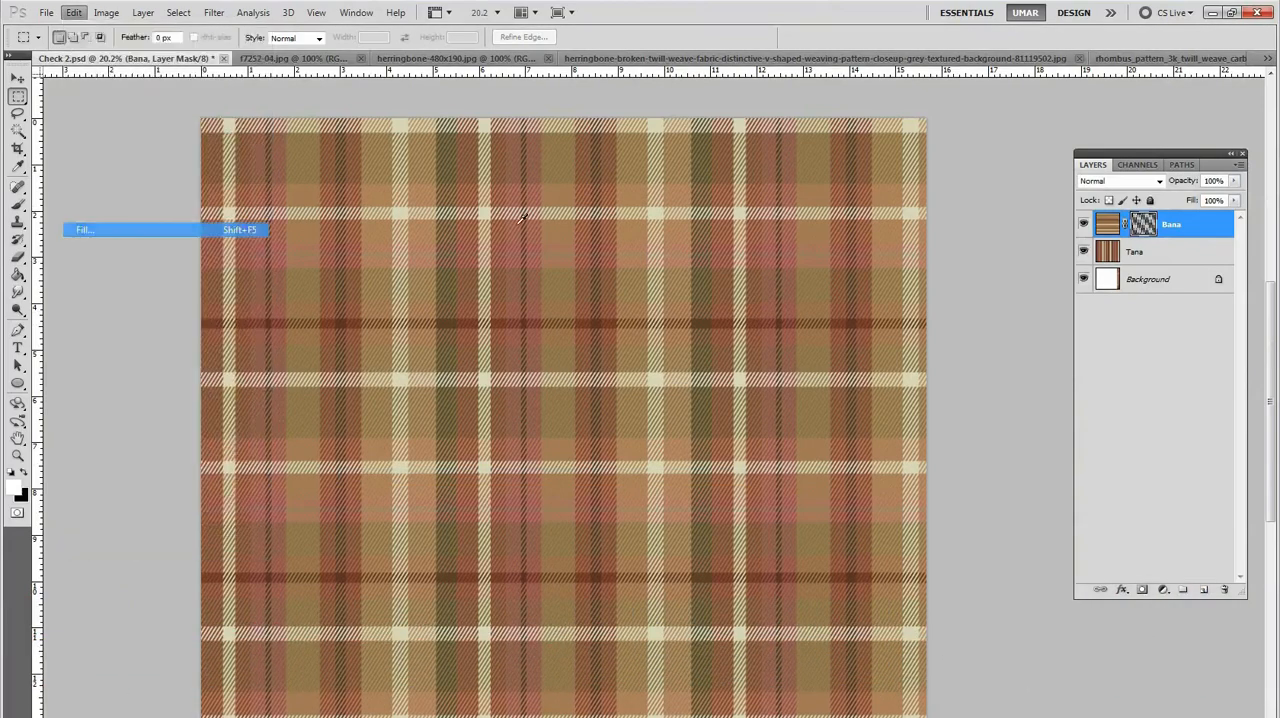
pyautogui.click(758, 318)
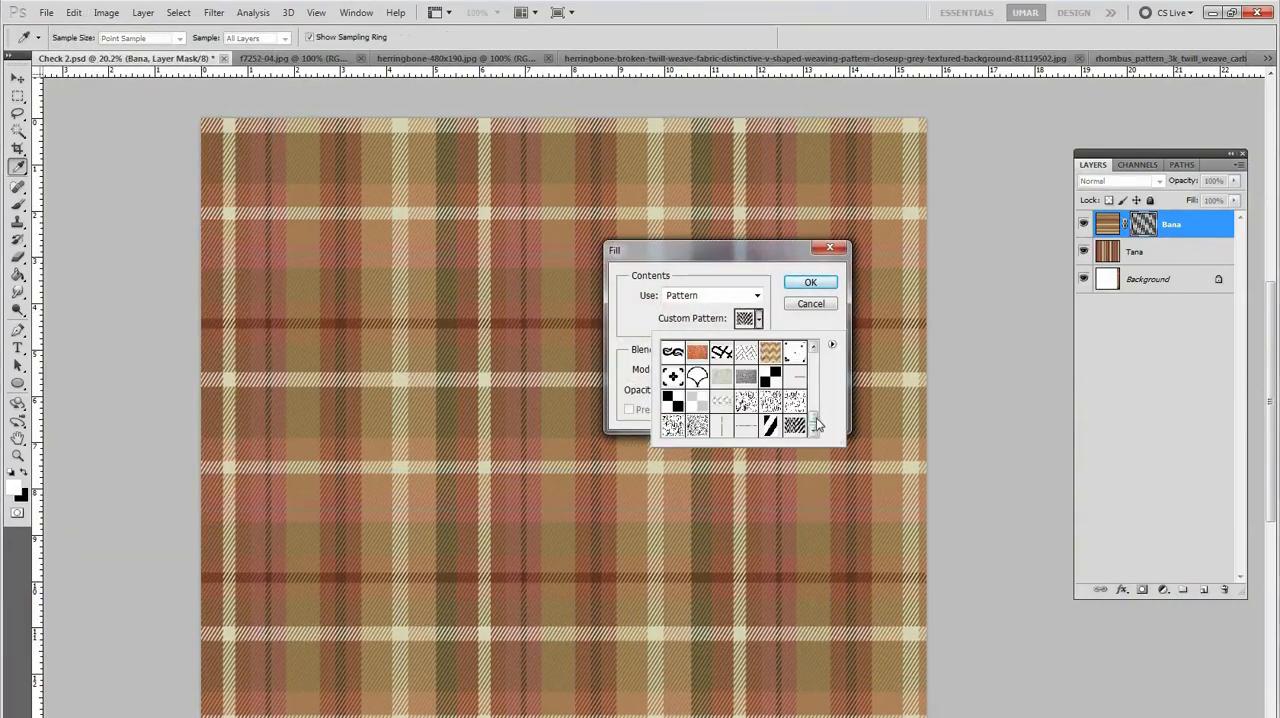
pyautogui.scroll(-1, 817, 424)
pyautogui.click(673, 428)
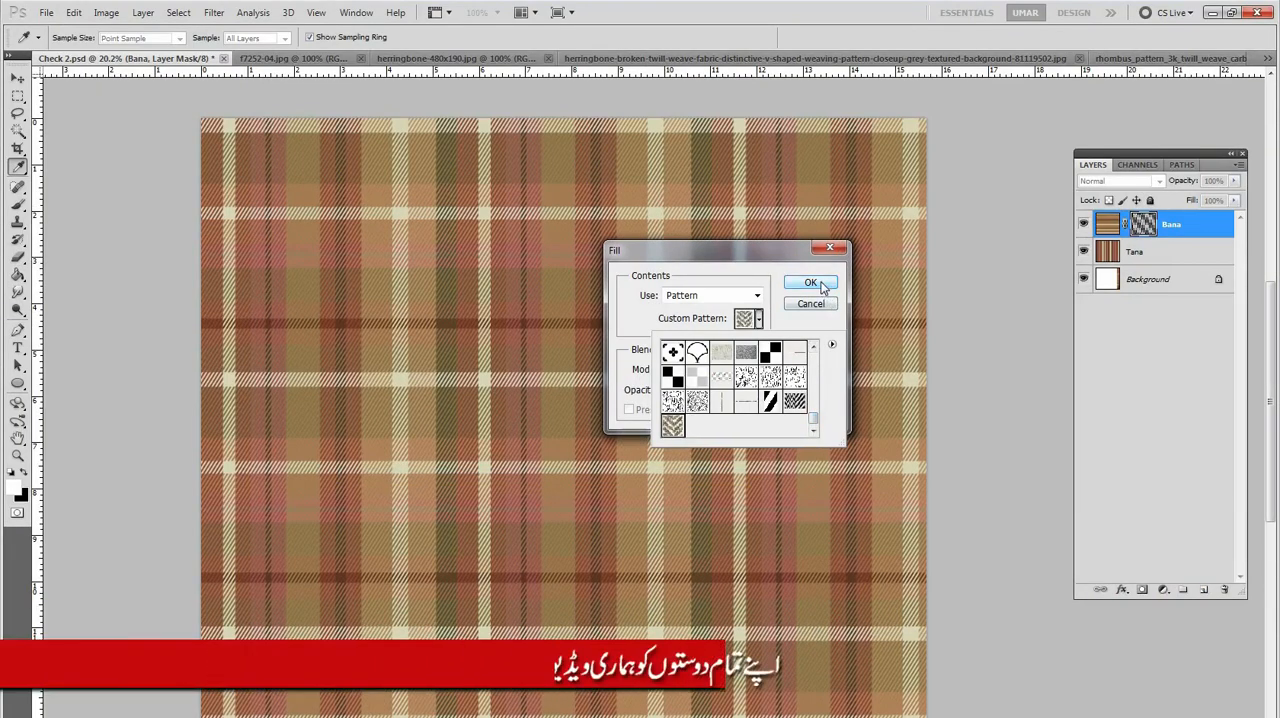
pyautogui.click(811, 283)
pyautogui.moveTo(712, 330); pyautogui.dragTo(791, 346)
pyautogui.moveTo(519, 432); pyautogui.dragTo(633, 293)
pyautogui.moveTo(506, 402); pyautogui.dragTo(549, 420)
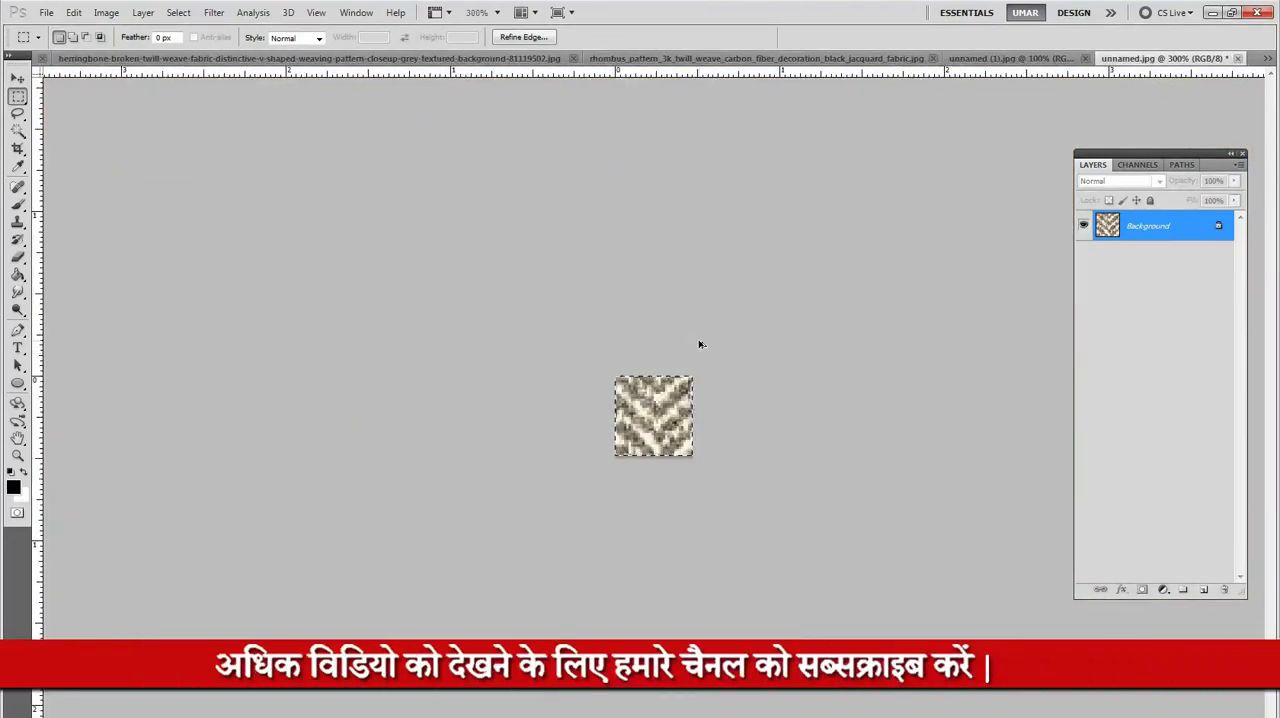
# Step: Resize the cropped herringbone tile to 1 inch wide with constrained proportions and define the whole tile as a new pattern
pyautogui.hotkey('ctrl', 'alt', 'i')
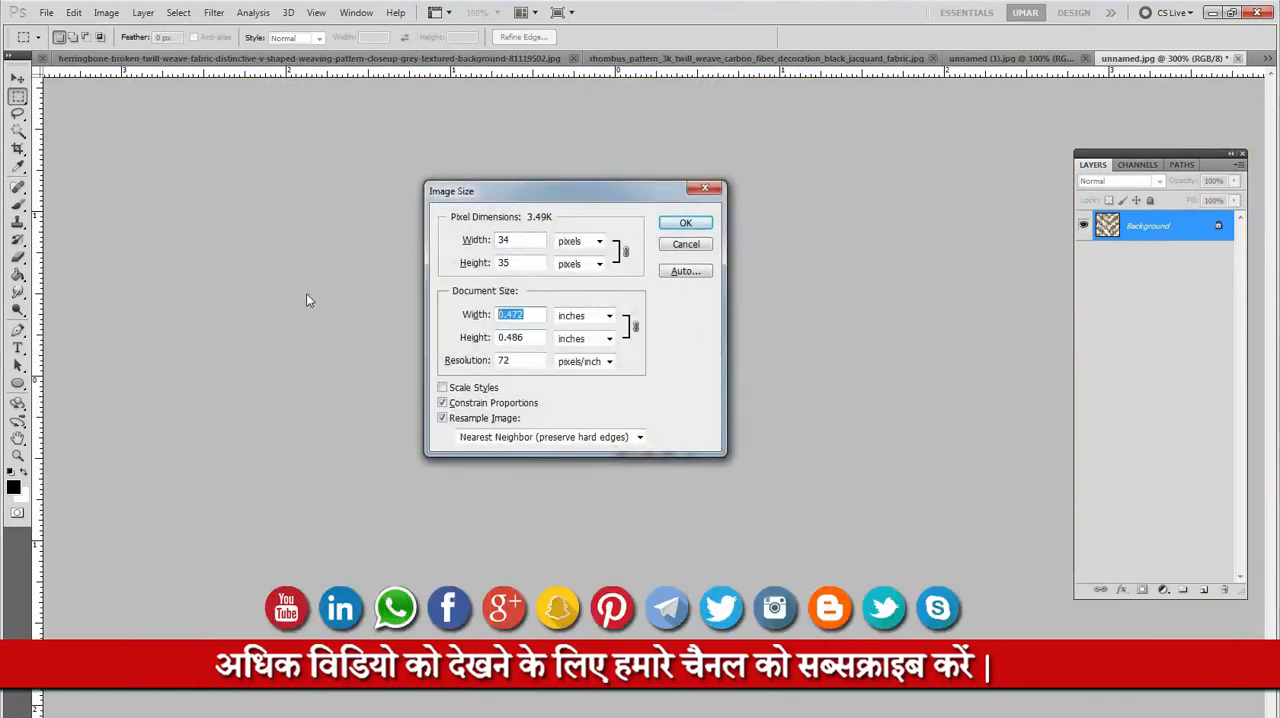
pyautogui.write('1')
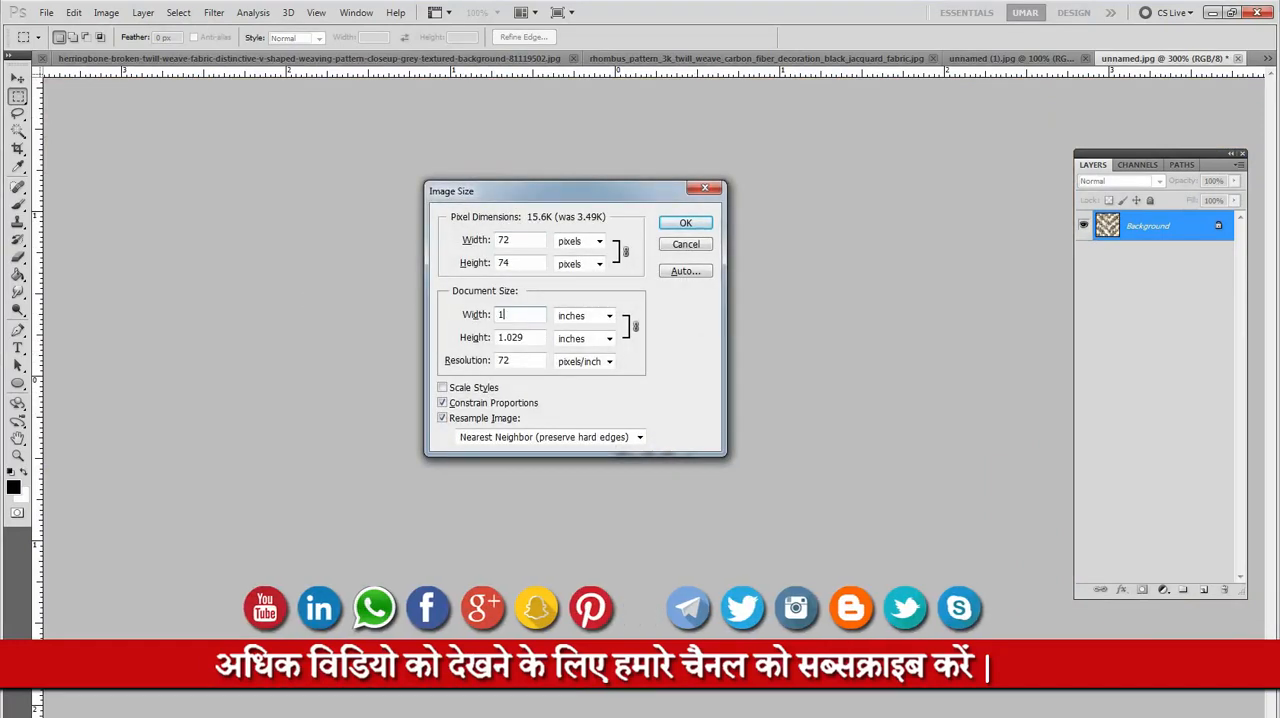
pyautogui.press('Return')
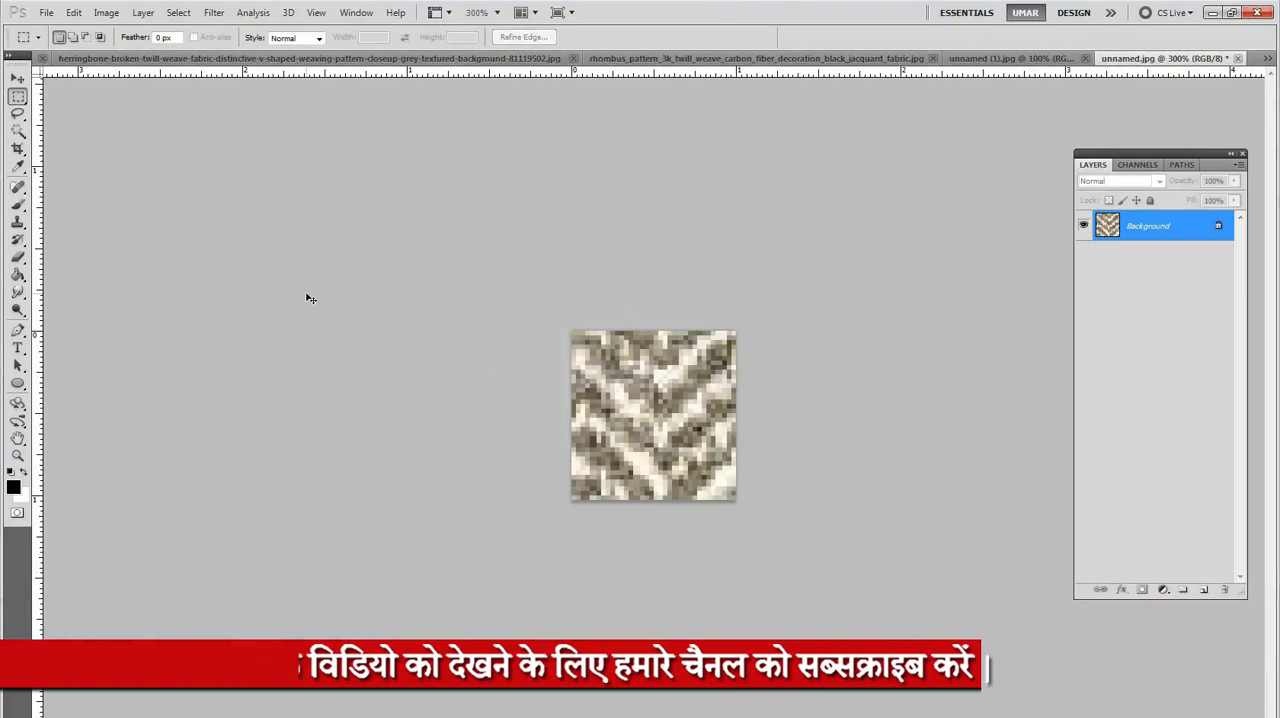
pyautogui.click(76, 12)
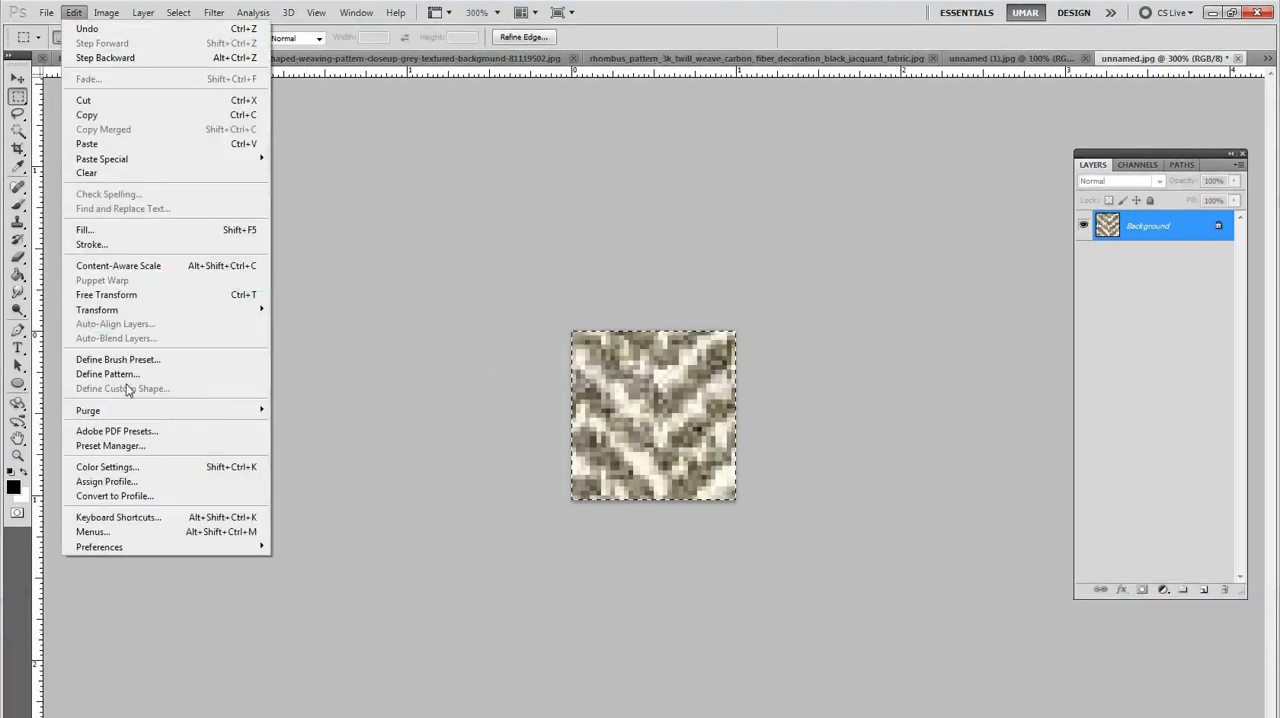
pyautogui.click(180, 374)
pyautogui.click(788, 267)
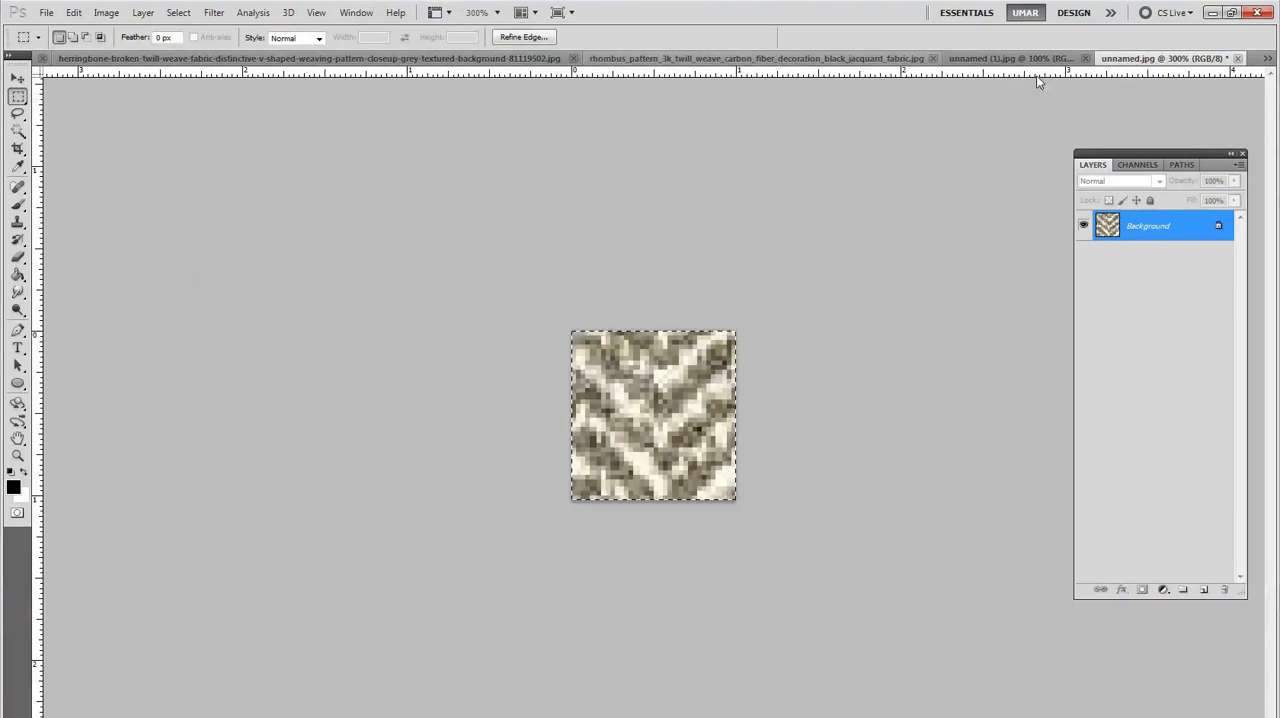
# Step: Detach the unnamed.jpg document into its own window and close it without saving the changes
pyautogui.moveTo(1200, 61); pyautogui.dragTo(700, 185)
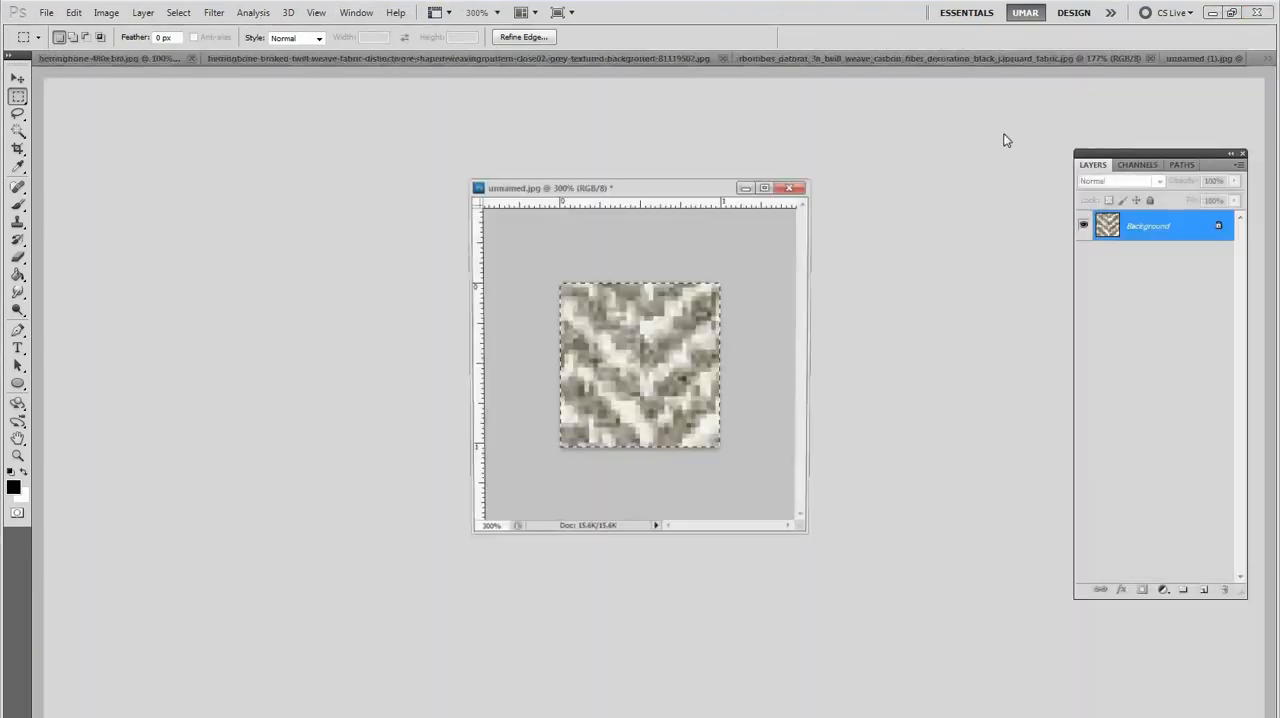
pyautogui.click(792, 185)
pyautogui.click(646, 291)
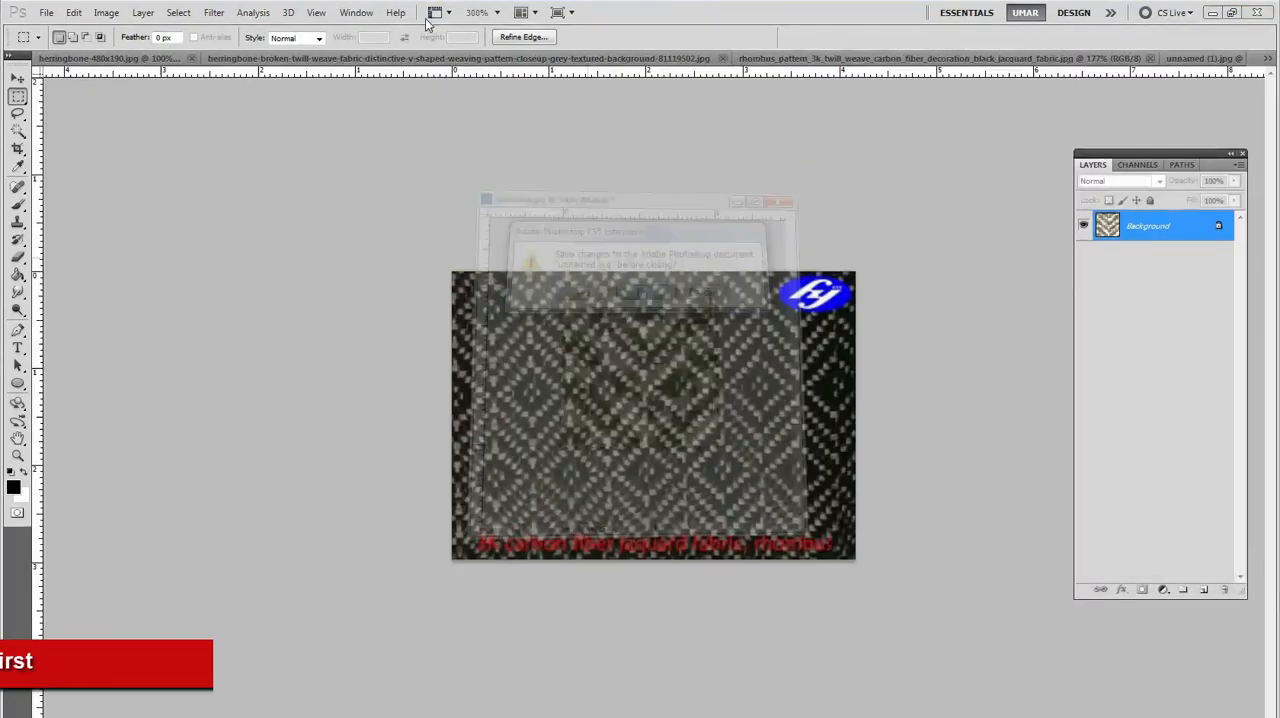
# Step: Switch to Check 2.psd and fill the Bana layer's mask with the resized herringbone pattern at 100% opacity in Normal mode
pyautogui.click(356, 12)
pyautogui.click(378, 476)
pyautogui.click(1153, 251)
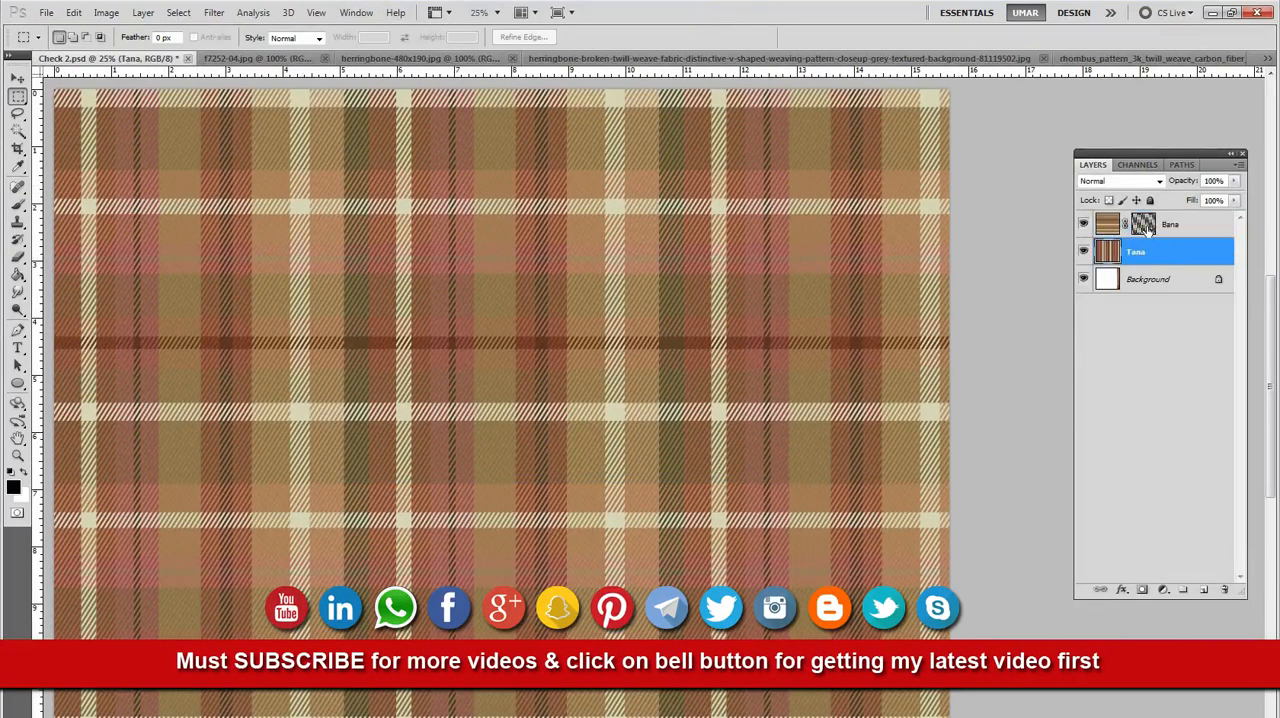
pyautogui.click(1143, 226)
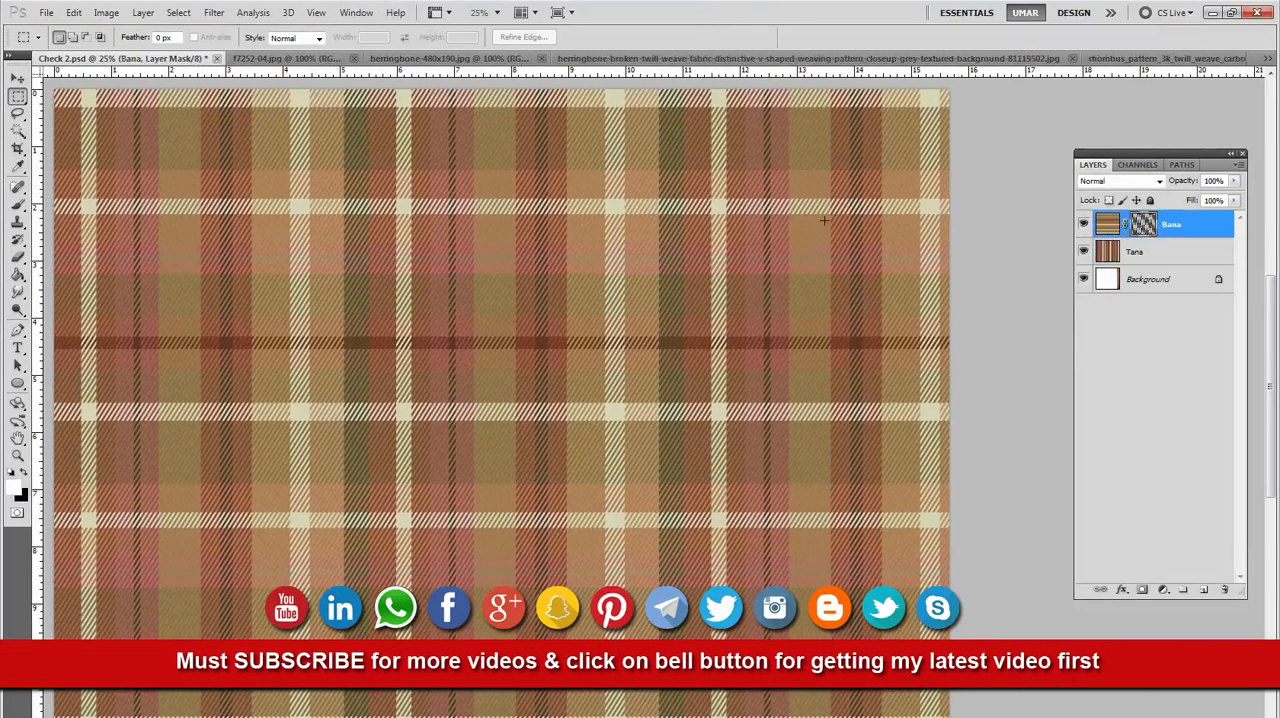
pyautogui.click(74, 12)
pyautogui.click(100, 231)
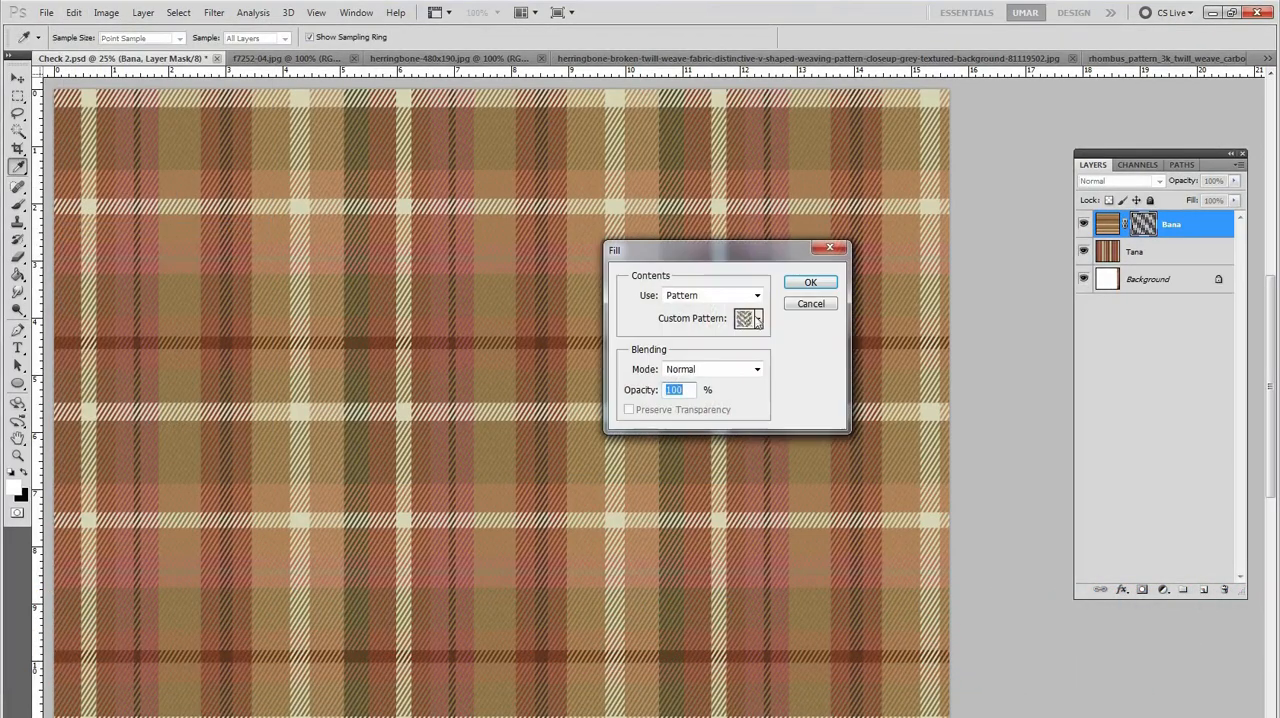
pyautogui.click(758, 318)
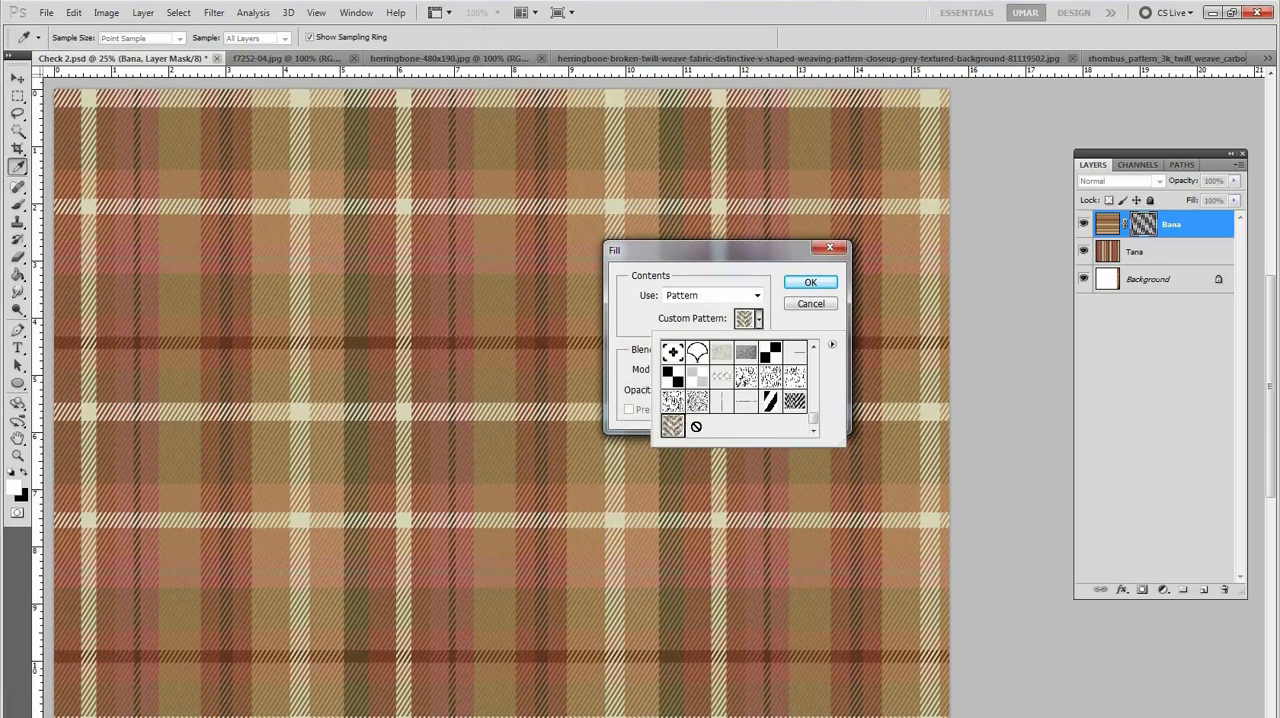
pyautogui.scroll(1, 796, 405)
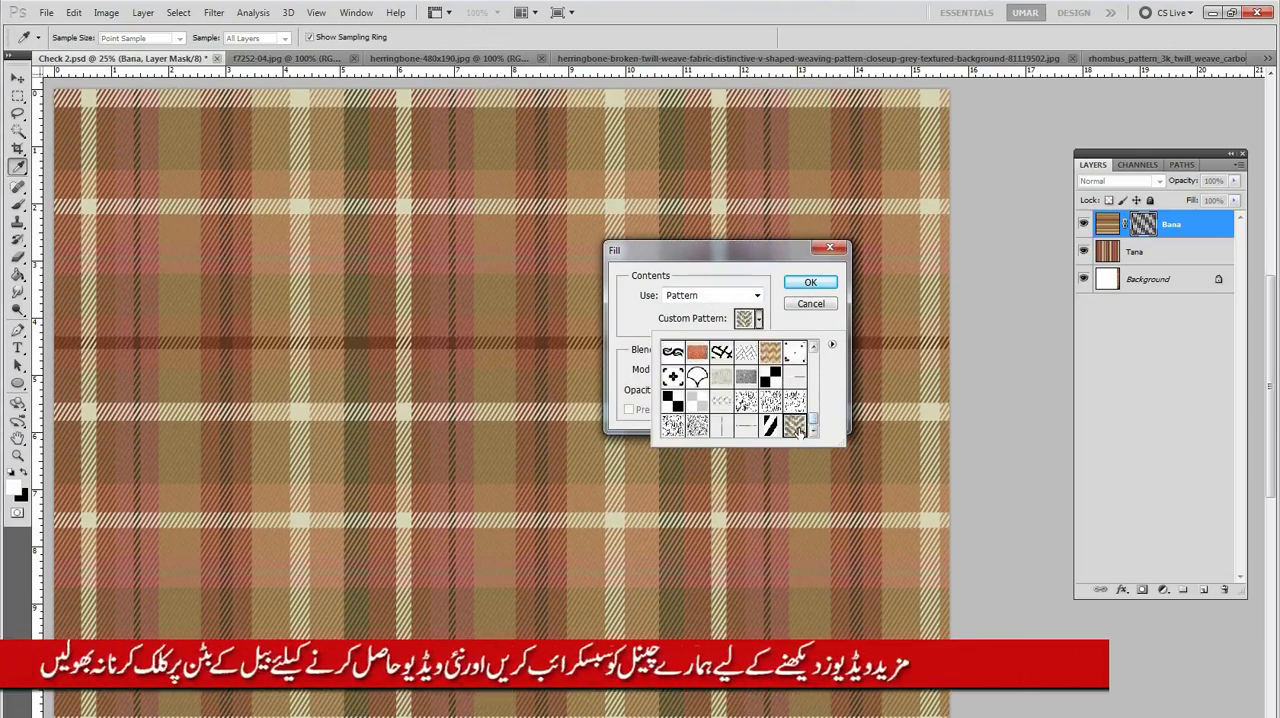
pyautogui.click(810, 284)
pyautogui.press('m')
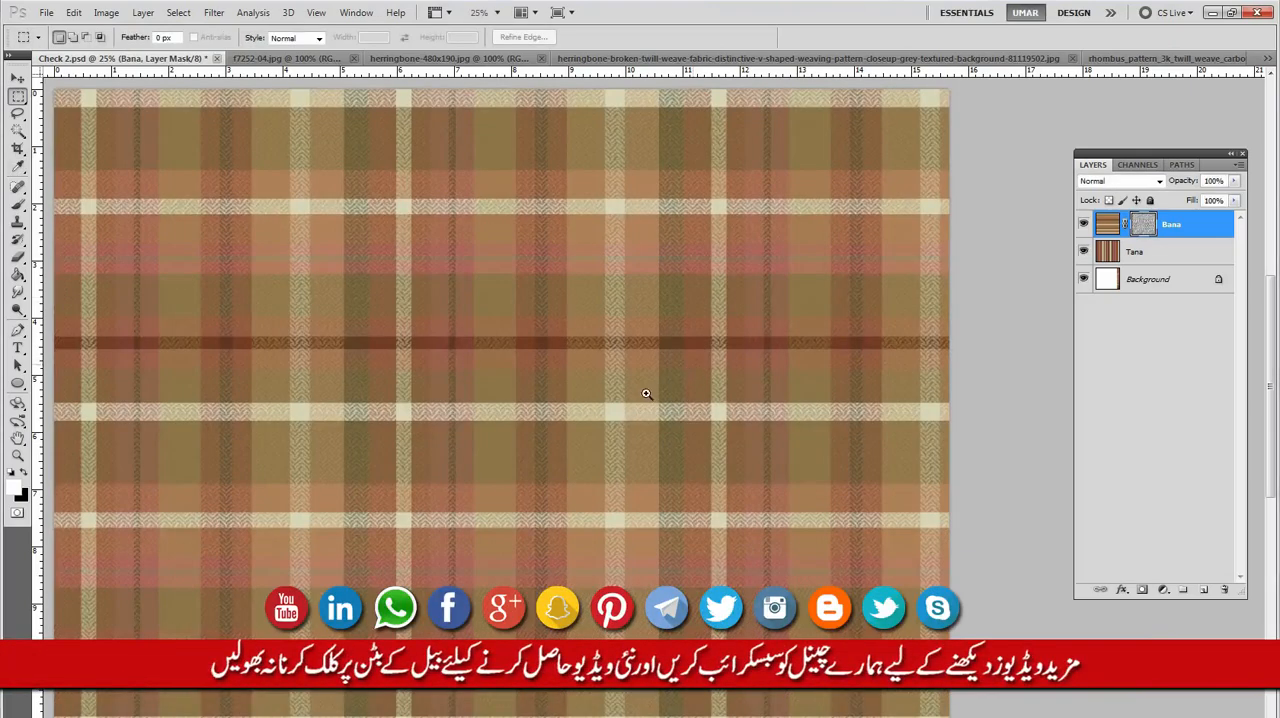
# Step: Examine the herringbone weave across the plaid's stripes up close in several areas of the fabric
pyautogui.moveTo(553, 483); pyautogui.dragTo(655, 455)
pyautogui.moveTo(760, 334); pyautogui.dragTo(823, 263)
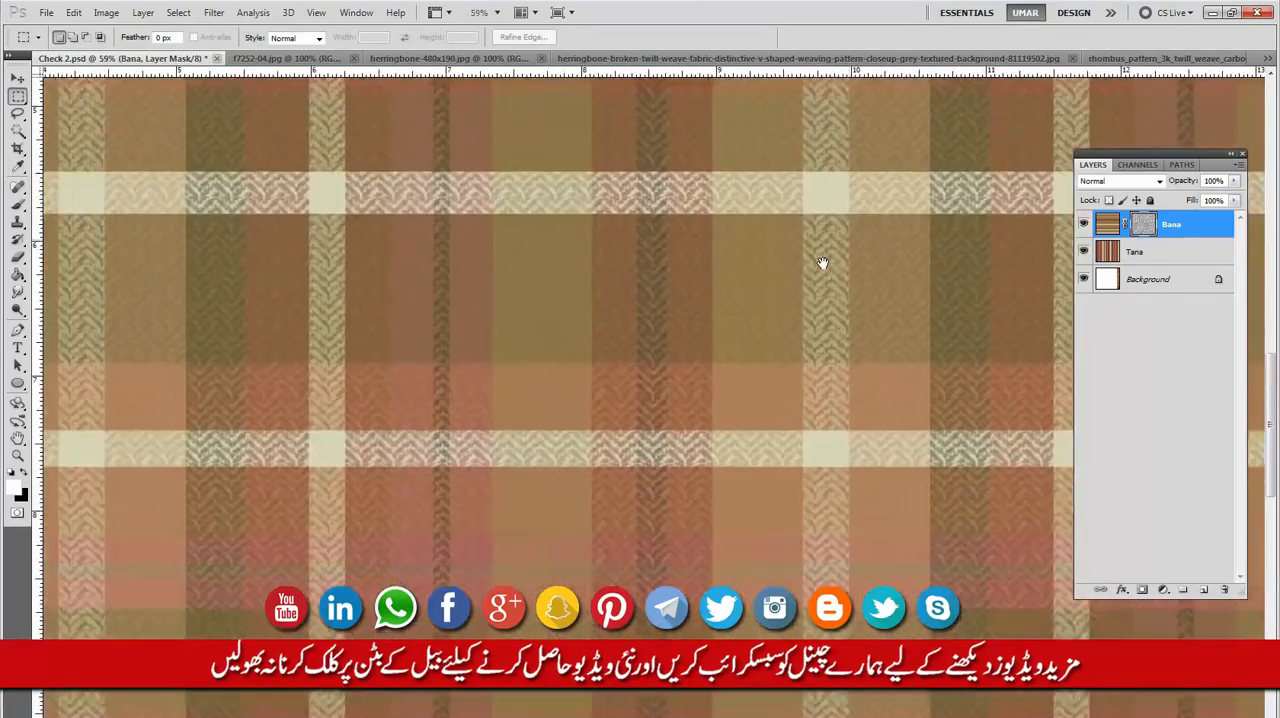
pyautogui.click(626, 468)
pyautogui.moveTo(417, 492); pyautogui.dragTo(534, 317)
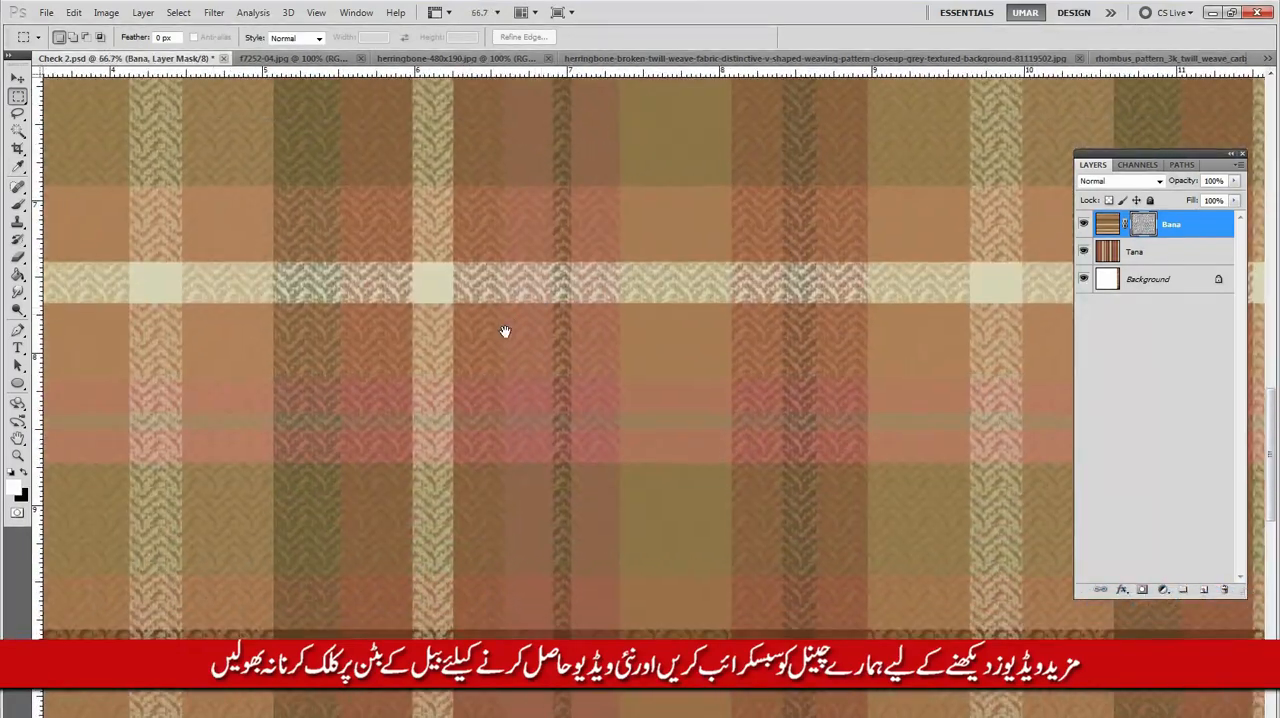
pyautogui.moveTo(391, 646); pyautogui.dragTo(634, 371)
pyautogui.keyDown('alt'); pyautogui.click(664, 402); pyautogui.keyUp('alt')
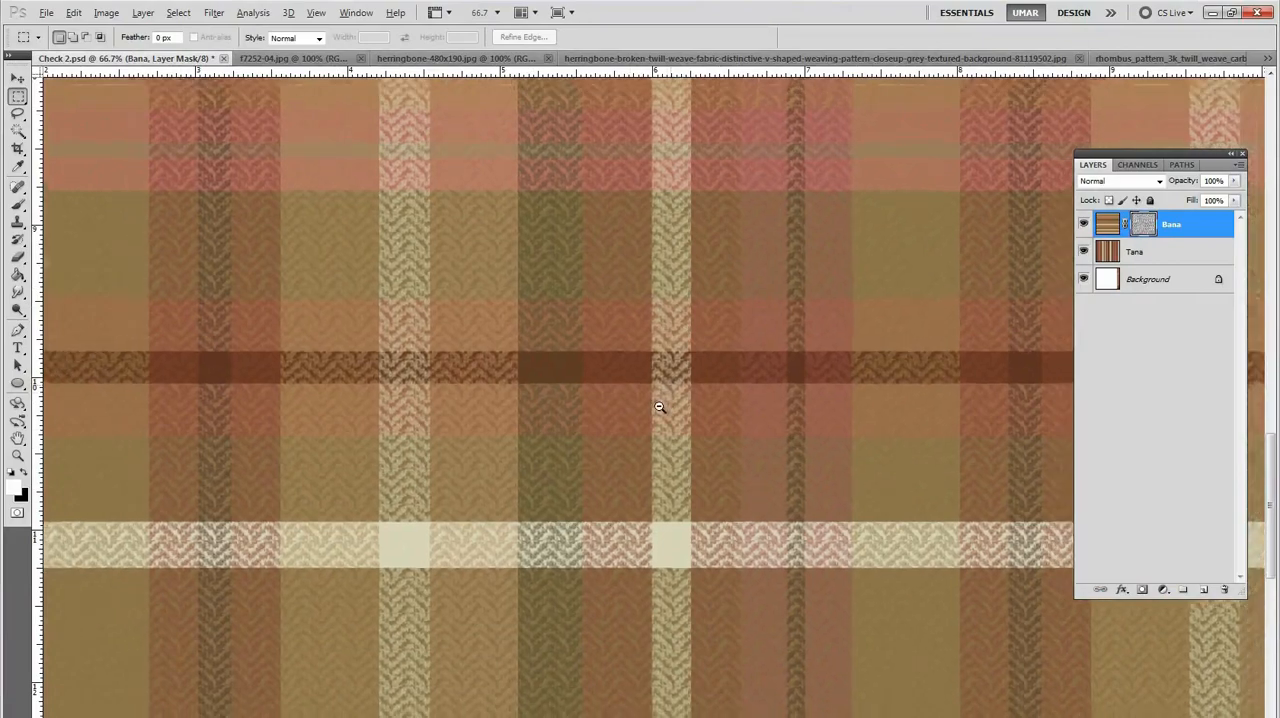
pyautogui.keyDown('alt'); pyautogui.click(663, 406); pyautogui.keyUp('alt')
pyautogui.click(560, 519)
pyautogui.click(566, 523)
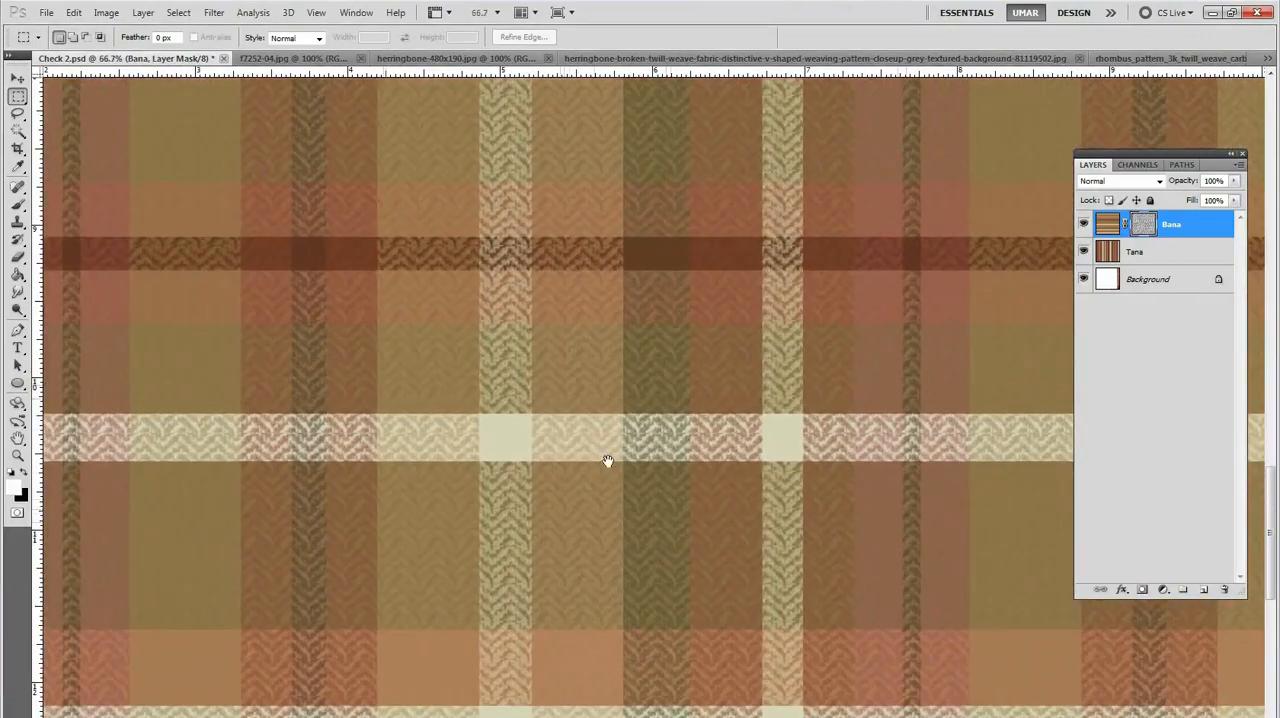
pyautogui.moveTo(607, 461); pyautogui.dragTo(588, 440)
pyautogui.moveTo(581, 309); pyautogui.dragTo(551, 343)
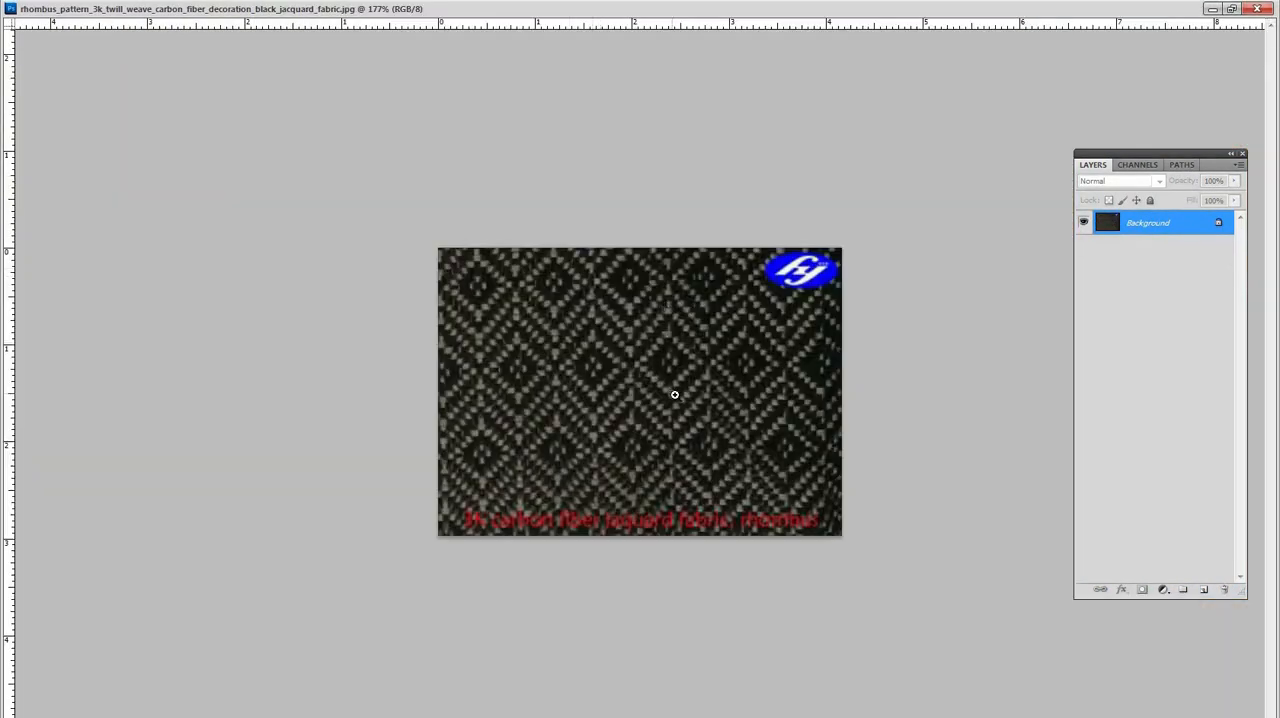
# Step: In the rhombus fabric image, select a quarter of one diamond repeat, copy it to a new layer and hide the Background
pyautogui.keyDown('ctrl'); pyautogui.click(675, 395); pyautogui.keyUp('ctrl')
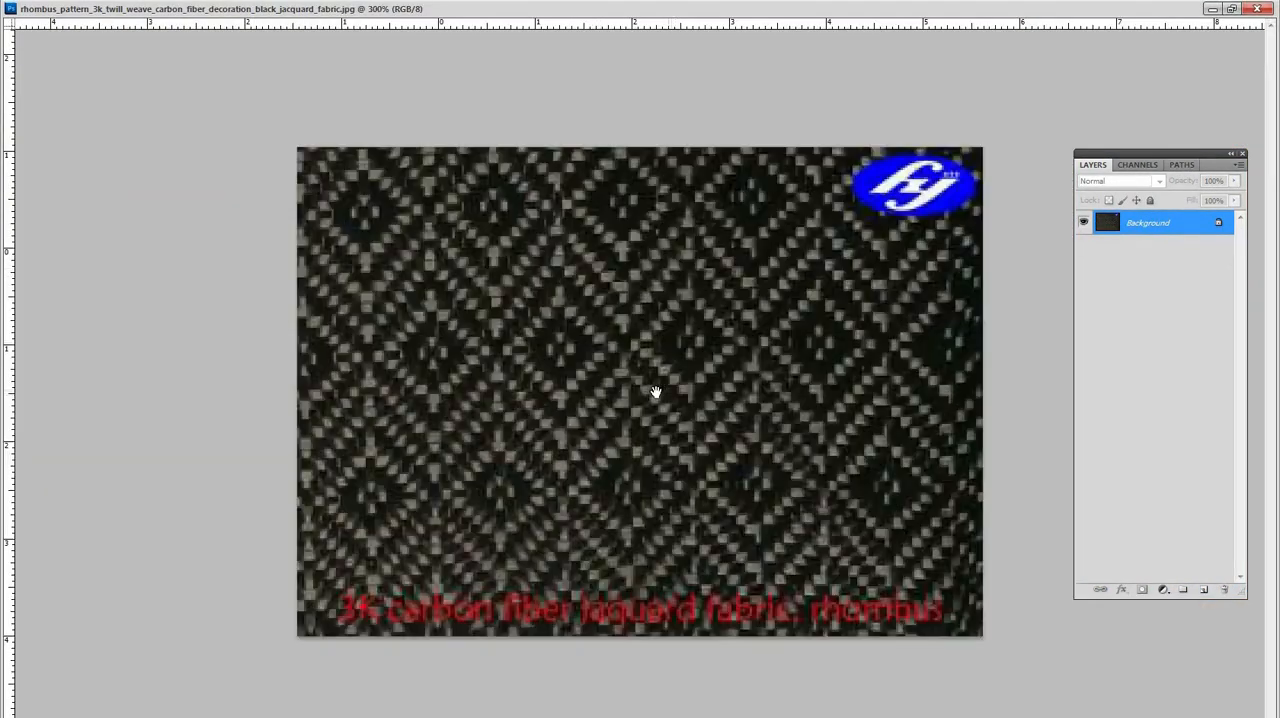
pyautogui.hotkey('ctrl', '+')
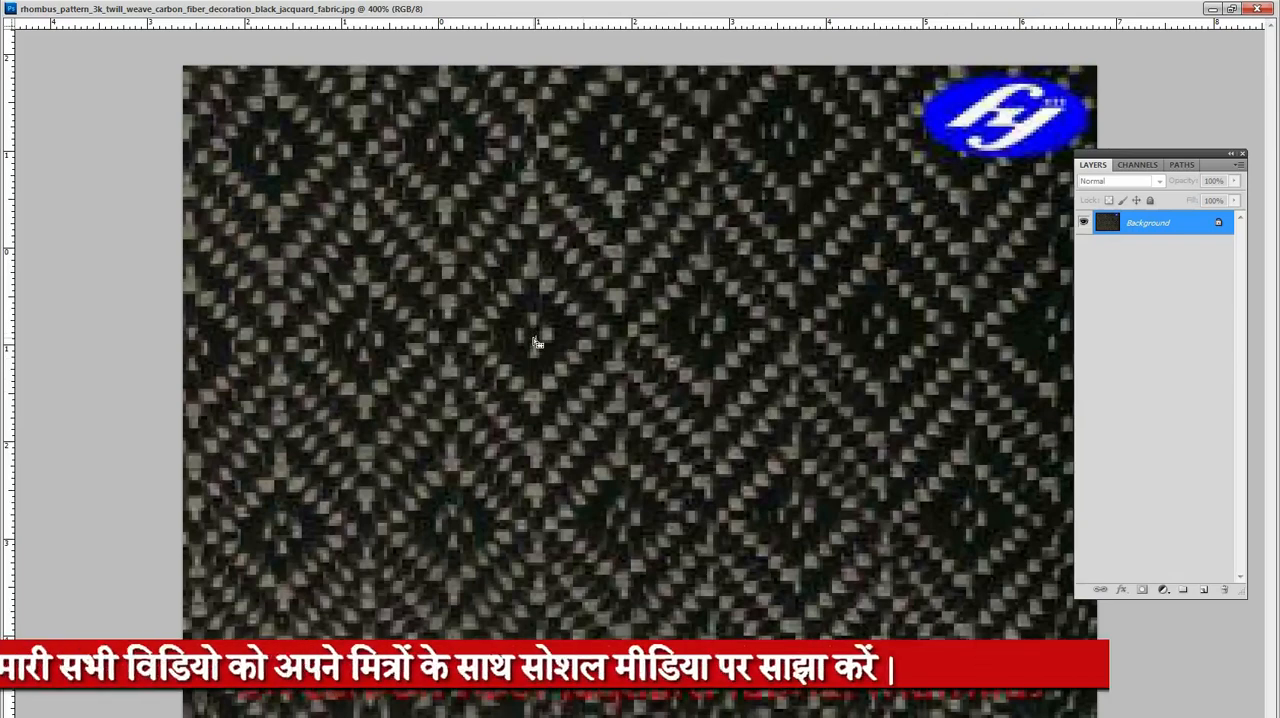
pyautogui.moveTo(599, 402); pyautogui.dragTo(612, 412)
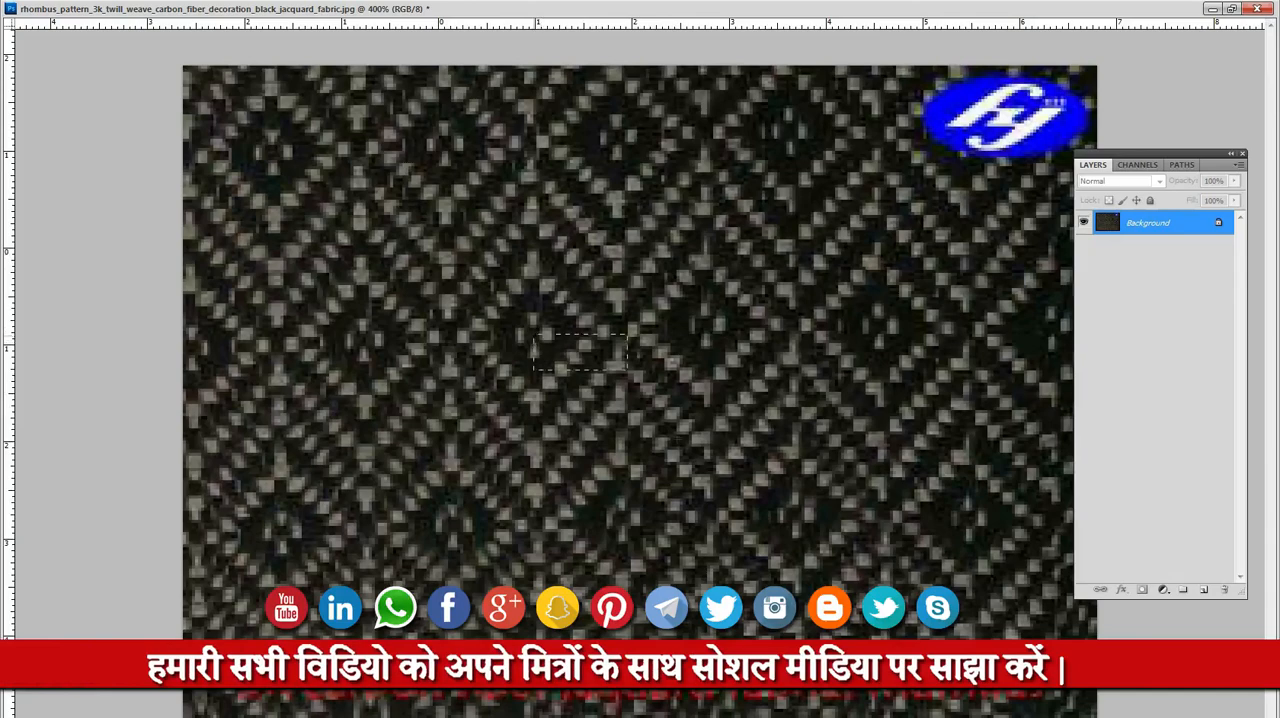
pyautogui.moveTo(679, 467); pyautogui.dragTo(625, 525)
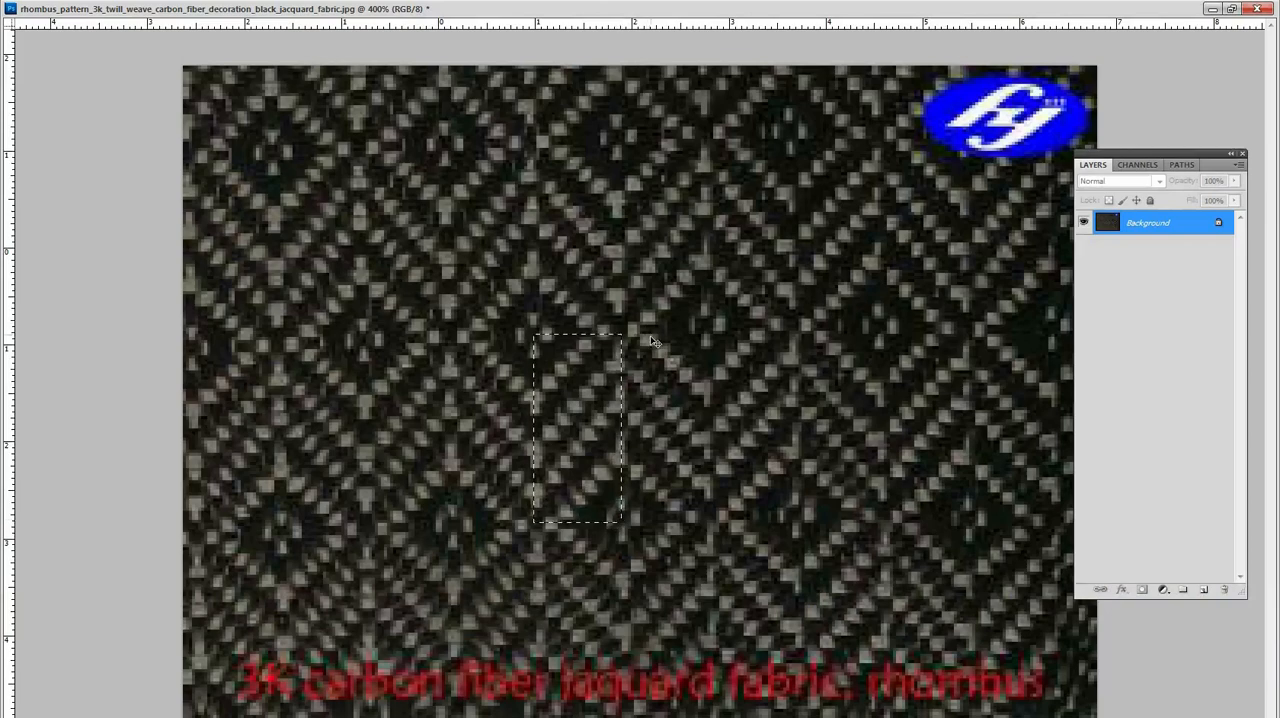
pyautogui.hotkey('ctrl', 'j')
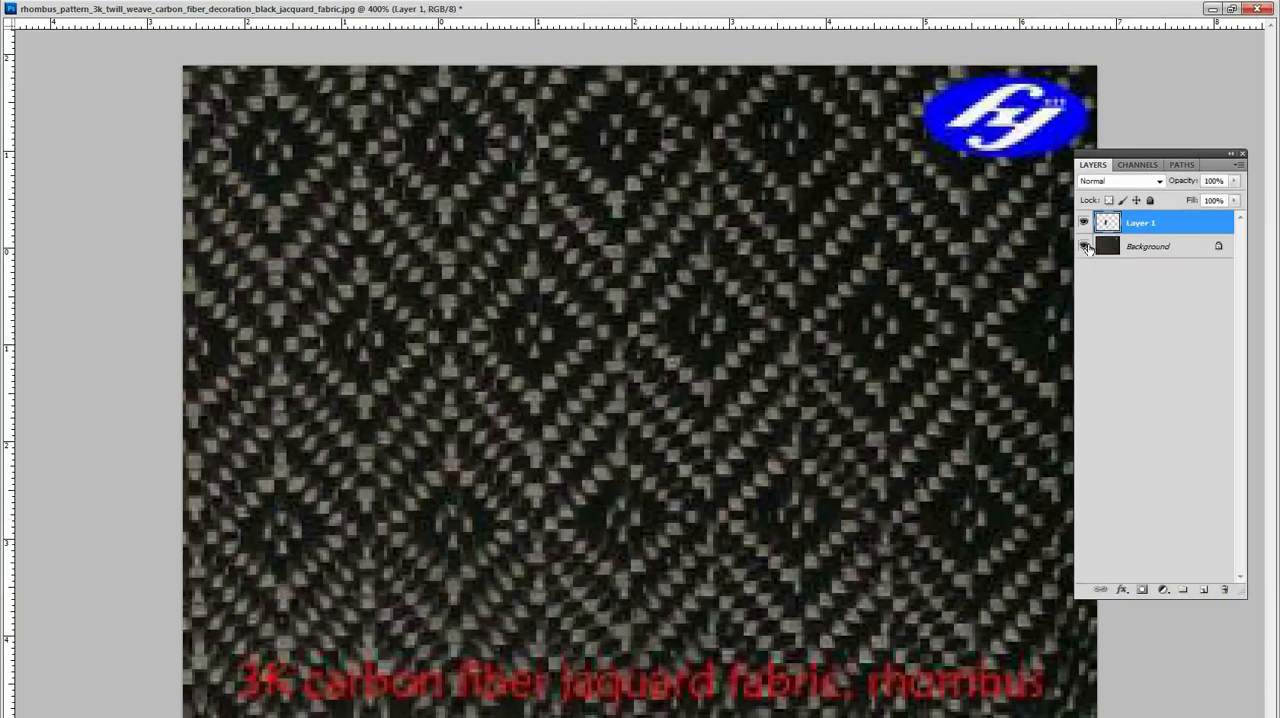
pyautogui.click(1084, 246)
# Step: Duplicate the quarter tile alongside itself, flipped horizontally and closely aligned, and merge the two layers
pyautogui.moveTo(564, 408); pyautogui.dragTo(652, 400)
pyautogui.hotkey('ctrl', 'shift', 'h')
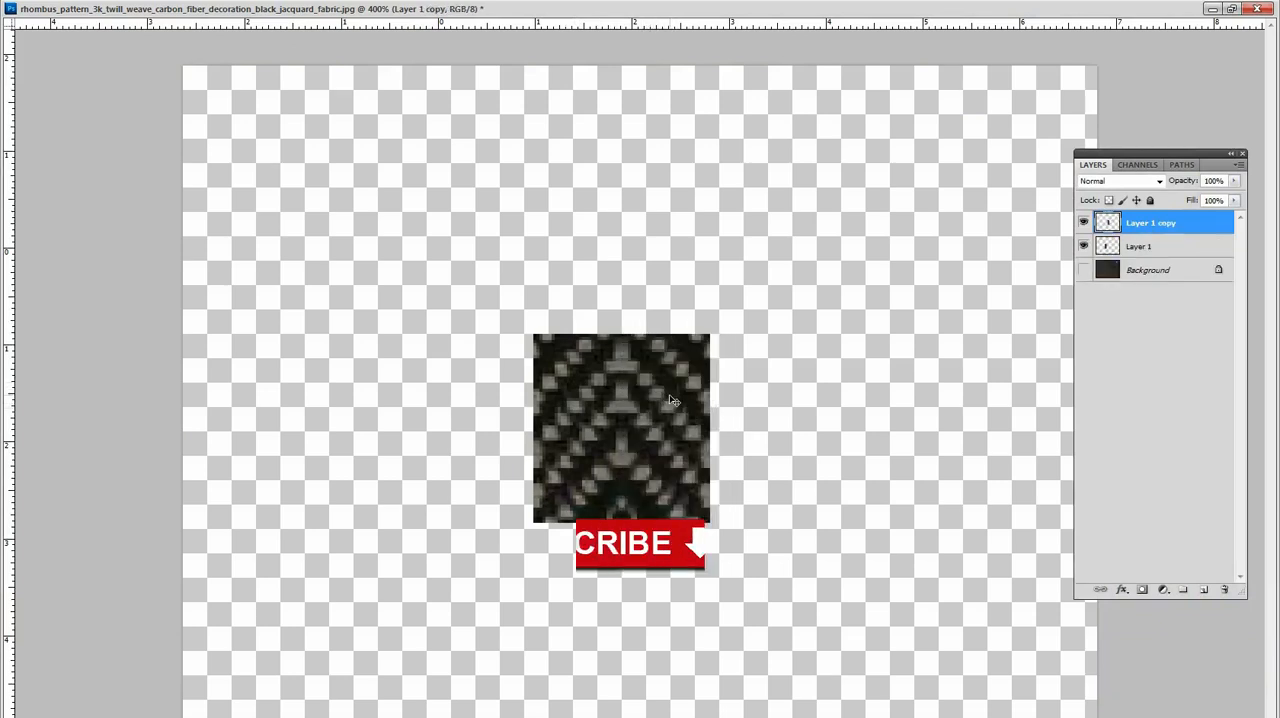
pyautogui.press('Left')
pyautogui.hotkey('ctrl', 'e')
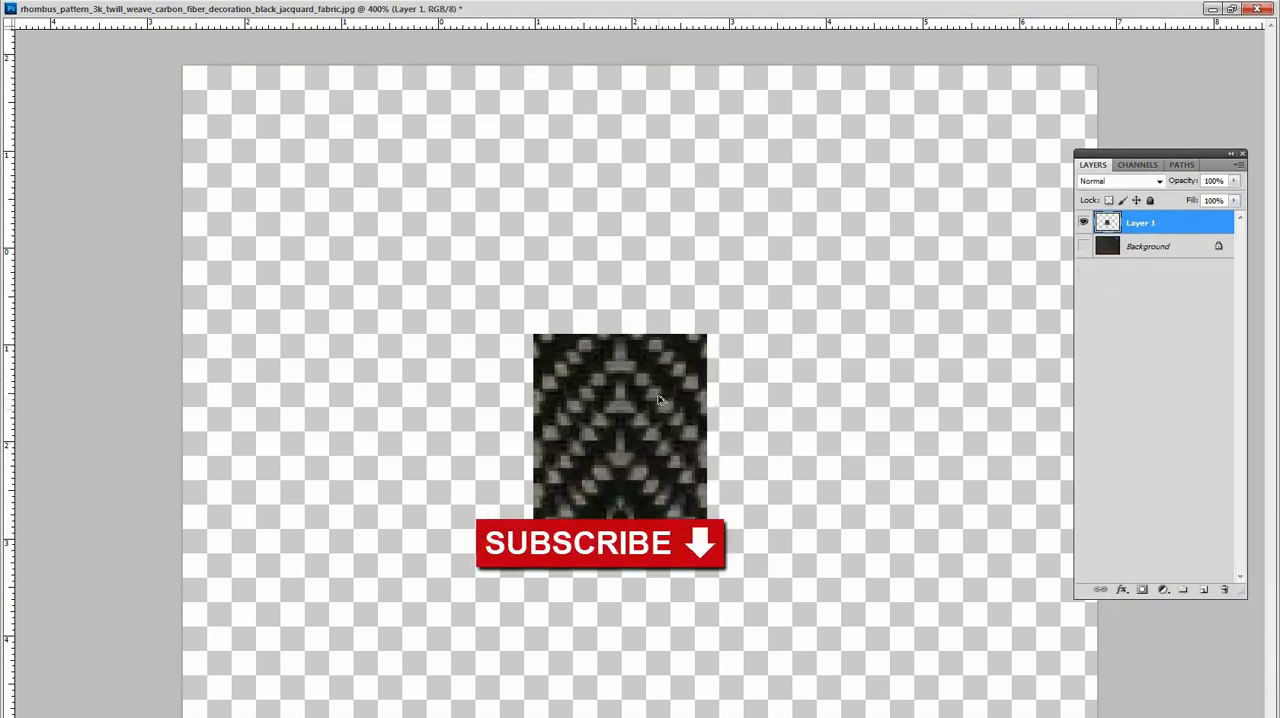
# Step: Duplicate the merged half directly below itself, flipped vertically, and merge both into one full rhombus tile centred on the canvas
pyautogui.moveTo(650, 378); pyautogui.dragTo(650, 567)
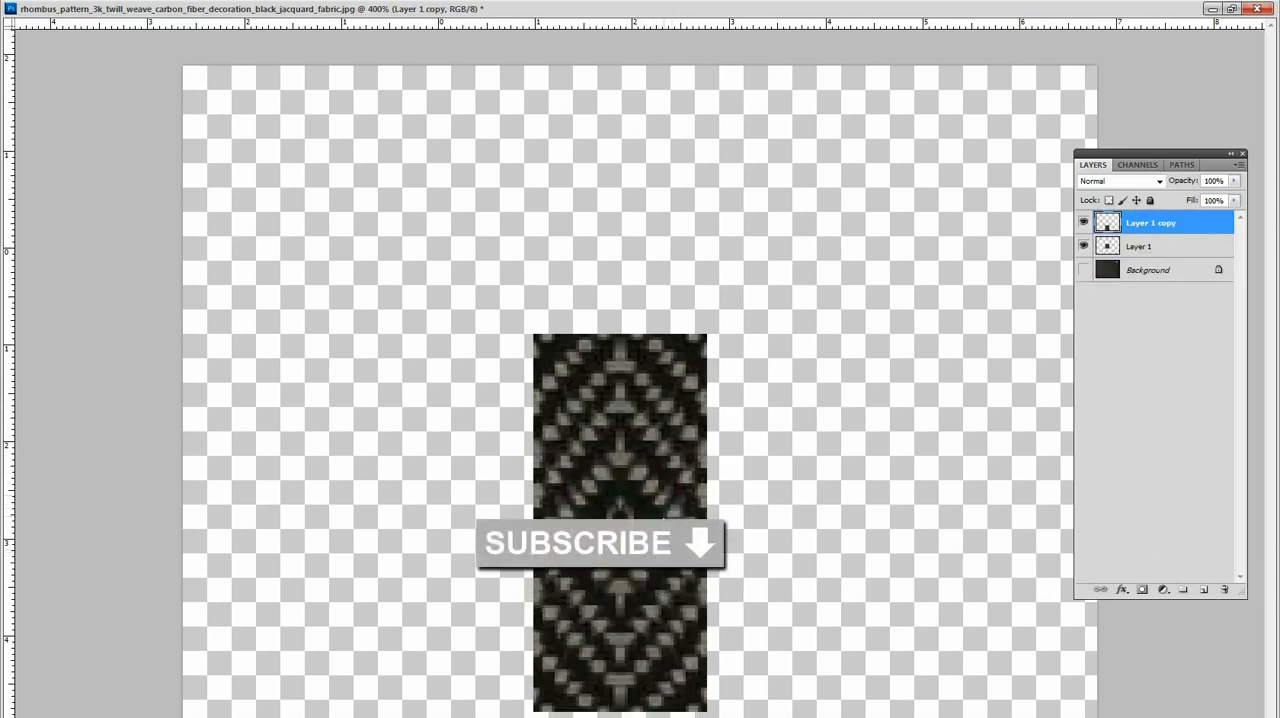
pyautogui.hotkey('ctrl', 'e')
pyautogui.moveTo(639, 441); pyautogui.dragTo(639, 334)
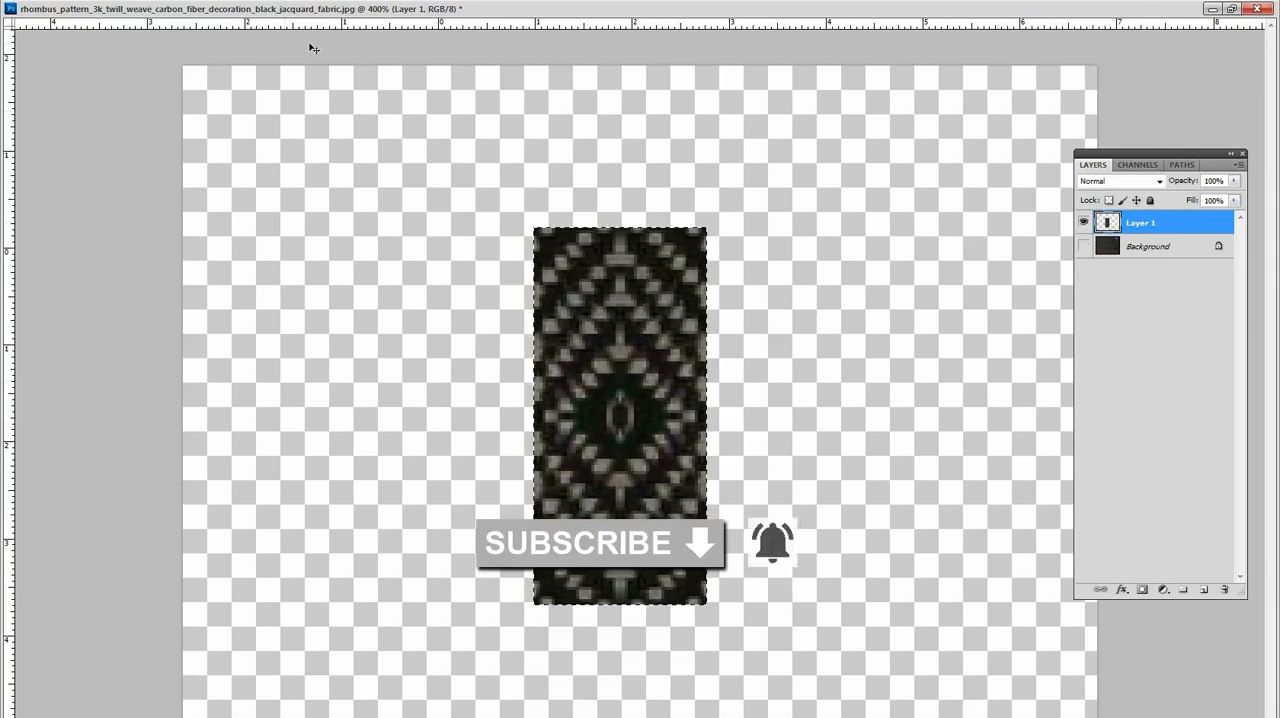
# Step: Restore the rhombus document to a smaller floating window and crop the image to the selected tile
pyautogui.click(1232, 9)
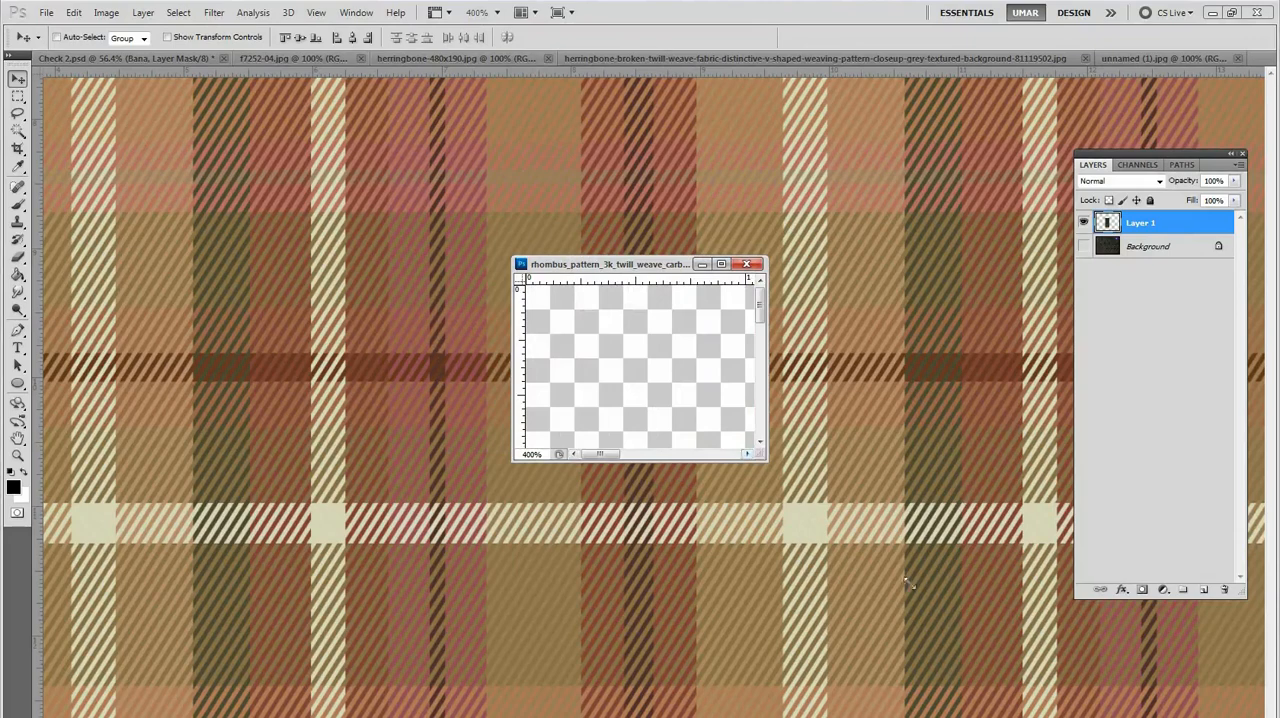
pyautogui.moveTo(974, 635); pyautogui.dragTo(961, 623)
pyautogui.scroll(-6, 792, 440)
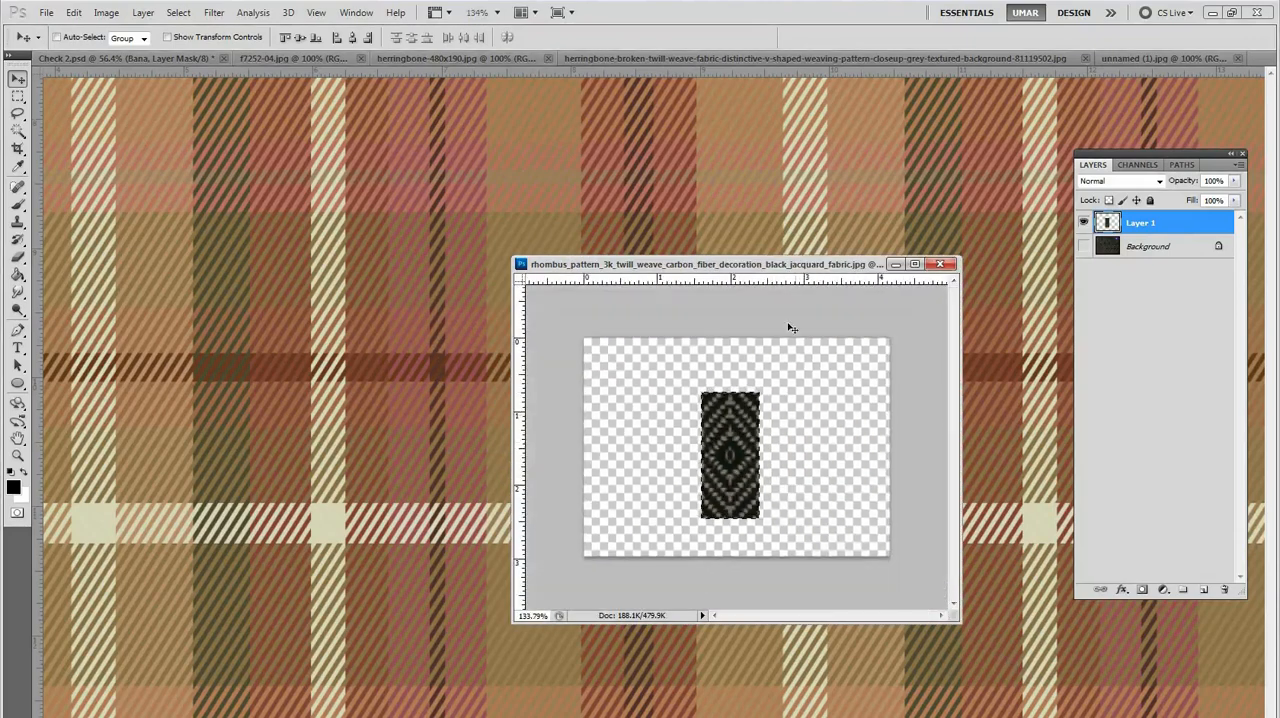
pyautogui.hotkey('alt', 'i')
pyautogui.press('p')
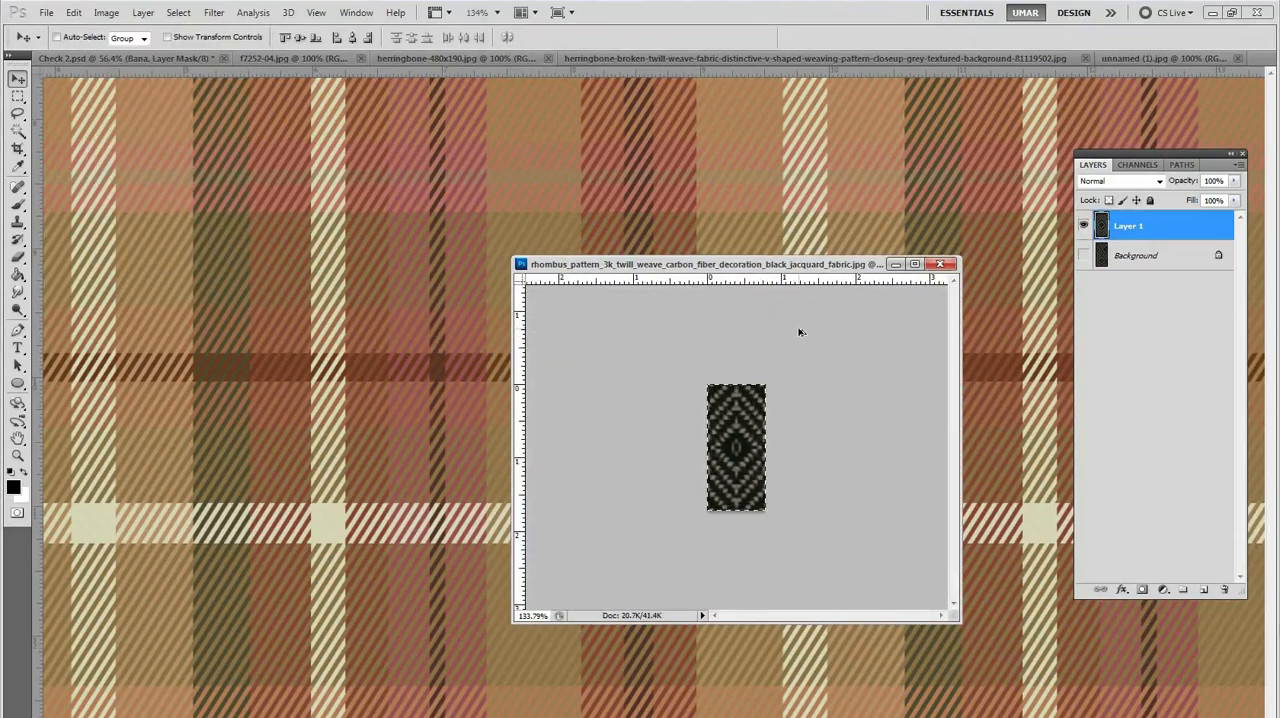
# Step: Set the cropped rhombus tile's resolution to 300 pixels/inch with Constrain Proportions and Nearest Neighbor resampling
pyautogui.hotkey('ctrl', 'alt', 'i')
pyautogui.doubleClick(513, 362)
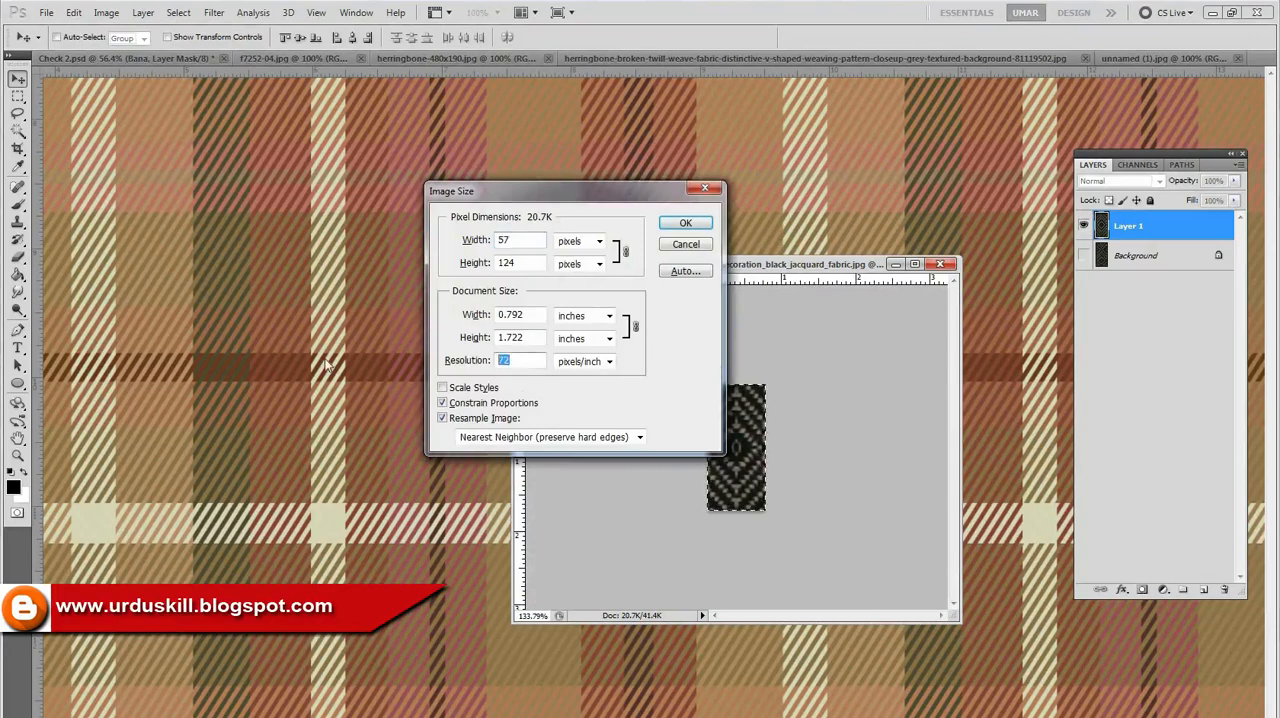
pyautogui.write('300')
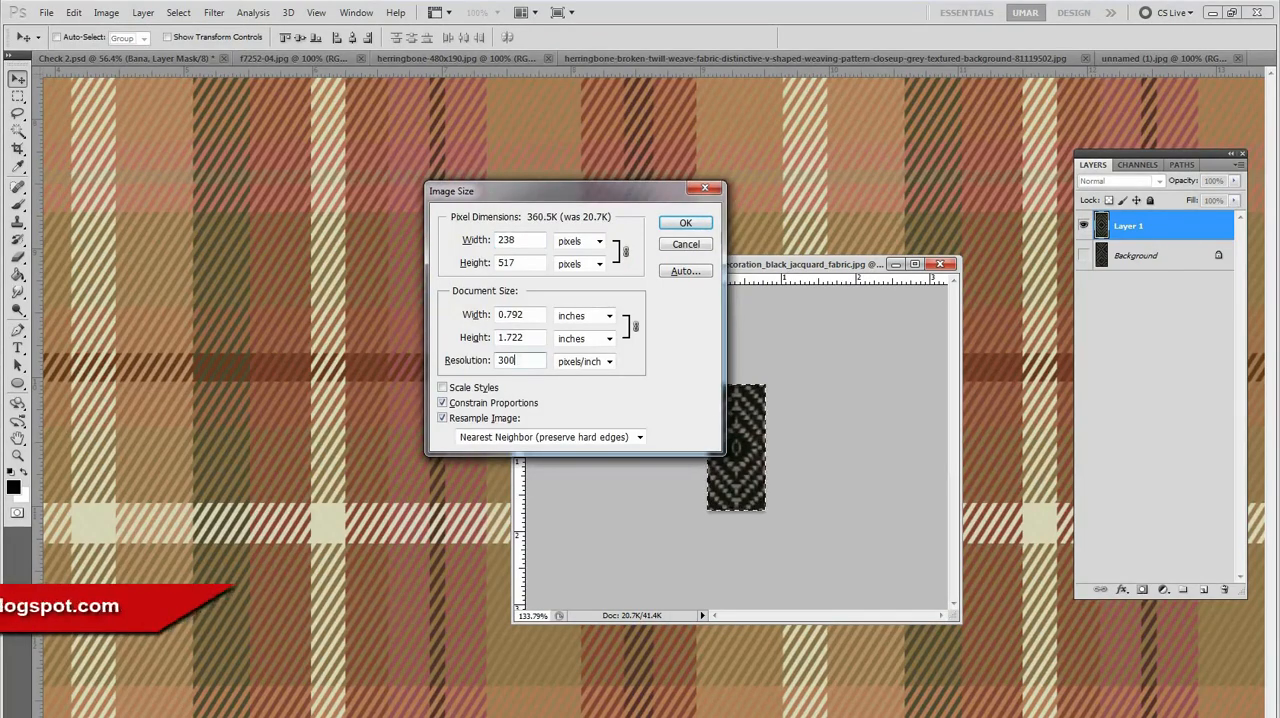
pyautogui.press('Return')
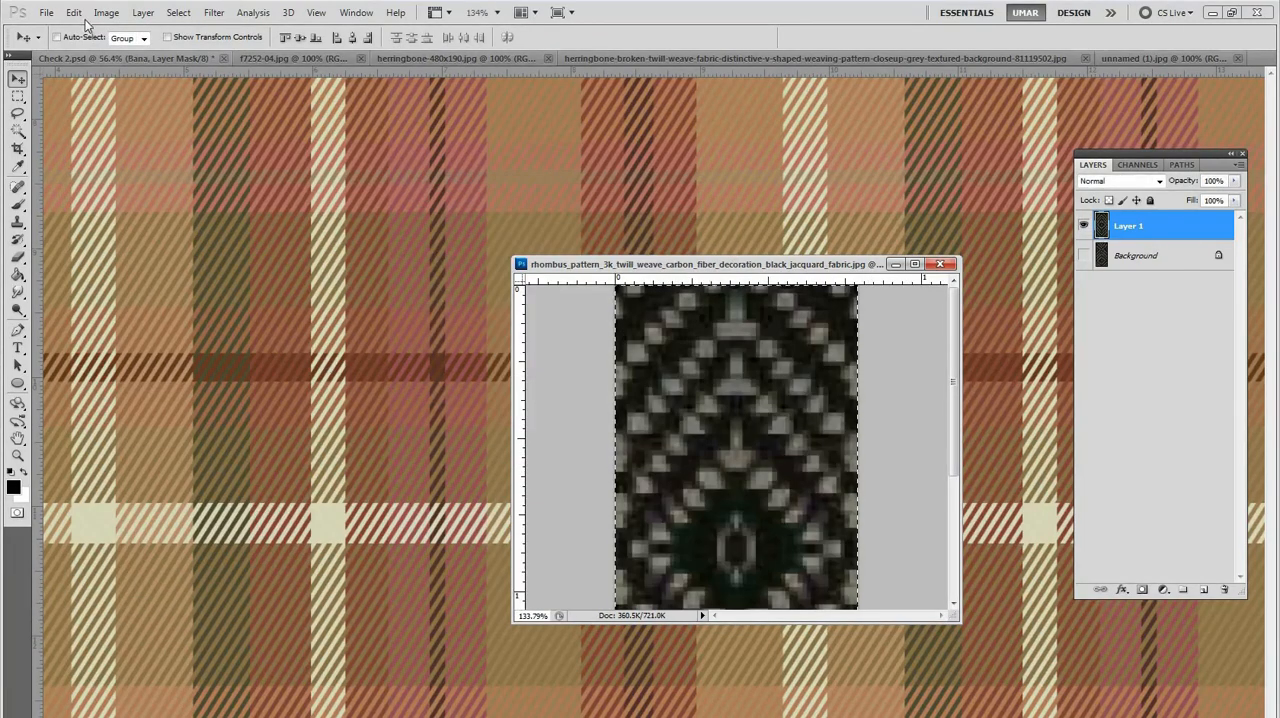
# Step: Define the rhombus tile as a new pattern, keeping the suggested name
pyautogui.click(75, 13)
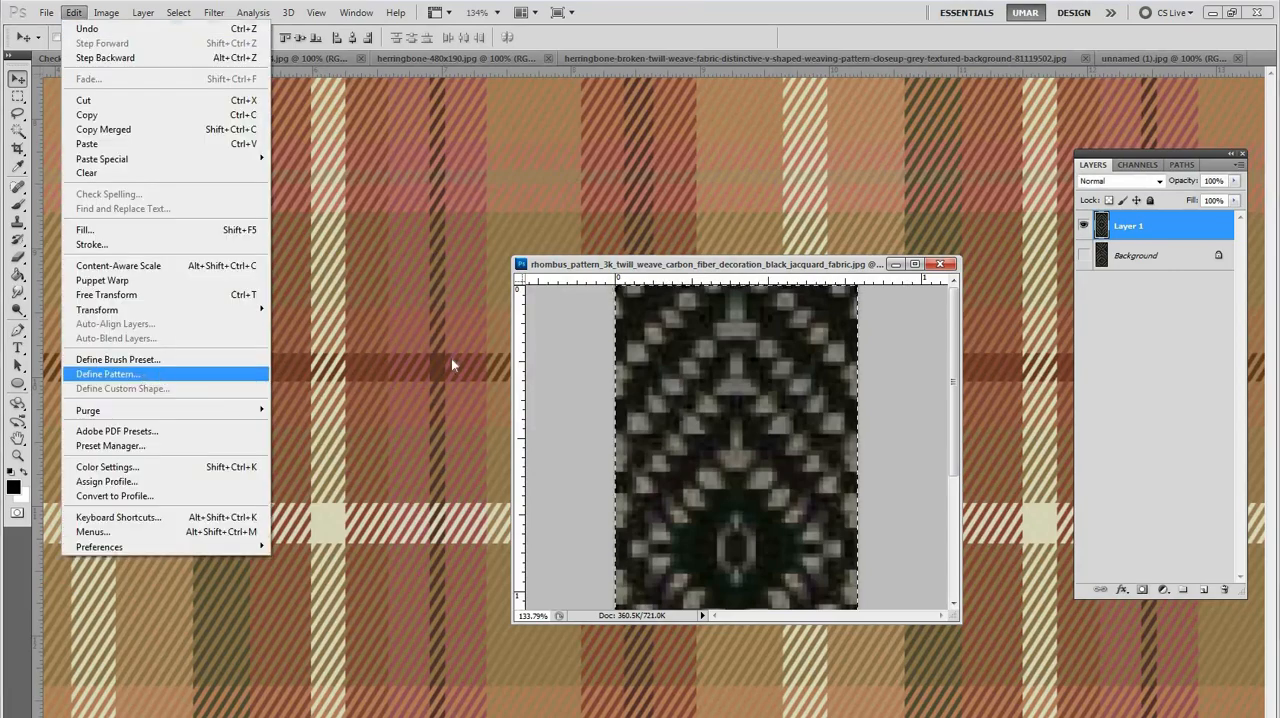
pyautogui.click(140, 376)
pyautogui.press('Return')
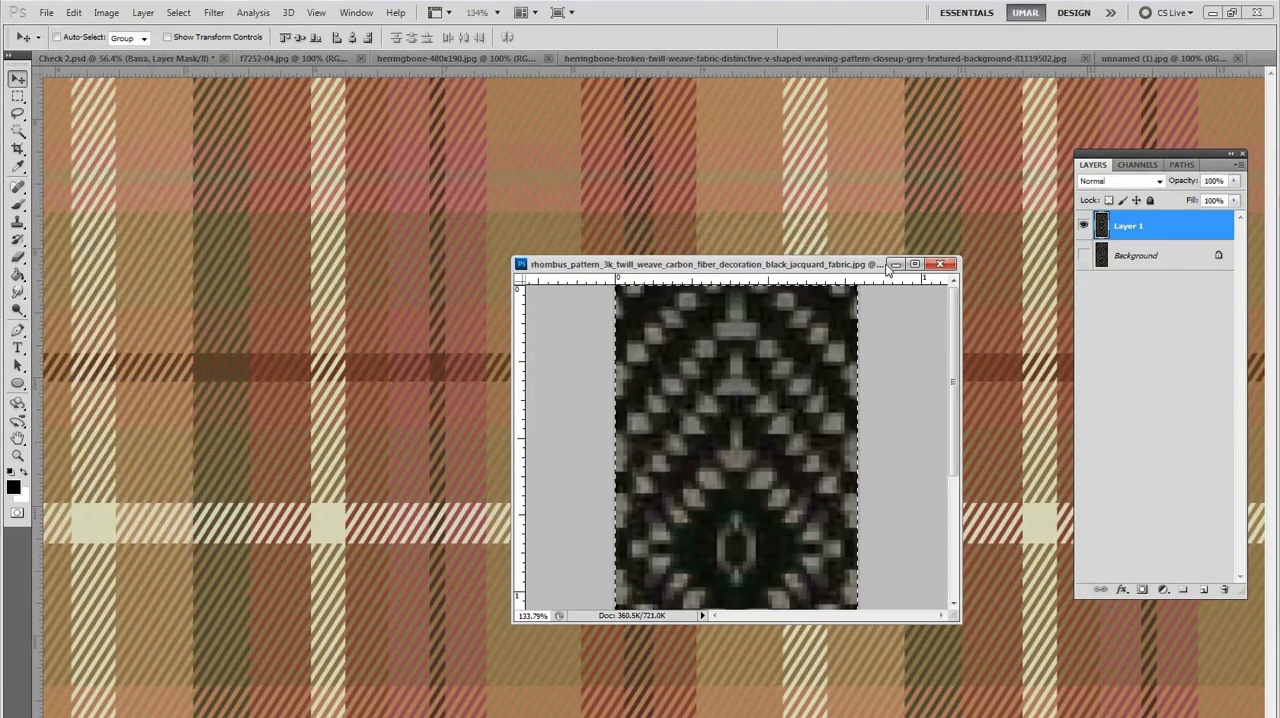
# Step: Minimize the rhombus document and fill the Bana layer's mask in Check 2.psd with the new rhombus pattern at 100% opacity
pyautogui.click(896, 264)
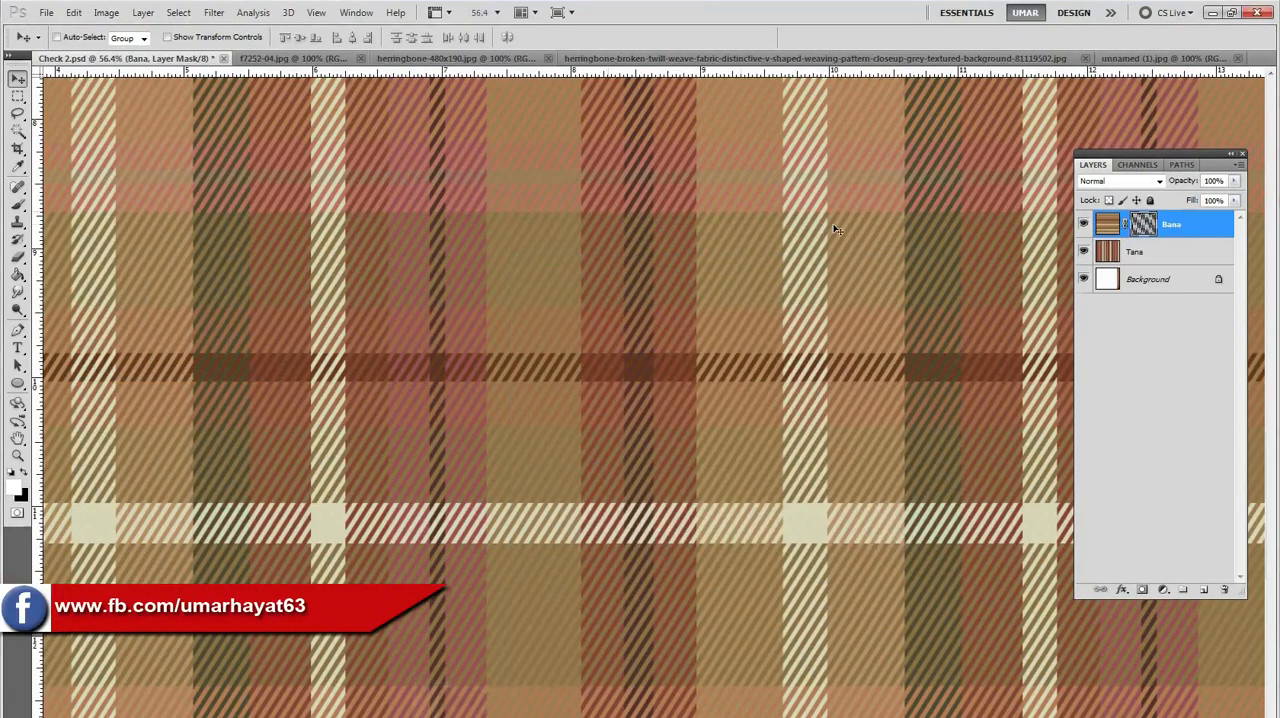
pyautogui.click(1146, 249)
pyautogui.click(1143, 224)
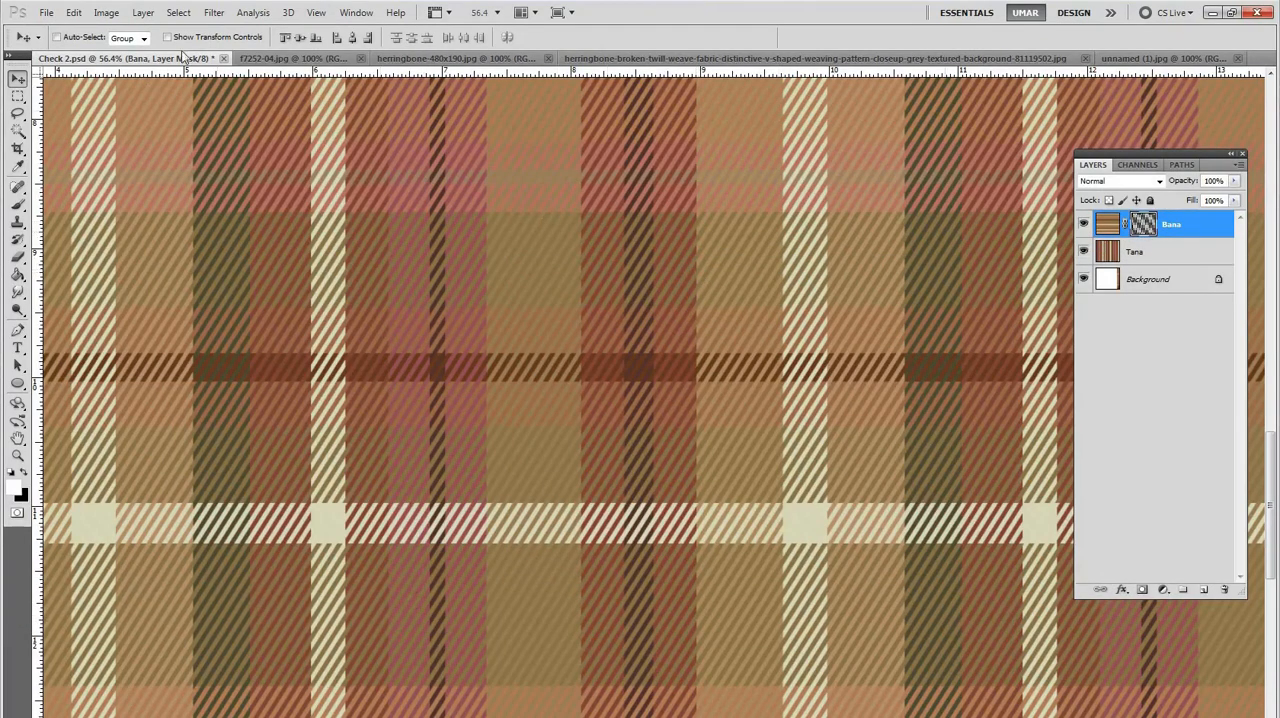
pyautogui.click(75, 13)
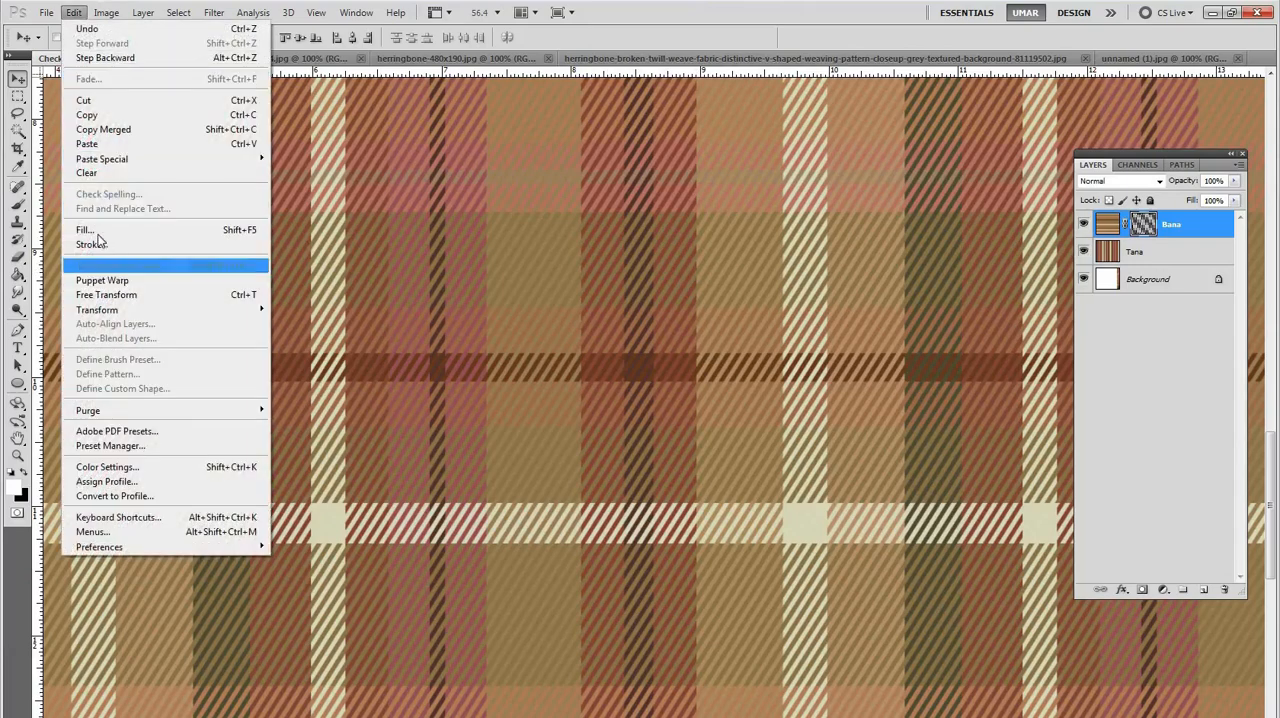
pyautogui.click(104, 233)
pyautogui.click(759, 318)
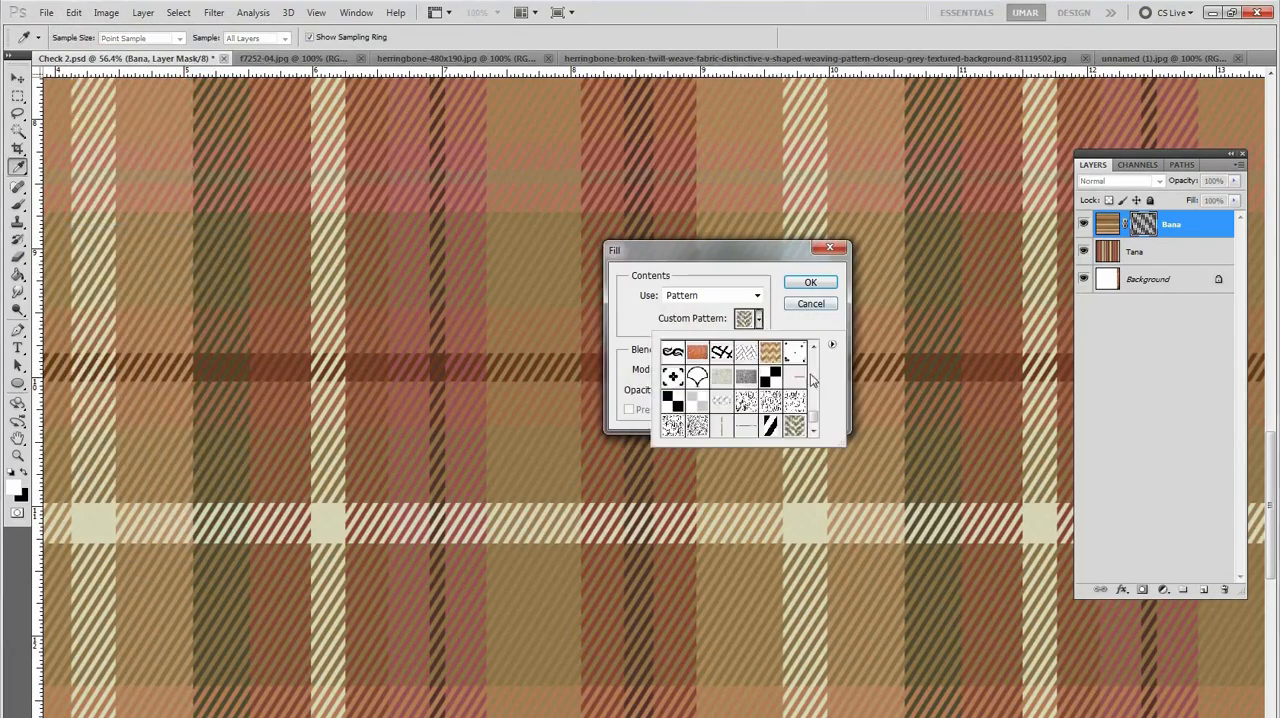
pyautogui.click(815, 425)
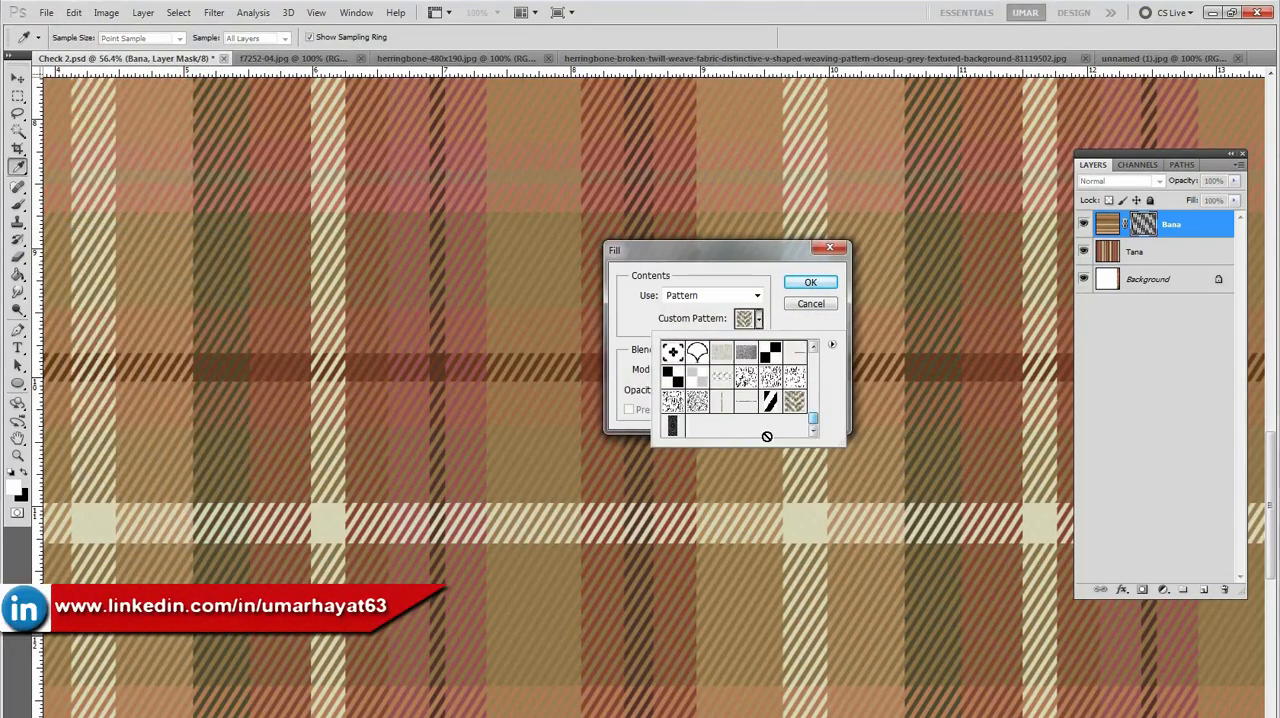
pyautogui.click(821, 291)
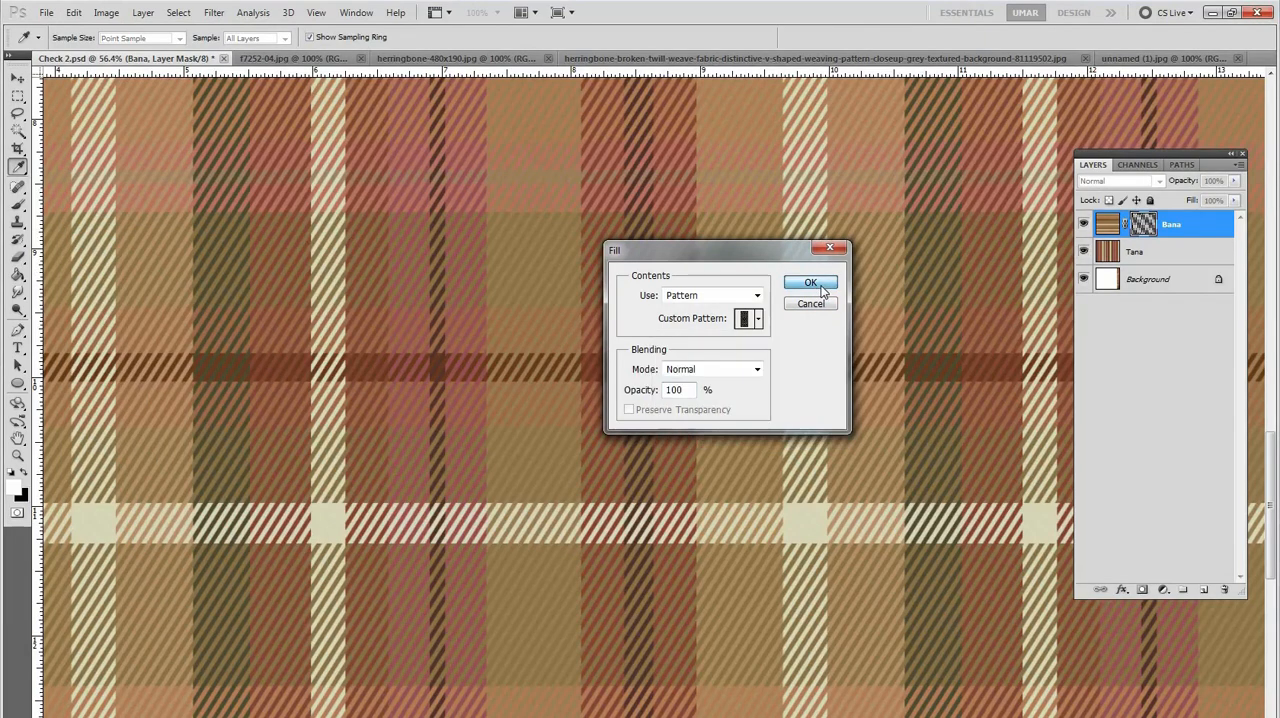
pyautogui.click(821, 291)
pyautogui.press('v')
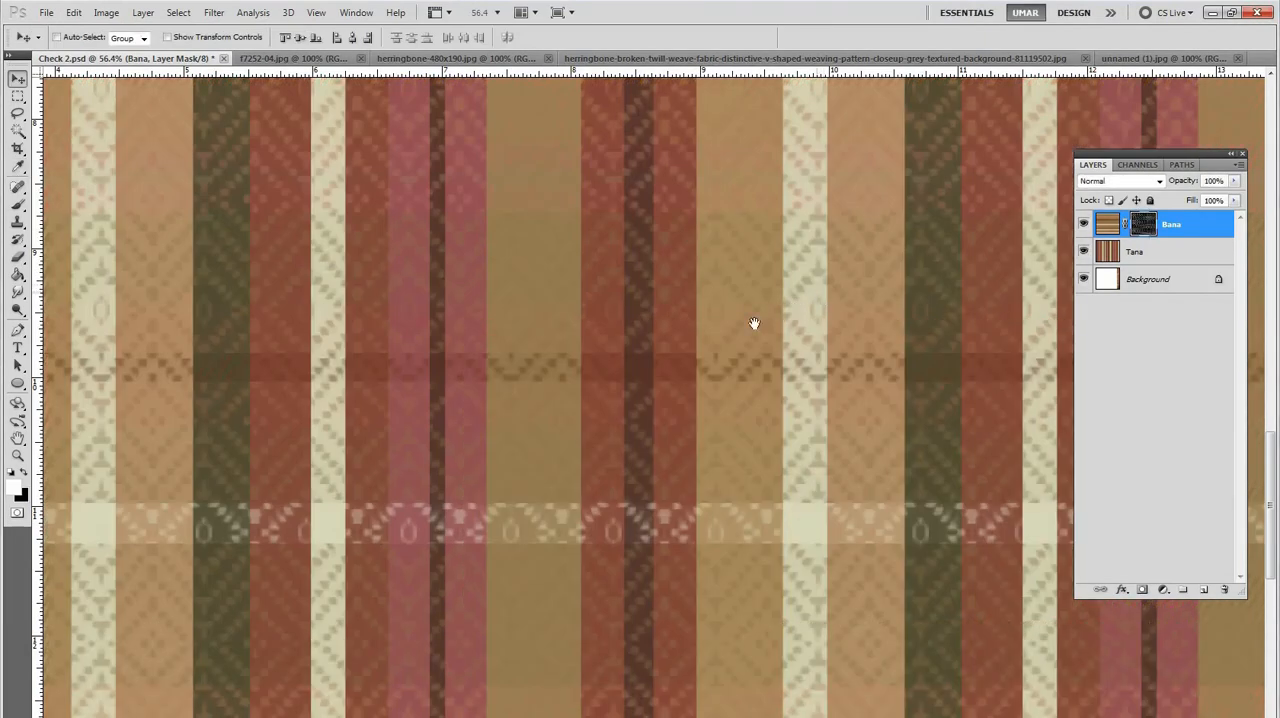
# Step: Examine the rhombus weave across the plaid in close-up and at 25% zoom
pyautogui.moveTo(631, 350); pyautogui.dragTo(560, 397)
pyautogui.moveTo(696, 270); pyautogui.dragTo(735, 276)
pyautogui.moveTo(525, 282); pyautogui.dragTo(646, 406)
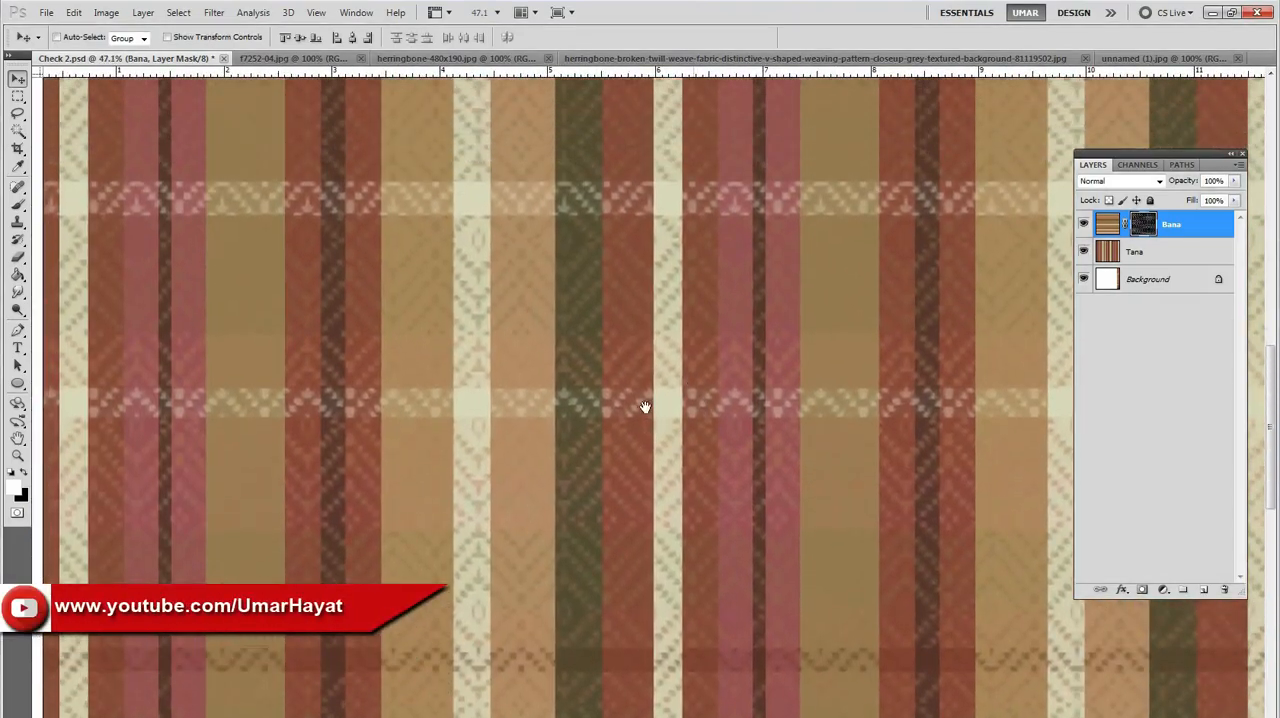
pyautogui.keyDown('ctrl'); pyautogui.click(672, 234); pyautogui.keyUp('ctrl')
pyautogui.moveTo(672, 234); pyautogui.dragTo(629, 446)
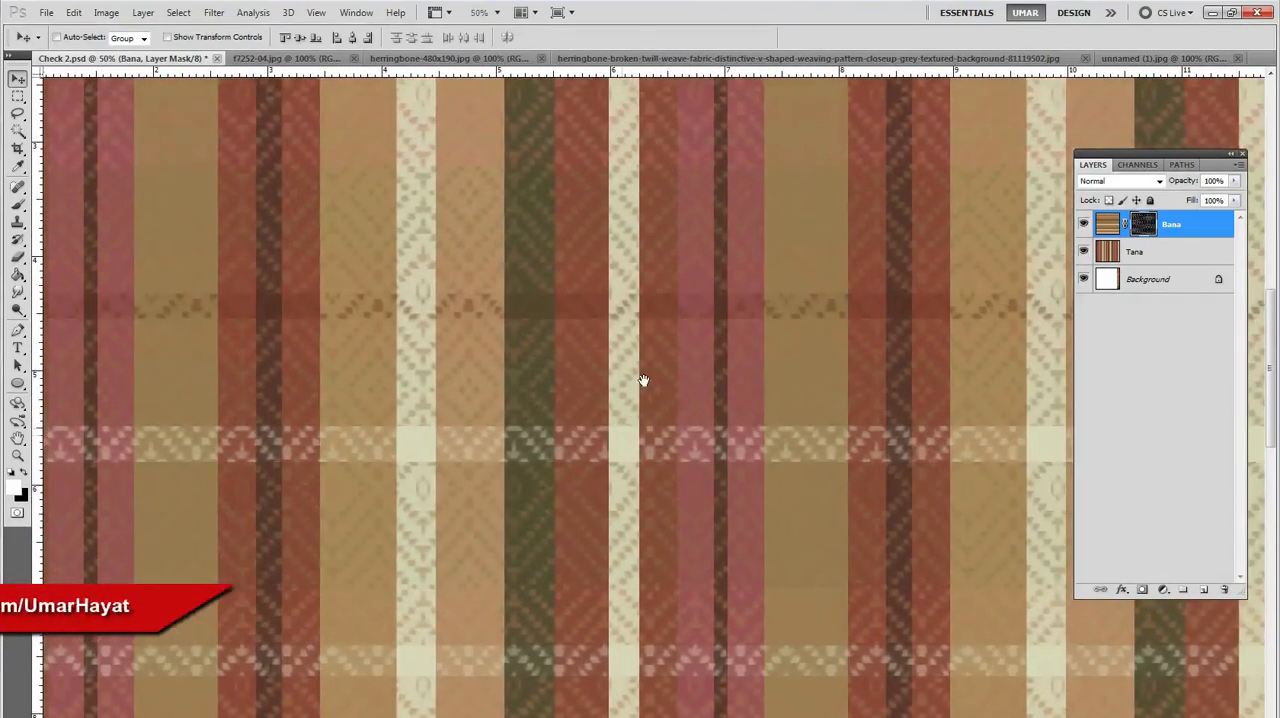
pyautogui.moveTo(583, 312); pyautogui.dragTo(605, 455)
pyautogui.moveTo(671, 260); pyautogui.dragTo(375, 542)
pyautogui.moveTo(741, 502); pyautogui.dragTo(631, 328)
pyautogui.keyDown('ctrl'); pyautogui.keyDown('alt'); pyautogui.click(678, 299); pyautogui.keyUp('alt'); pyautogui.keyUp('ctrl')
pyautogui.keyDown('ctrl'); pyautogui.keyDown('alt'); pyautogui.click(680, 298); pyautogui.keyUp('alt'); pyautogui.keyUp('ctrl')
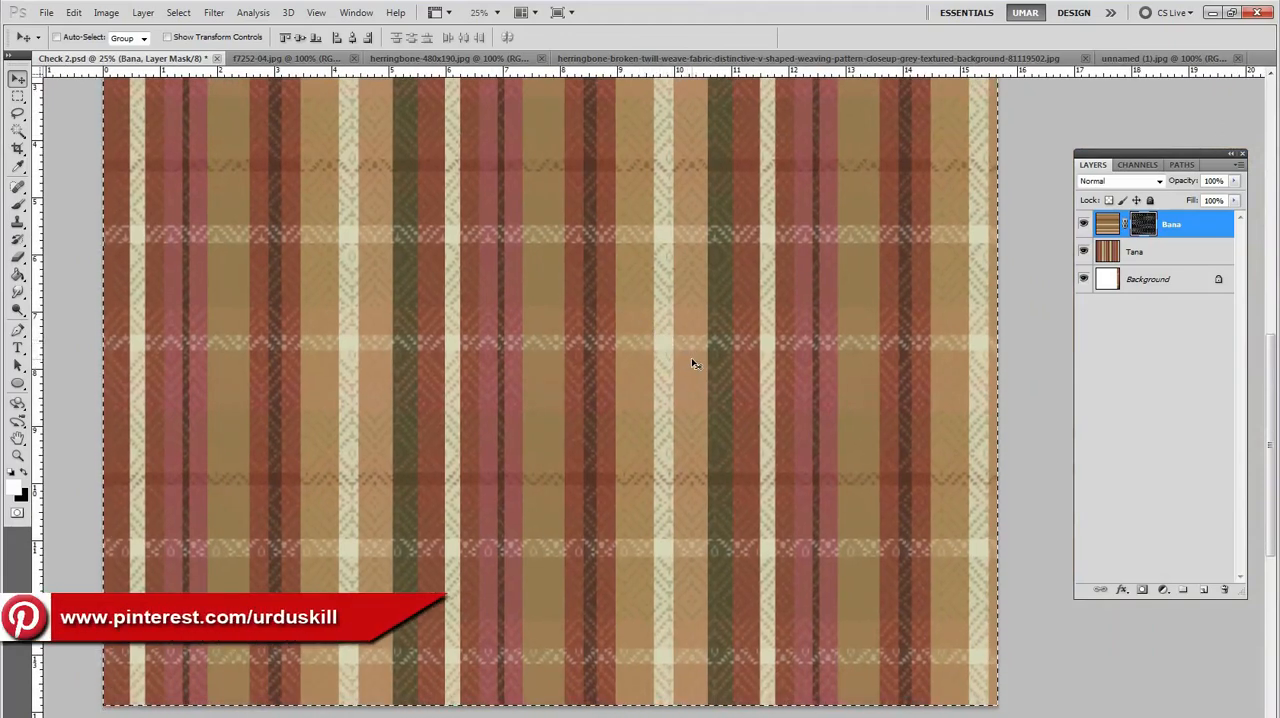
# Step: Undo the rhombus fill on the Bana mask and show unnamed (1).jpg in its own maximized window at 300%
pyautogui.hotkey('ctrl', 'v')
pyautogui.moveTo(1122, 60); pyautogui.dragTo(510, 136)
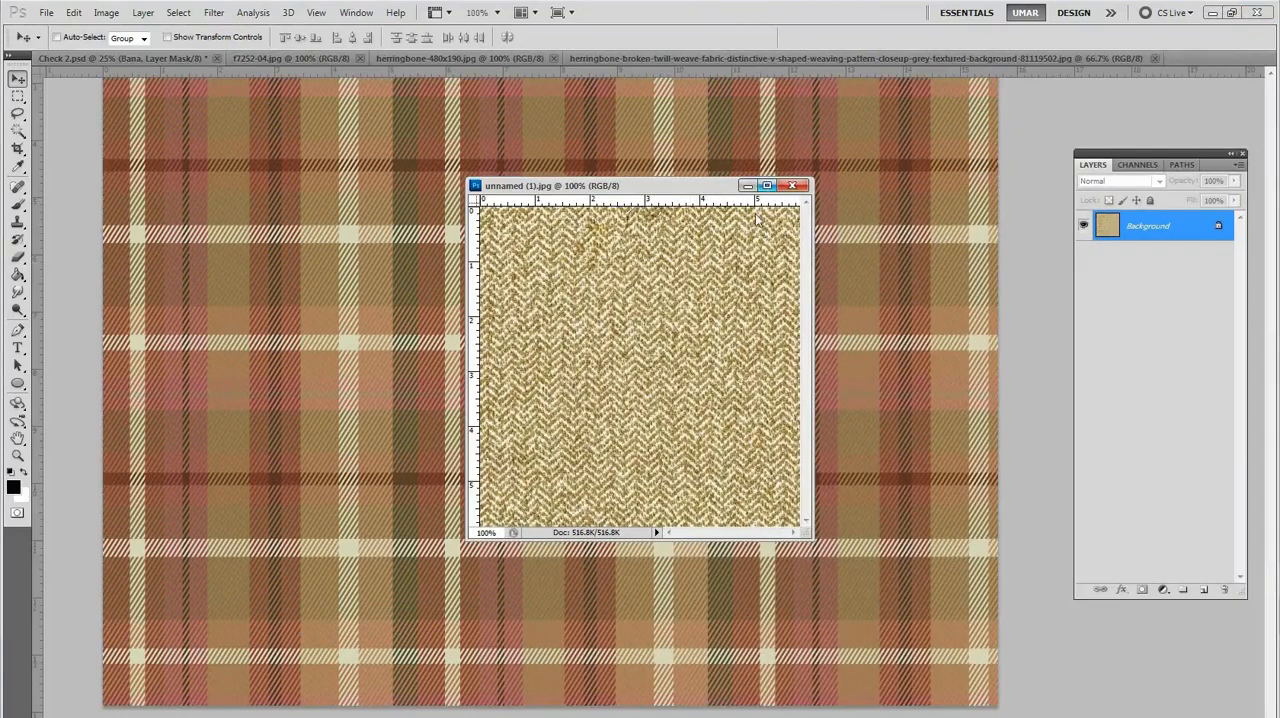
pyautogui.click(767, 186)
pyautogui.hotkey('ctrl', '+')
pyautogui.hotkey('ctrl', '+')
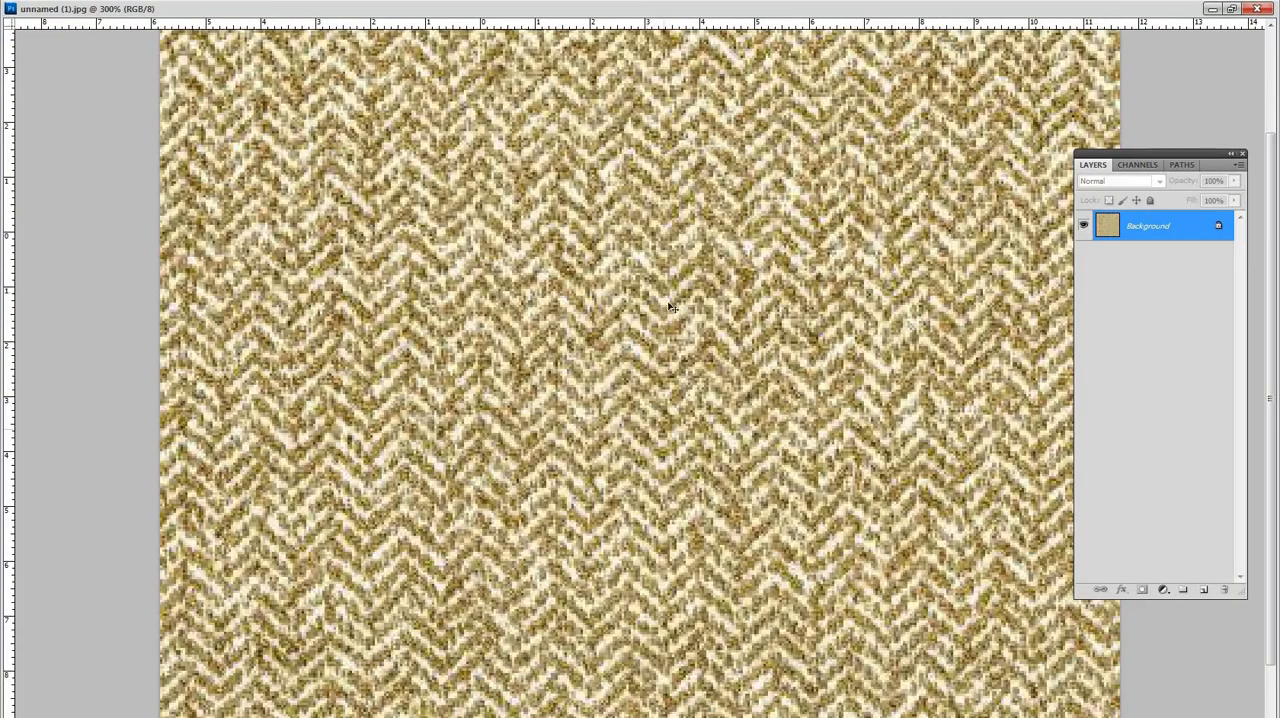
# Step: Check the image size settings of unnamed (1).jpg, restore its smaller window, and close the document
pyautogui.hotkey('ctrl', 'alt', 'i')
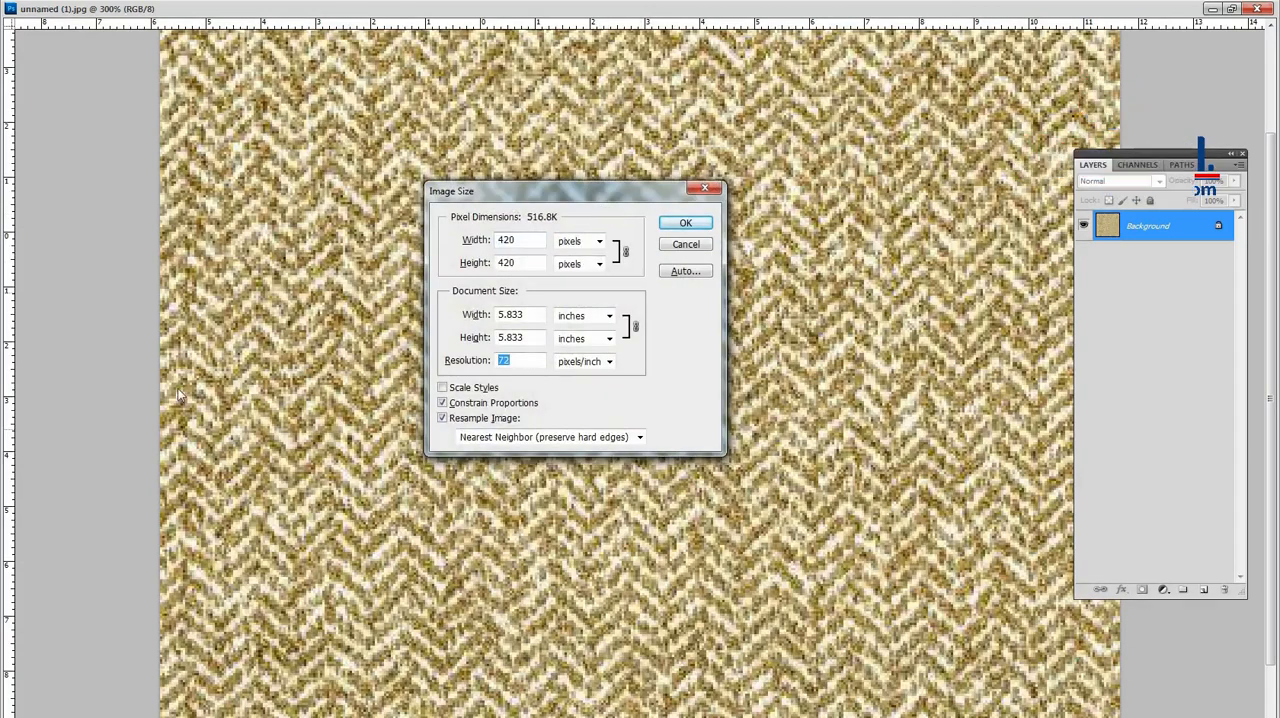
pyautogui.press('Return')
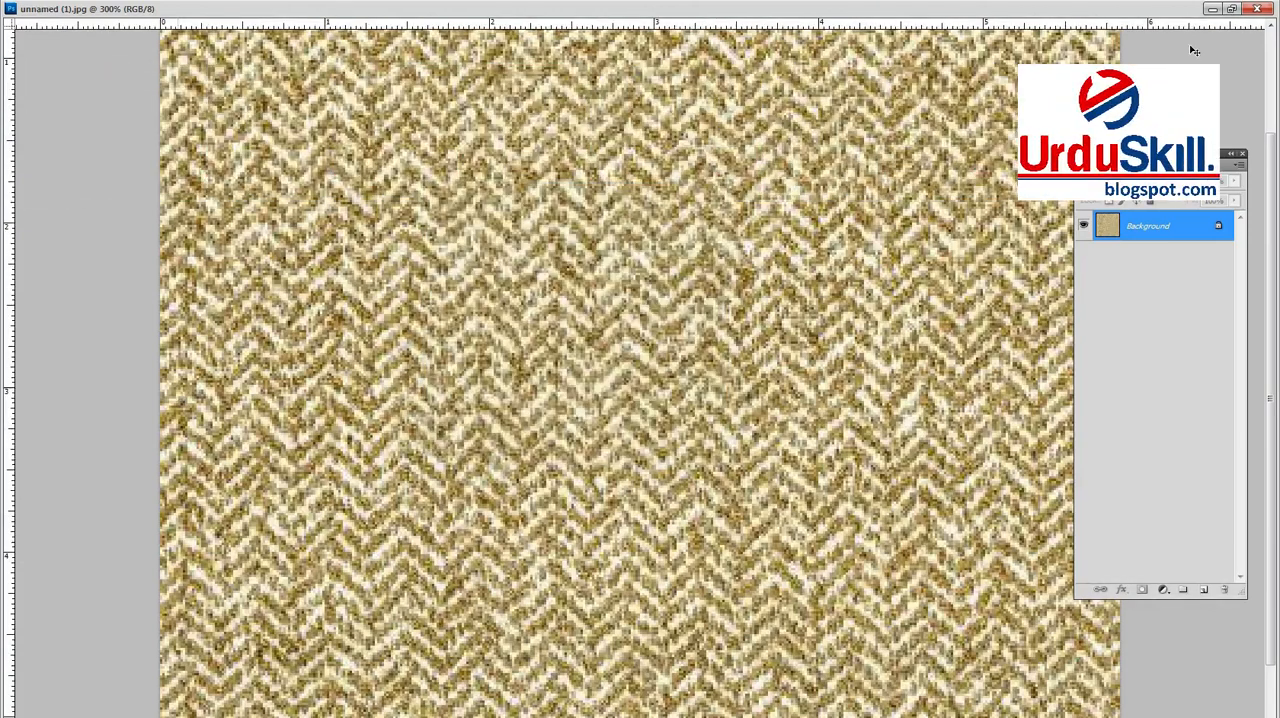
pyautogui.click(1232, 9)
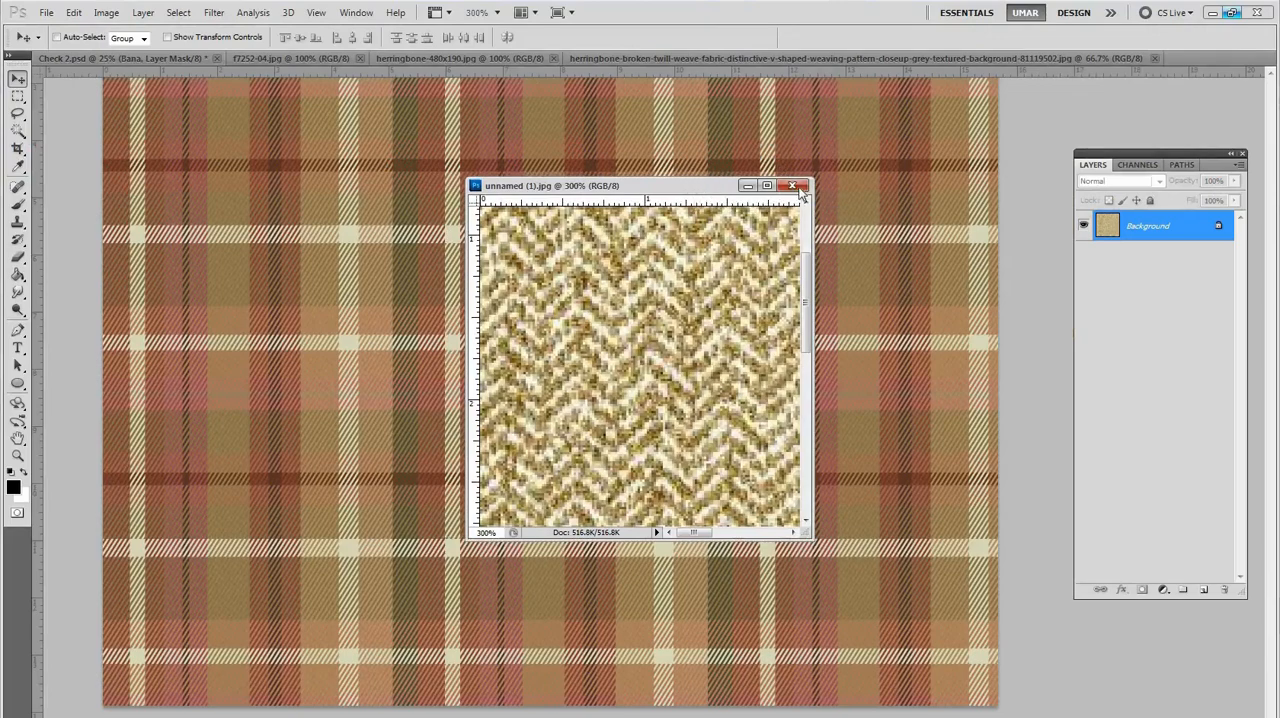
# Step: Float the grey herringbone broken twill image in its own window, maximize it, and view it at 100%
pyautogui.moveTo(1024, 60); pyautogui.dragTo(705, 155)
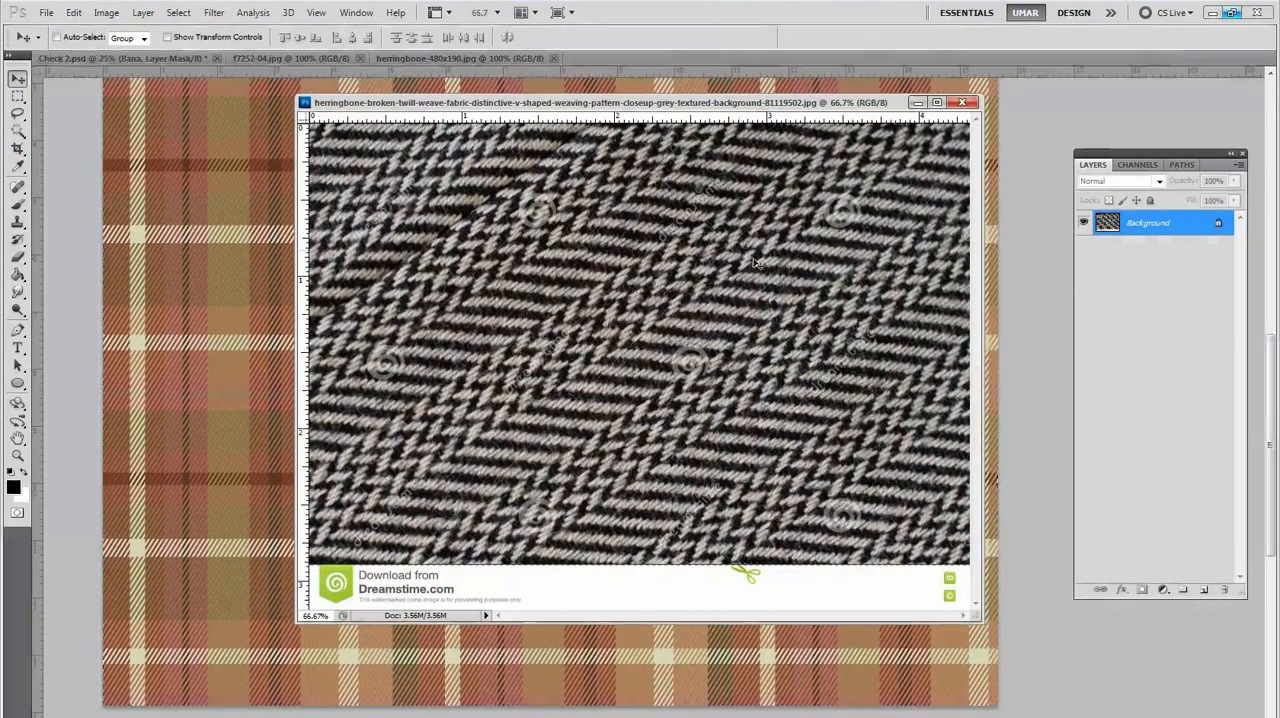
pyautogui.keyDown('alt'); pyautogui.click(762, 252); pyautogui.keyUp('alt')
pyautogui.keyDown('ctrl'); pyautogui.click(654, 333); pyautogui.keyUp('ctrl')
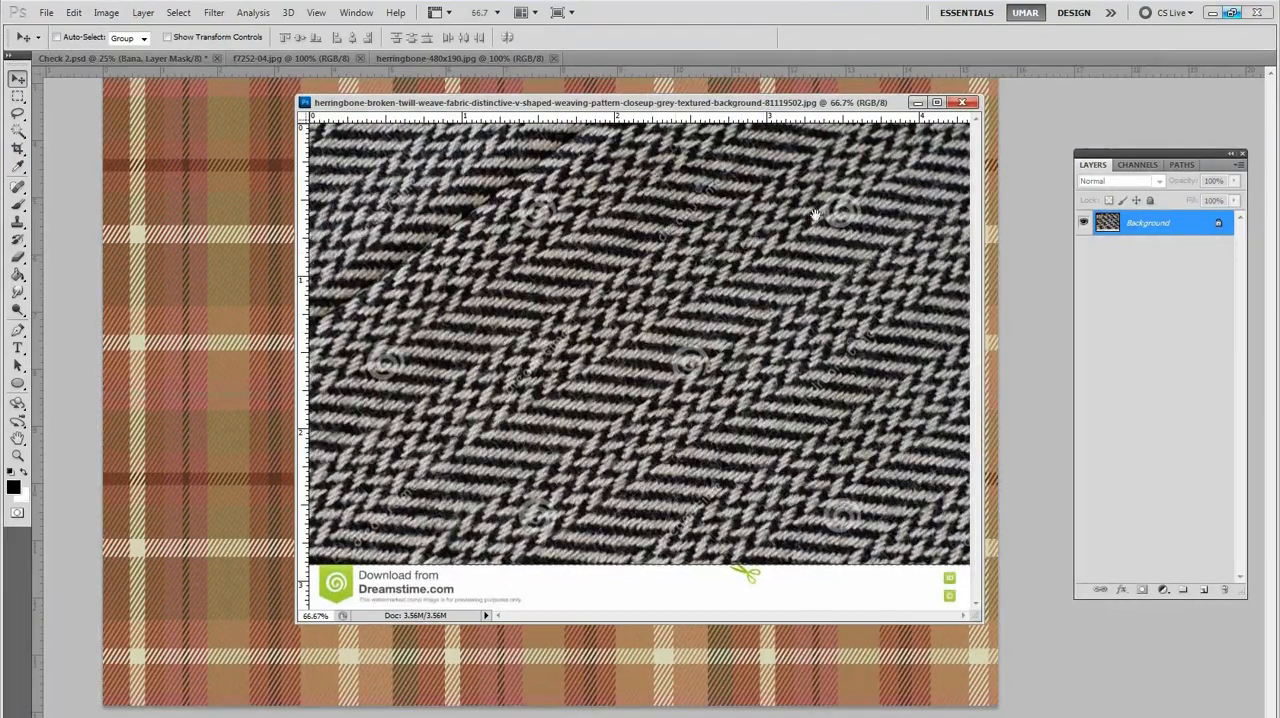
pyautogui.click(937, 103)
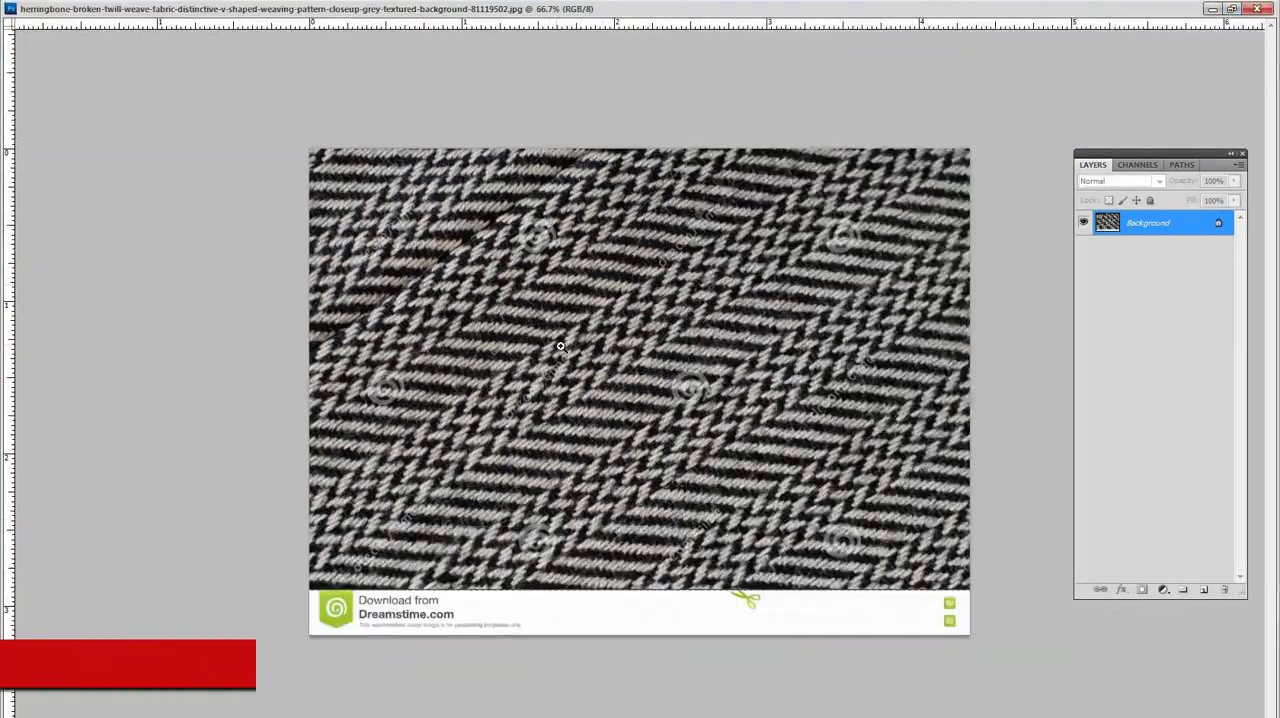
pyautogui.keyDown('ctrl'); pyautogui.click(560, 310); pyautogui.keyUp('ctrl')
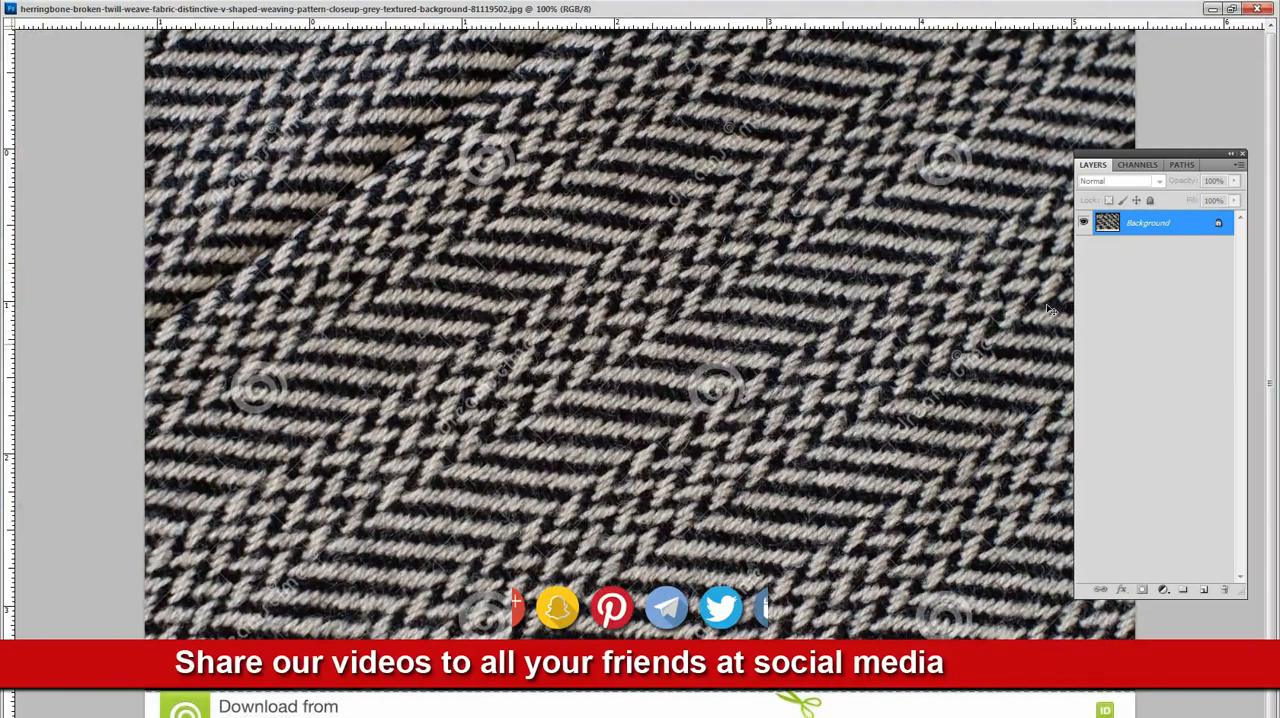
# Step: Rotate a copy of the twill fabric on a new layer until its herringbone columns run vertically, aligned to a vertical guide
pyautogui.moveTo(104, 215); pyautogui.dragTo(323, 605)
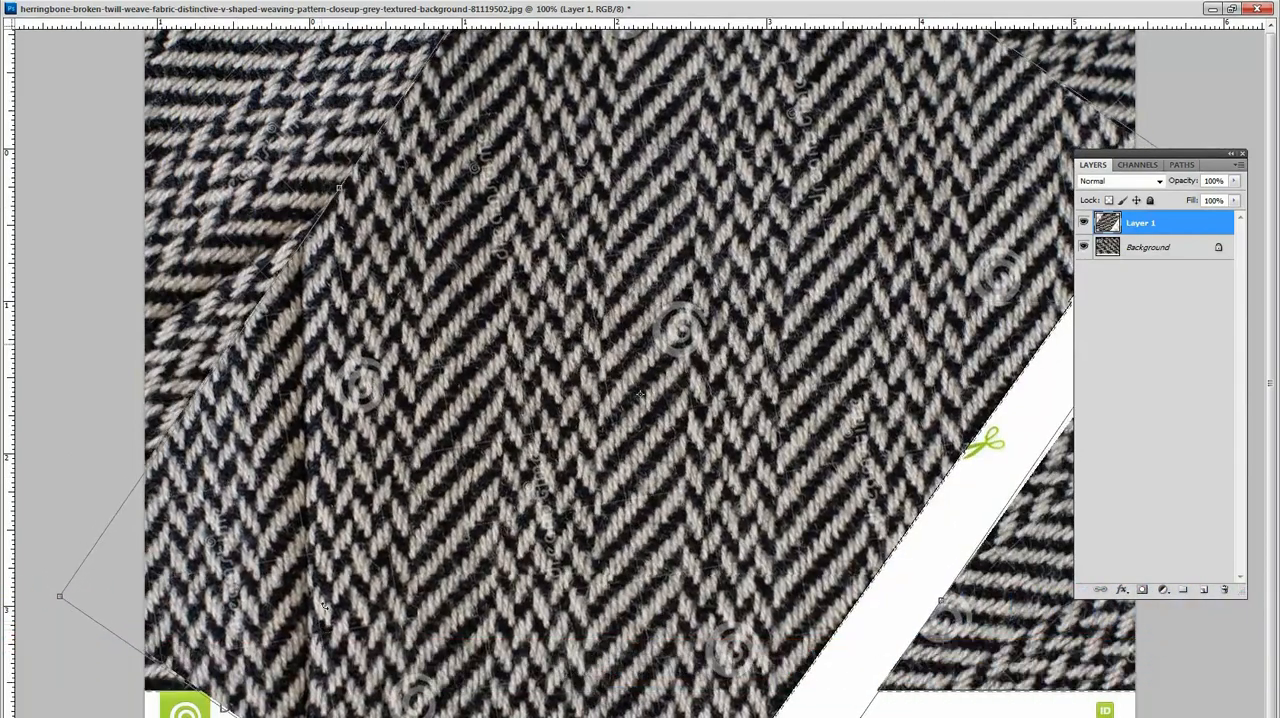
pyautogui.press('Return')
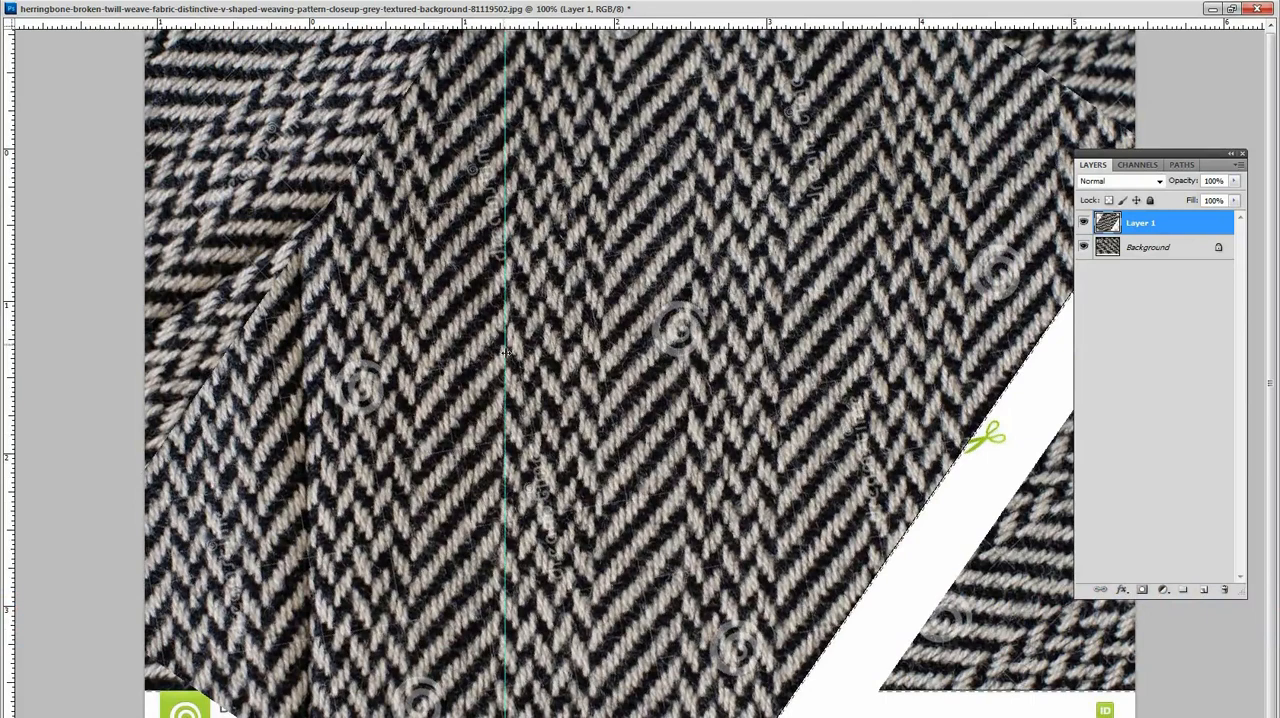
pyautogui.moveTo(60, 273); pyautogui.dragTo(39, 296)
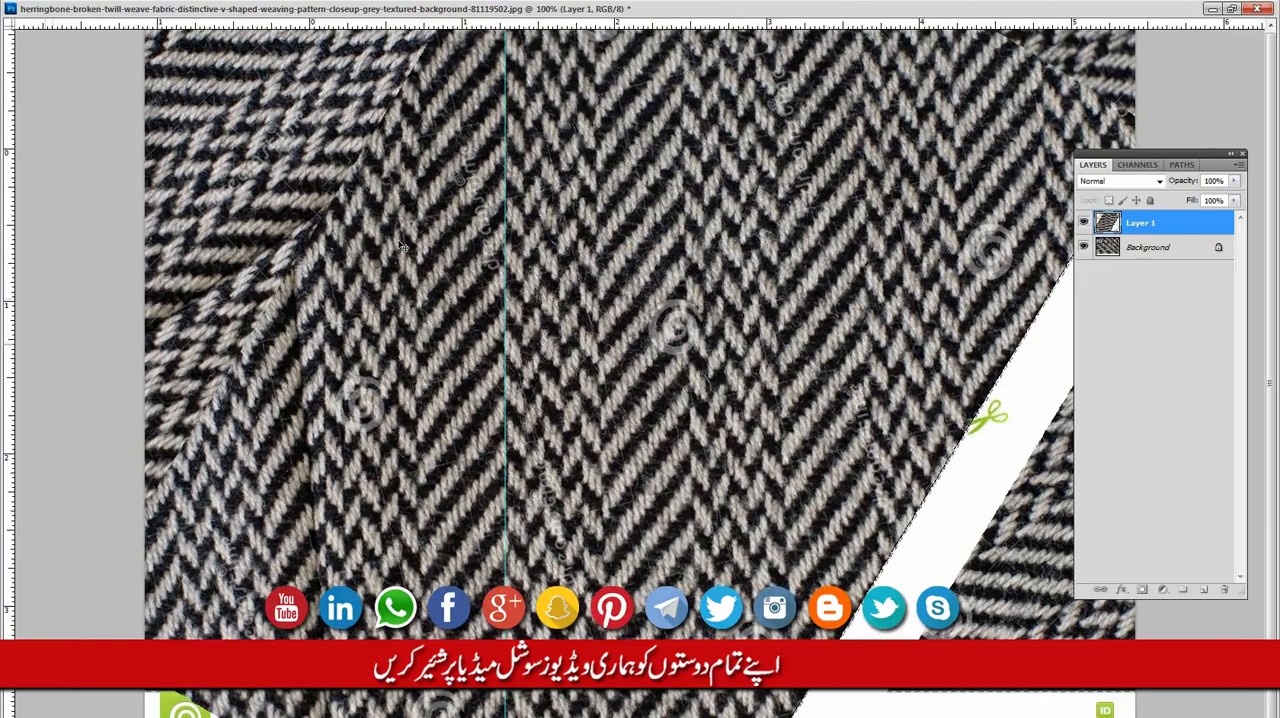
pyautogui.scroll(4, 502, 288)
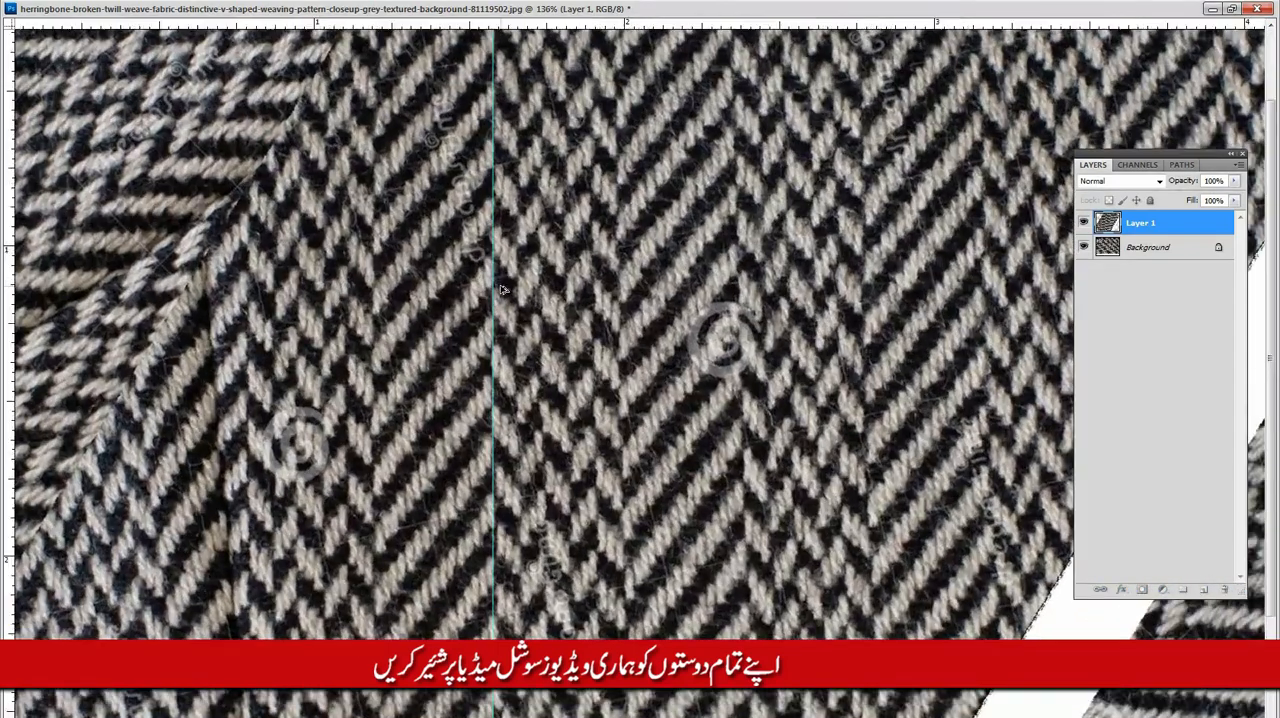
# Step: Select one herringbone repeat of about 0.8 × 0.7 inch around the vertical guide and crop the image to it
pyautogui.hotkey('ctrl', 'alt', 'i')
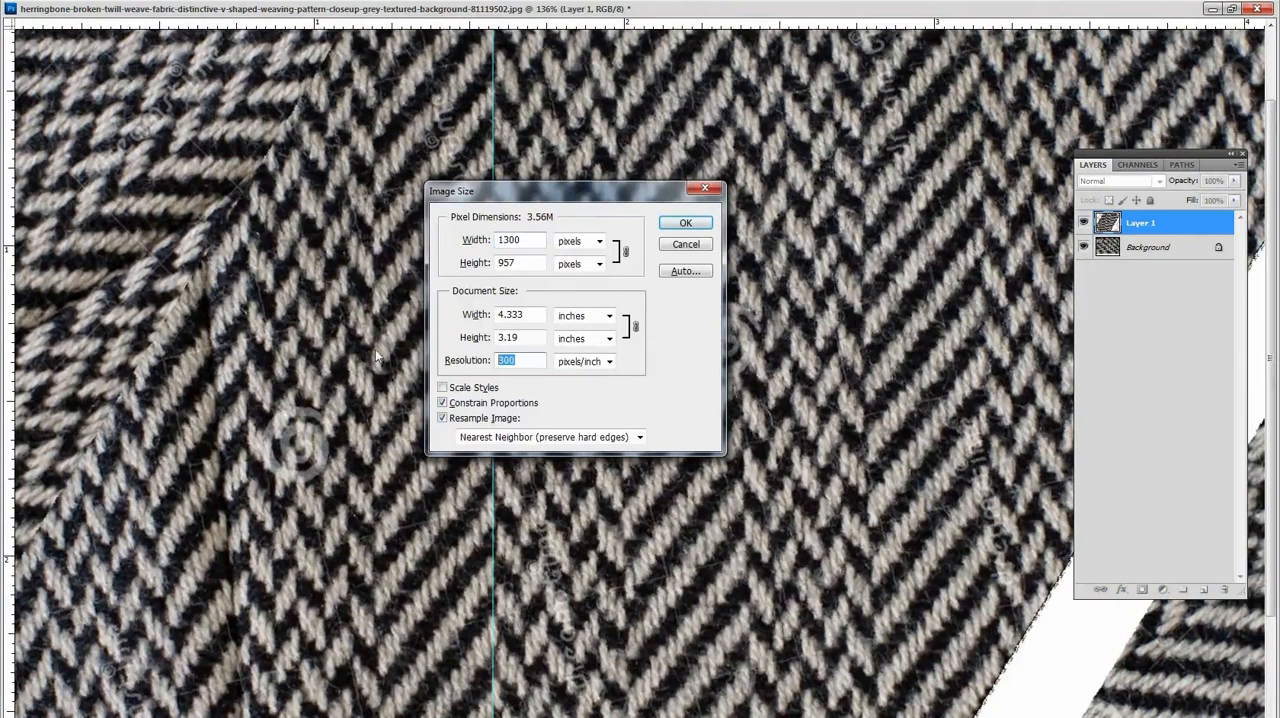
pyautogui.press('Escape')
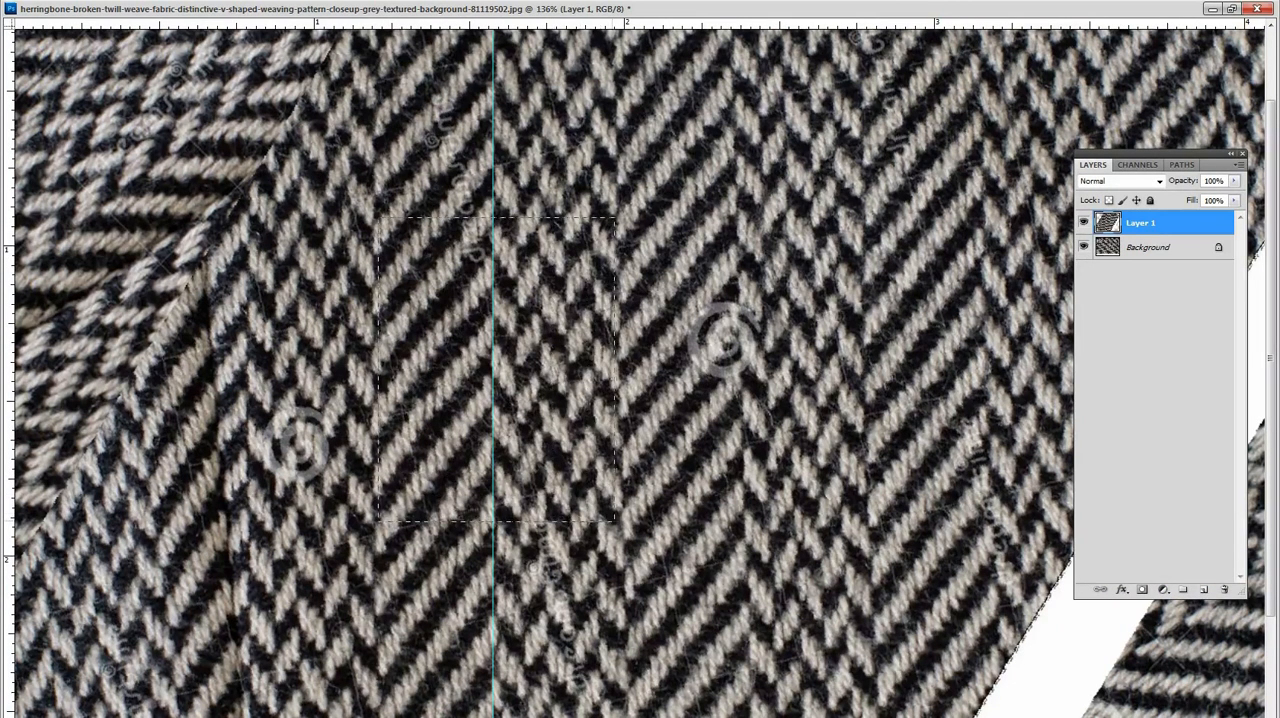
pyautogui.moveTo(619, 509); pyautogui.dragTo(616, 424)
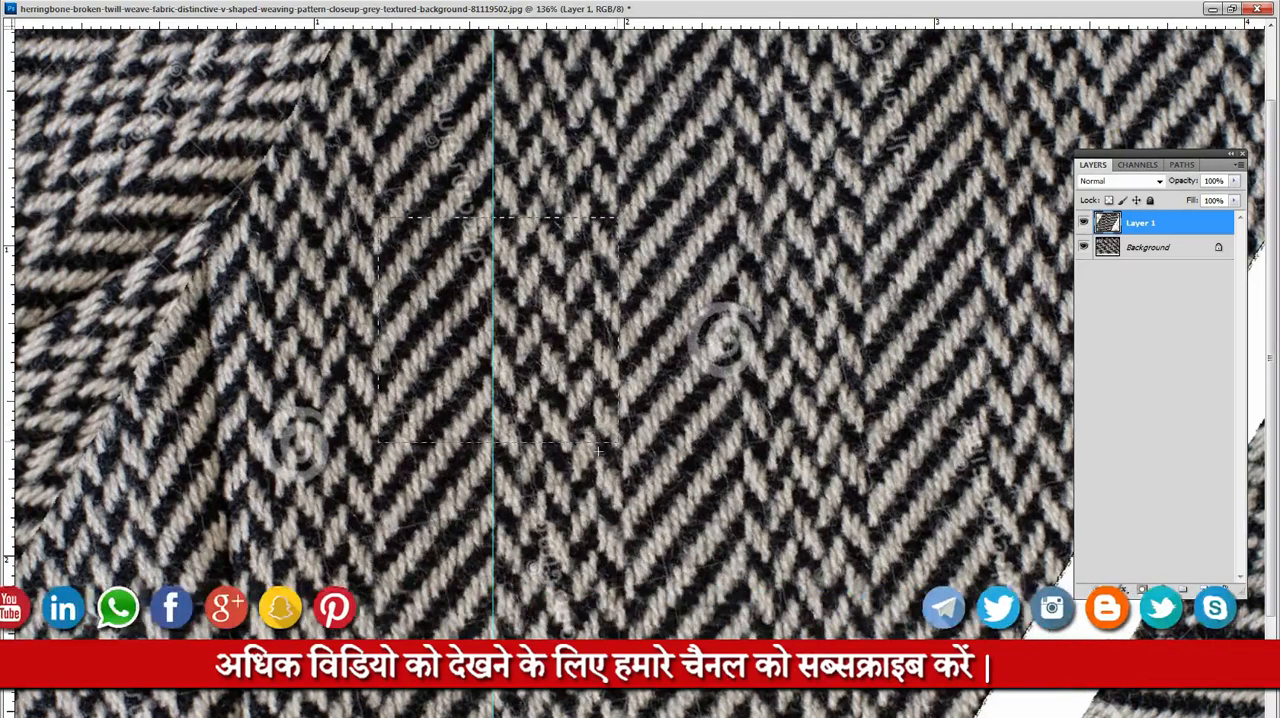
pyautogui.hotkey('shift', 'Down')
pyautogui.hotkey('shift', 'Down')
pyautogui.hotkey('shift', 'Down')
pyautogui.hotkey('shift', 'Down')
pyautogui.hotkey('shift', 'Down')
pyautogui.hotkey('shift', 'Down')
pyautogui.hotkey('shift', 'Down')
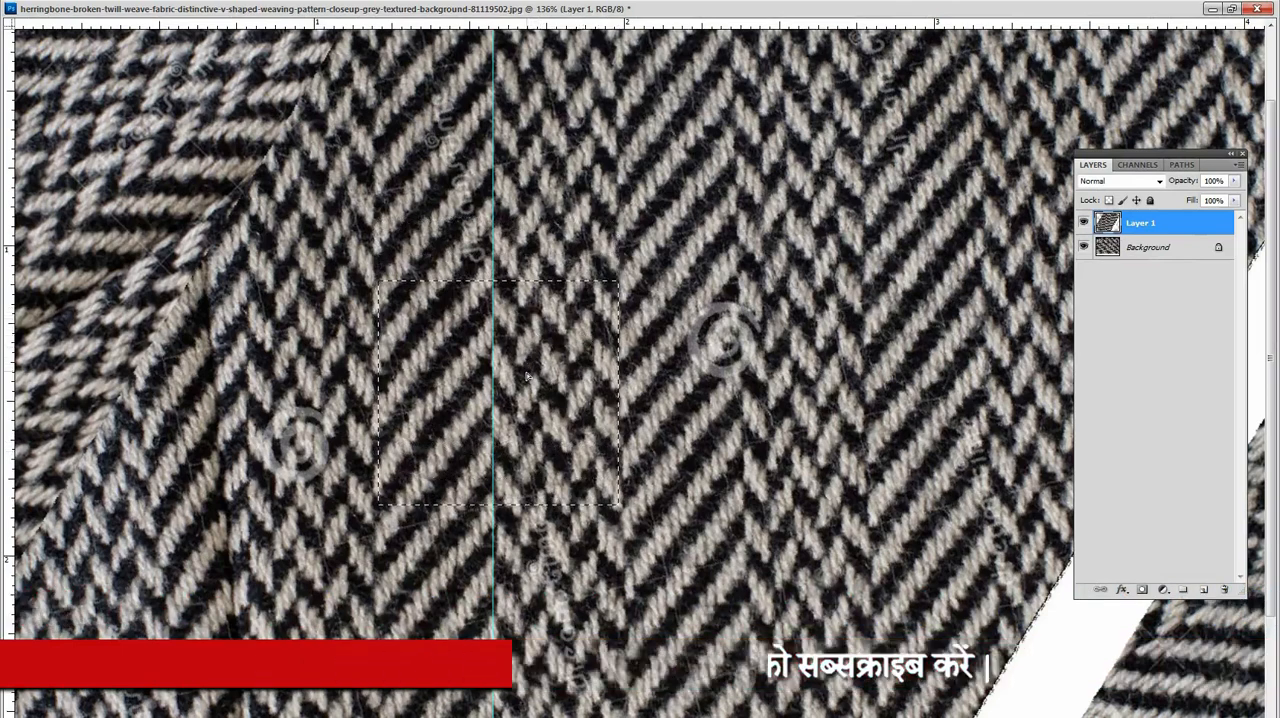
pyautogui.hotkey('alt', 'i')
pyautogui.press('p')
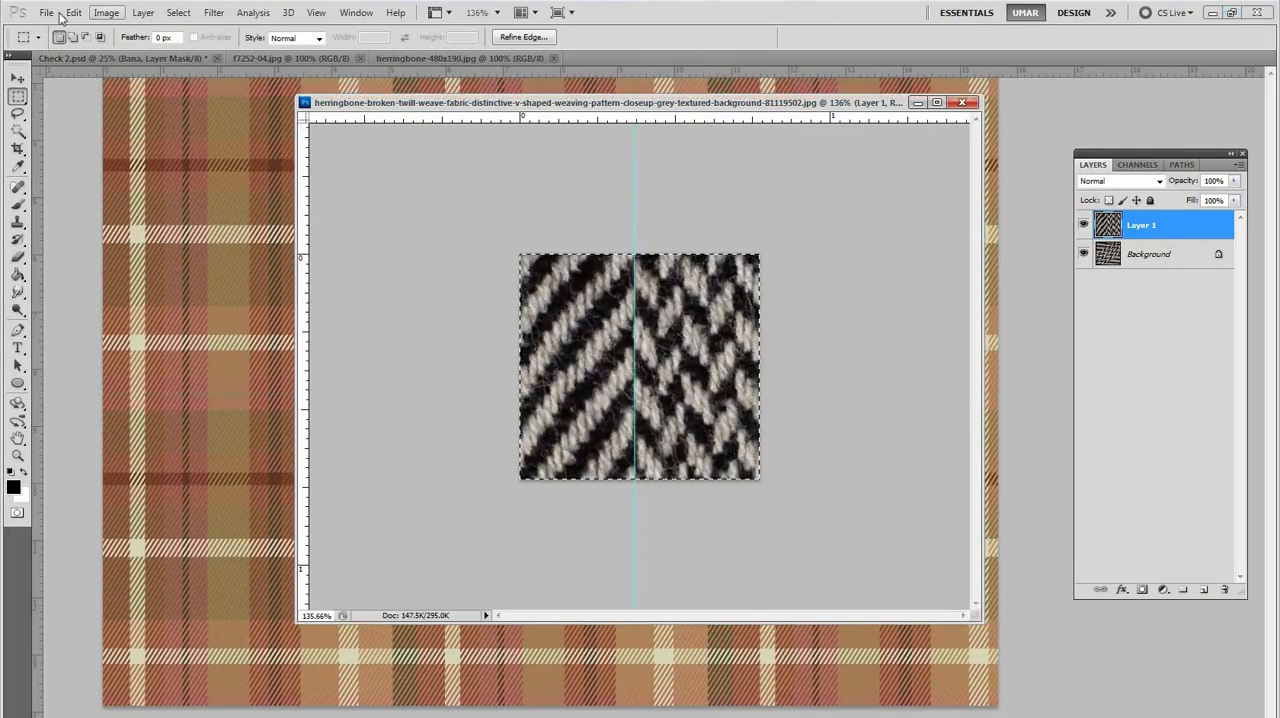
# Step: Define the cropped herringbone tile as a new pattern with the suggested name and close its document
pyautogui.click(74, 12)
pyautogui.click(110, 374)
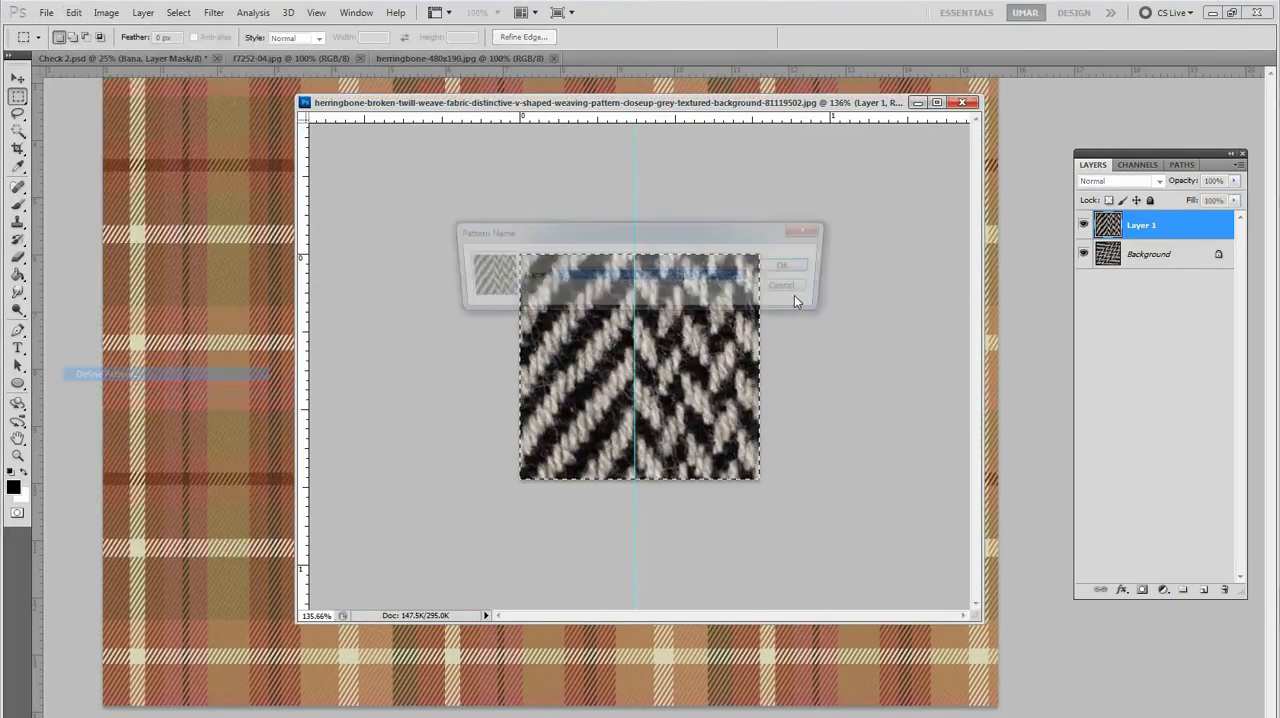
pyautogui.click(803, 258)
pyautogui.click(961, 102)
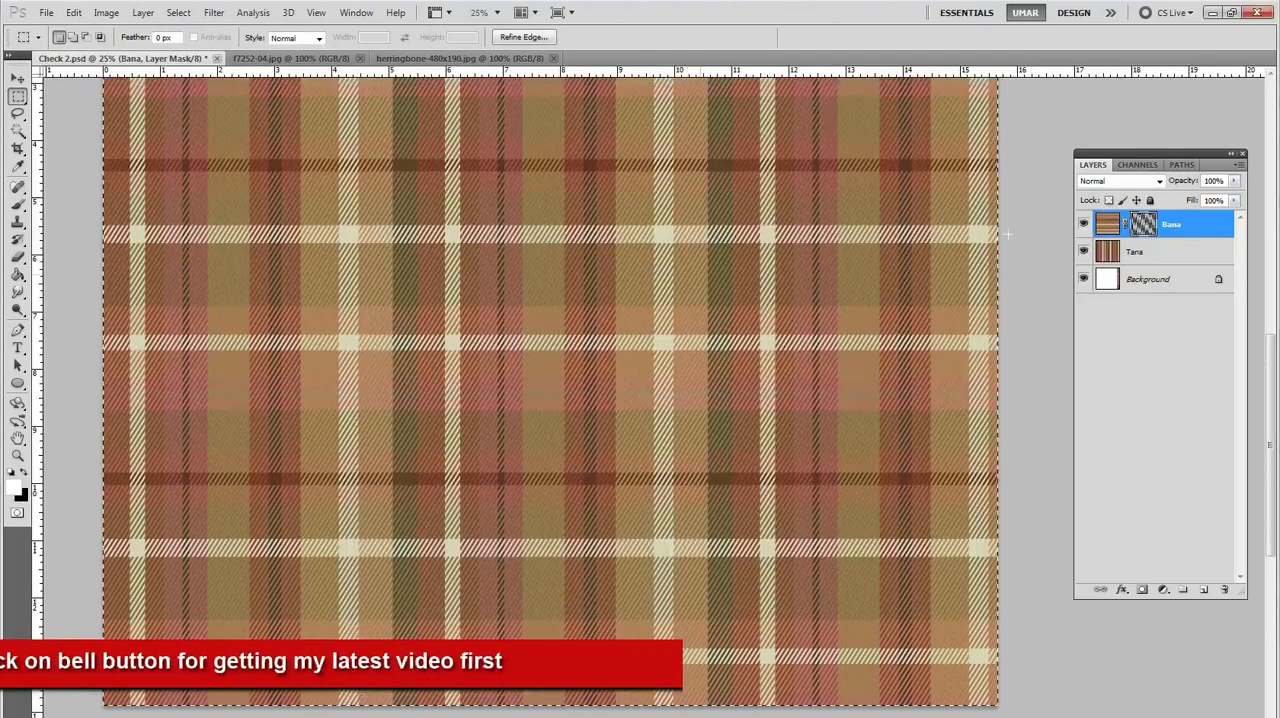
# Step: Fill the Bana layer's mask in Check 2.psd with the new herringbone pattern in Normal mode at 100% opacity
pyautogui.click(1143, 224)
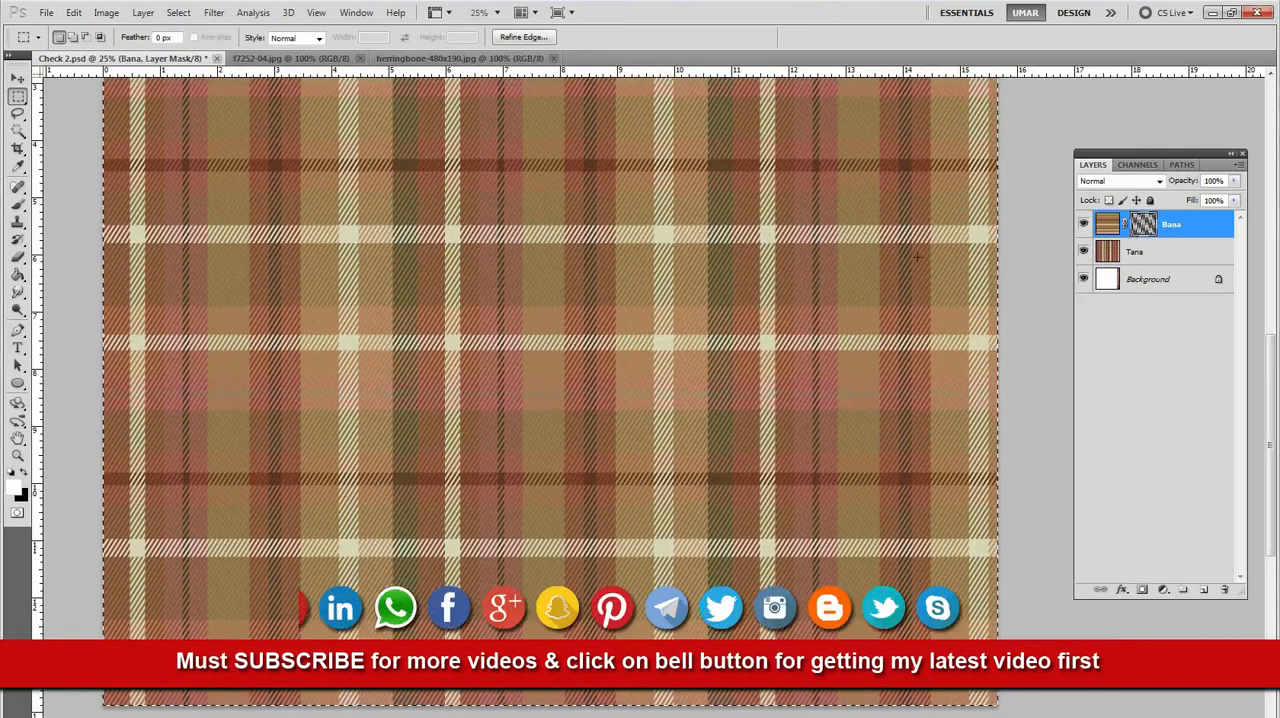
pyautogui.click(73, 12)
pyautogui.click(104, 229)
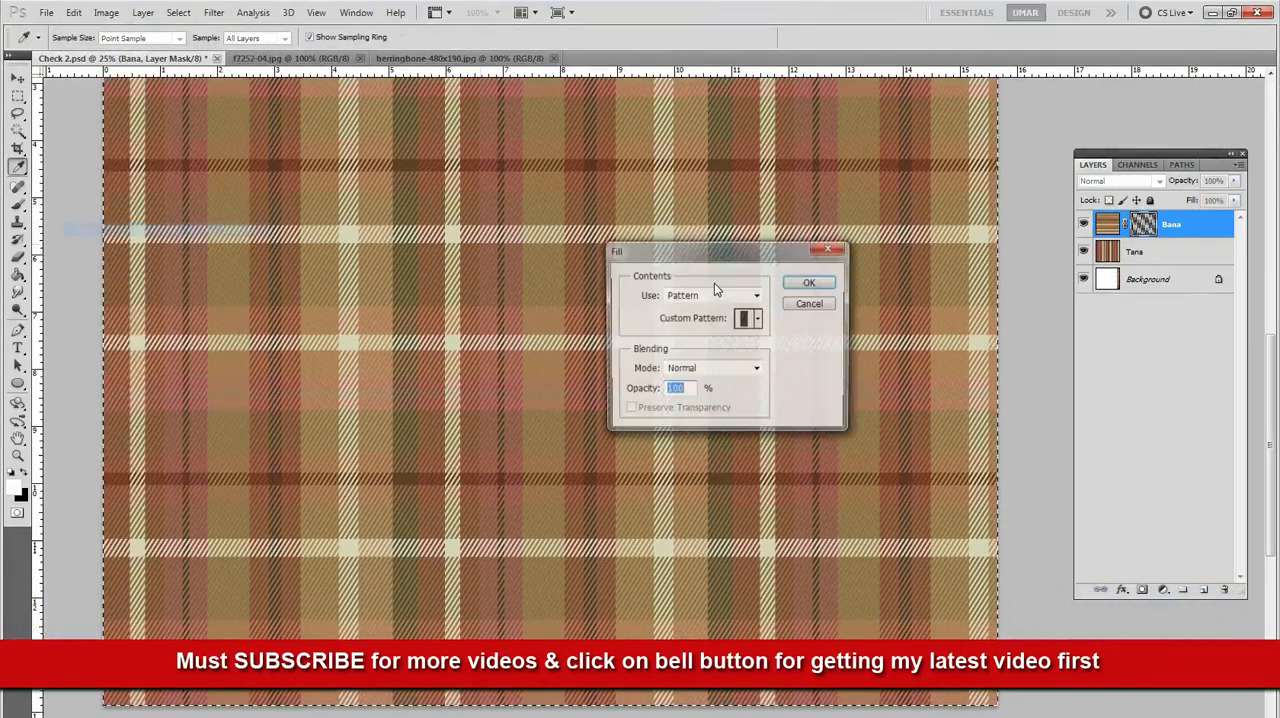
pyautogui.click(758, 318)
pyautogui.click(697, 425)
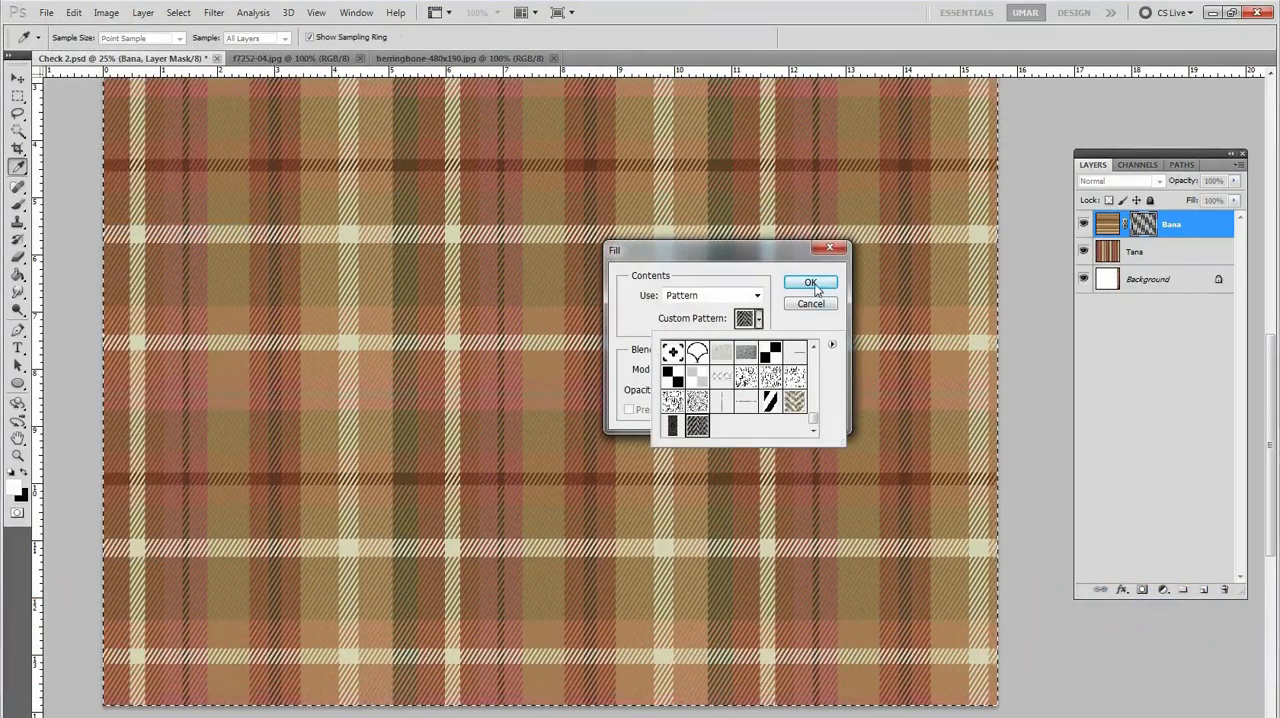
pyautogui.click(810, 282)
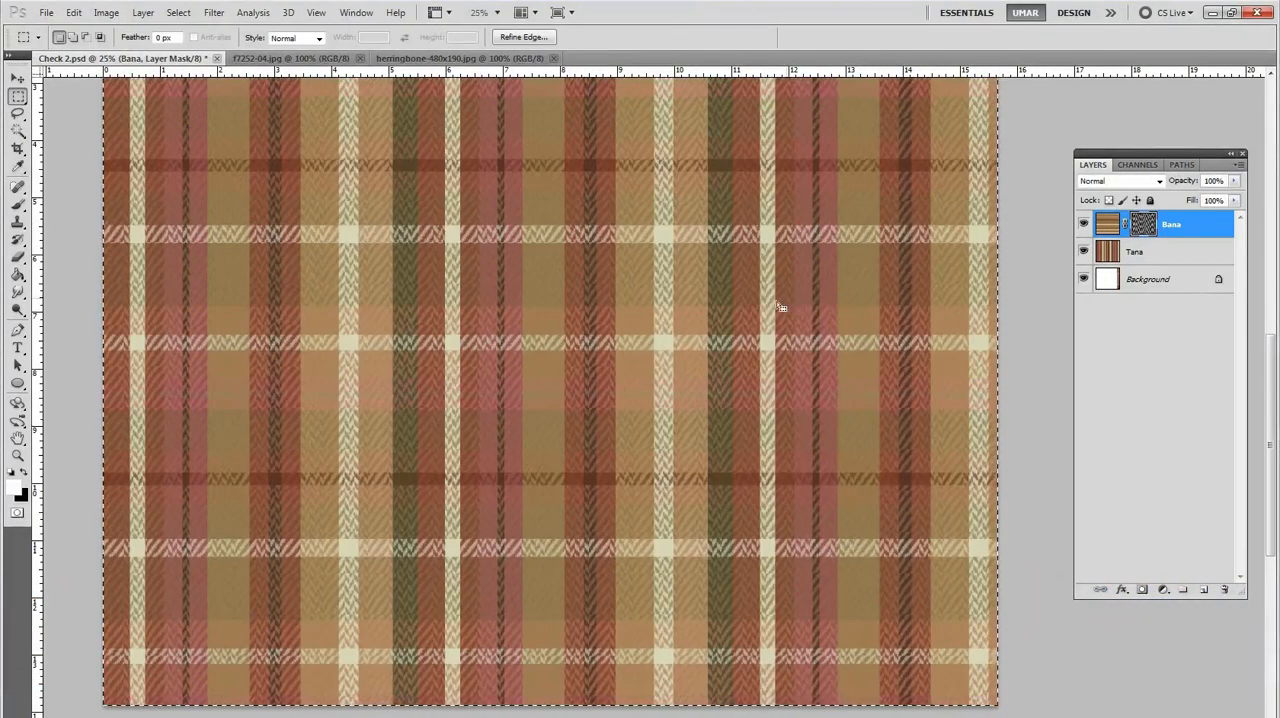
# Step: Examine the herringbone weave on the plaid in close-up and across the whole fabric
pyautogui.keyDown('ctrl'); pyautogui.click(606, 471); pyautogui.keyUp('ctrl')
pyautogui.moveTo(560, 498); pyautogui.dragTo(523, 331)
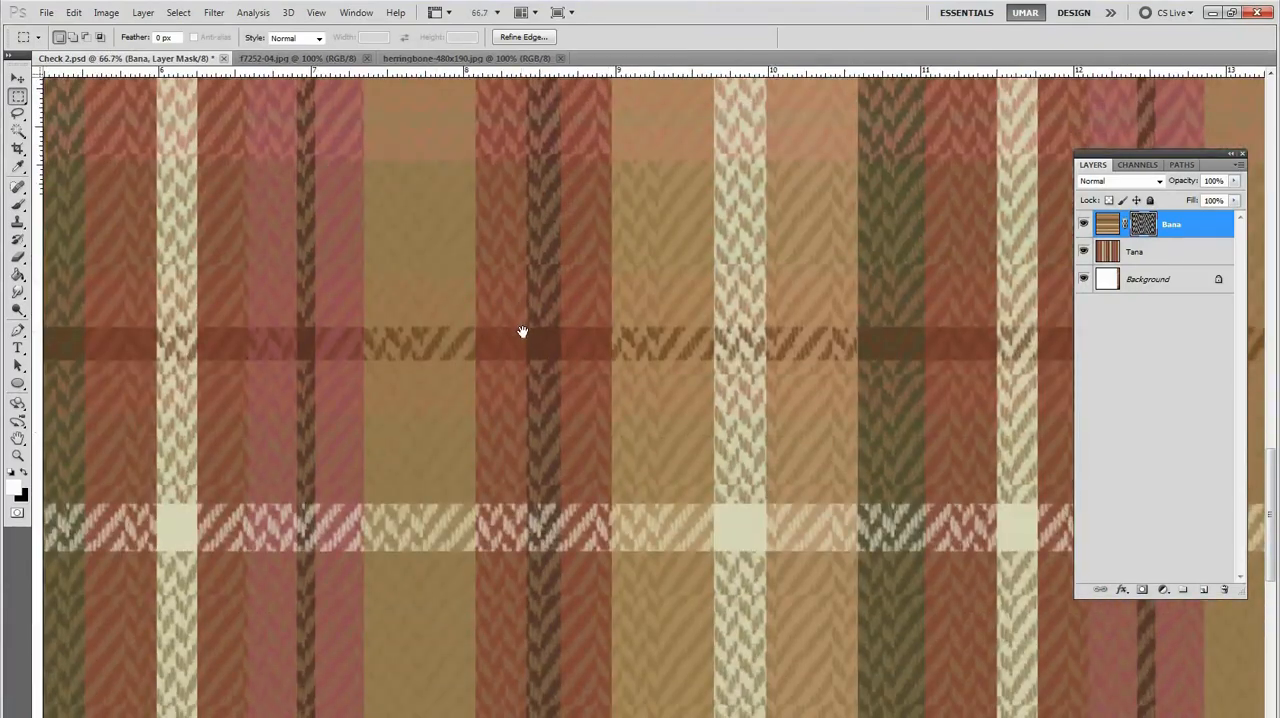
pyautogui.keyDown('alt'); pyautogui.click(556, 322); pyautogui.keyUp('alt')
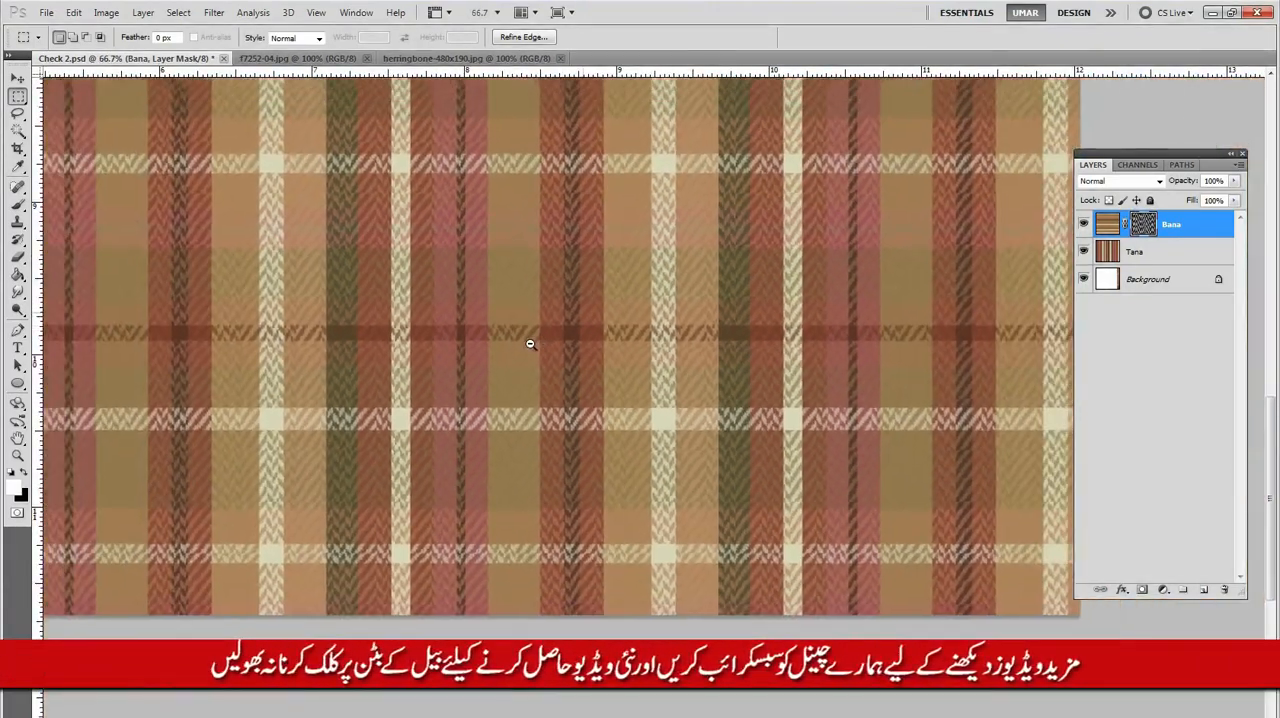
pyautogui.moveTo(489, 397); pyautogui.dragTo(701, 286)
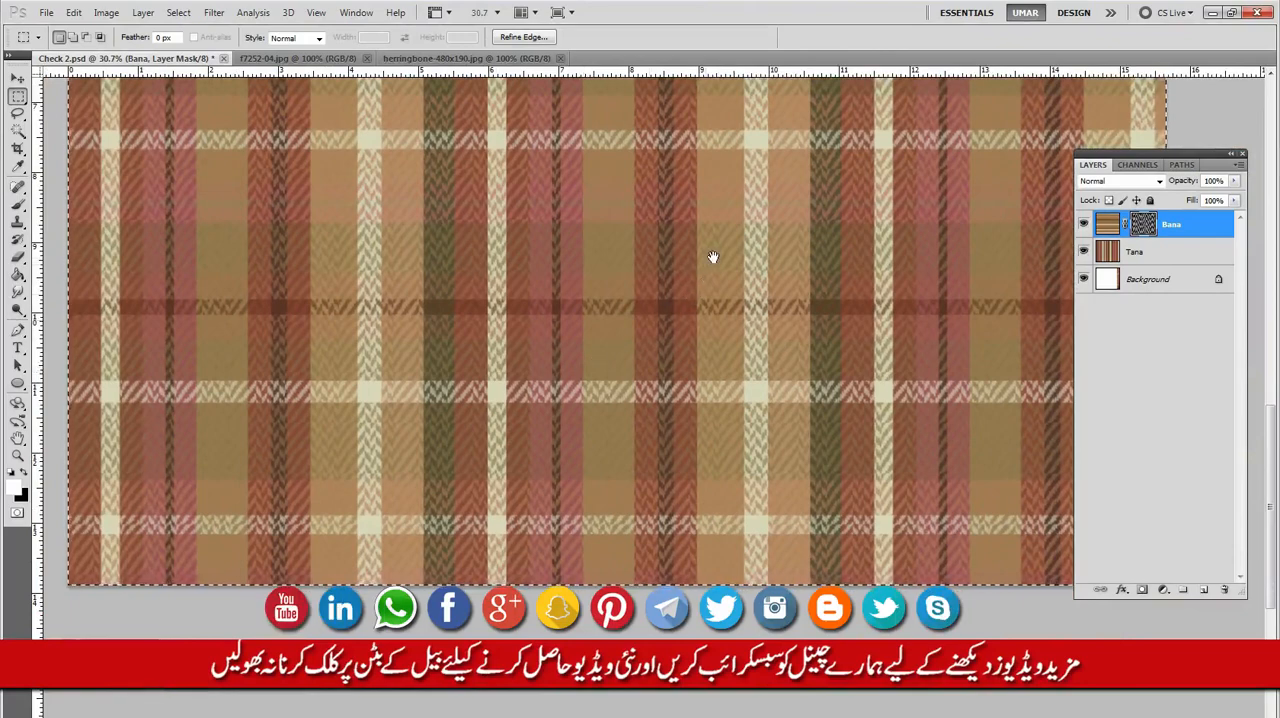
pyautogui.keyDown('alt'); pyautogui.click(623, 309); pyautogui.keyUp('alt')
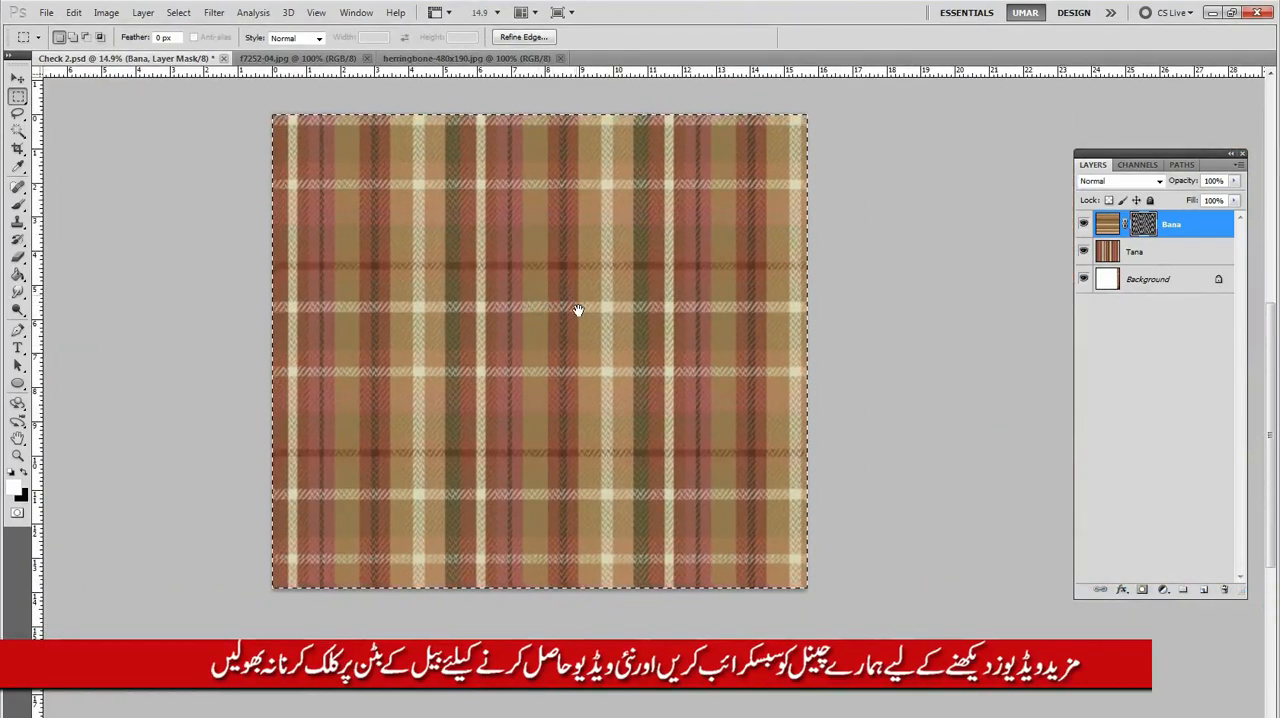
pyautogui.moveTo(616, 273); pyautogui.dragTo(609, 331)
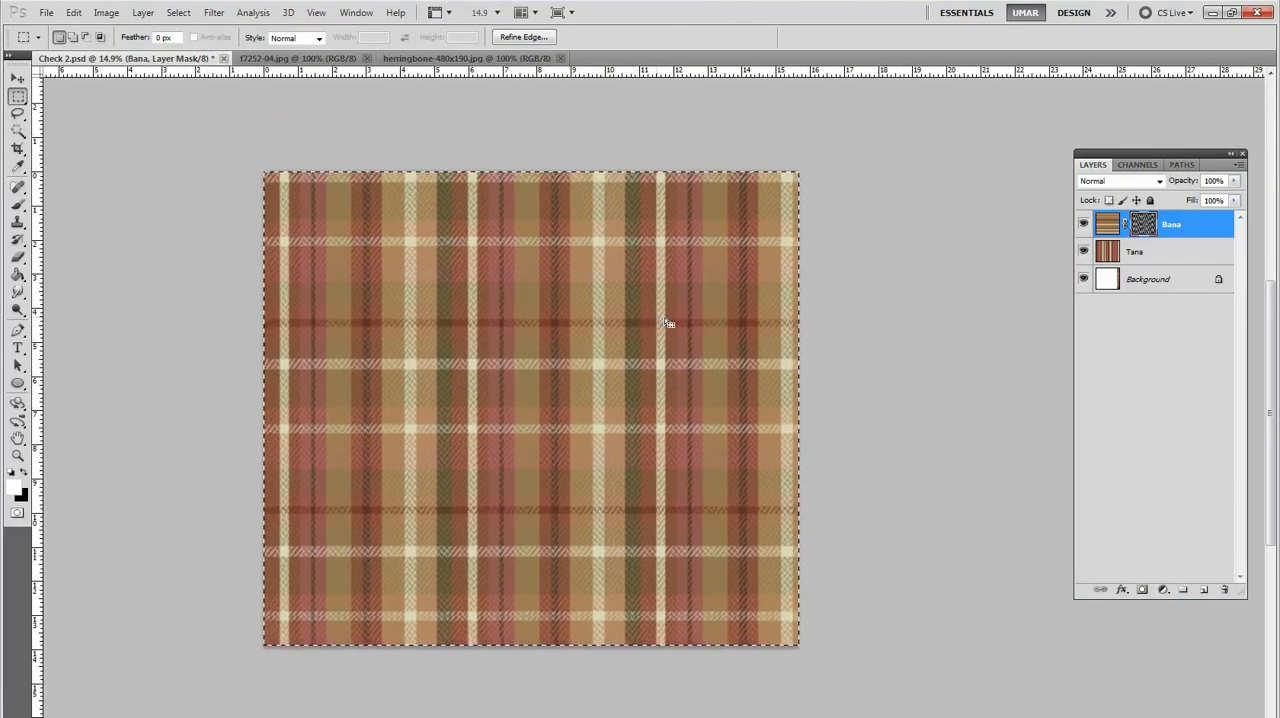
# Step: Look over the remaining fabric images, herringbone-480x190.jpg and f7252-04.jpg
pyautogui.click(463, 59)
pyautogui.keyDown('ctrl'); pyautogui.click(655, 421); pyautogui.keyUp('ctrl')
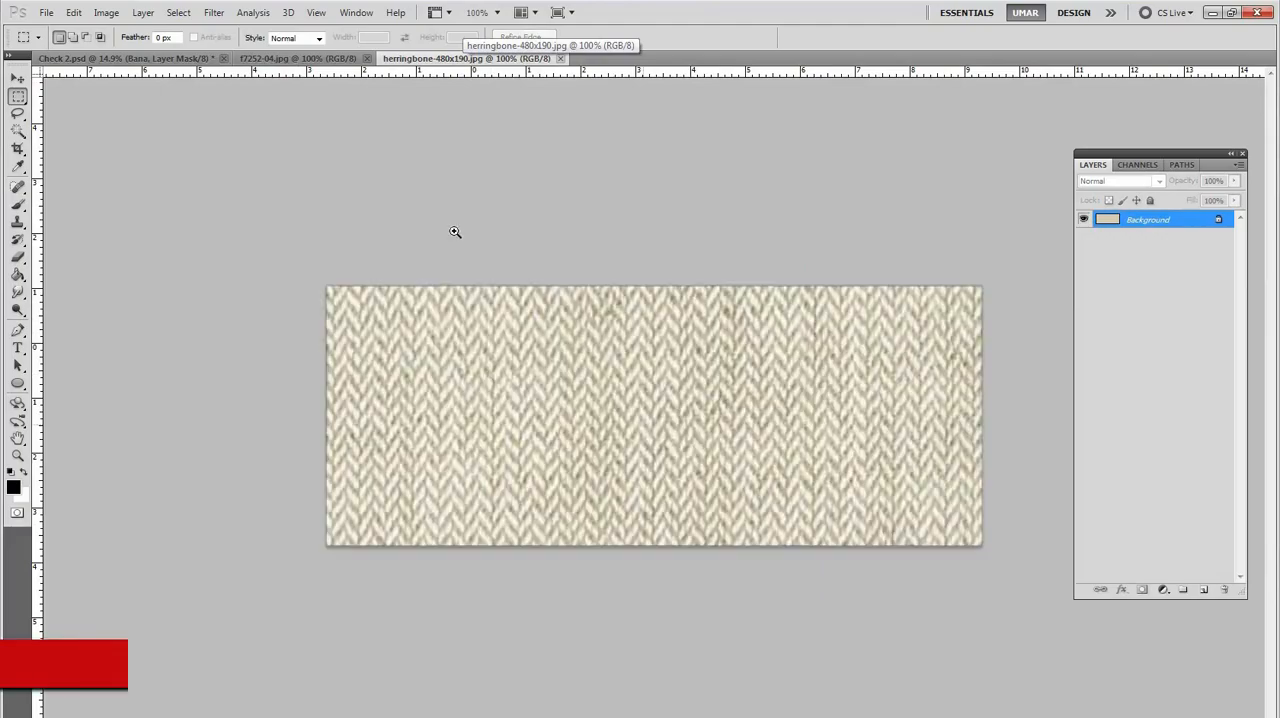
pyautogui.click(302, 59)
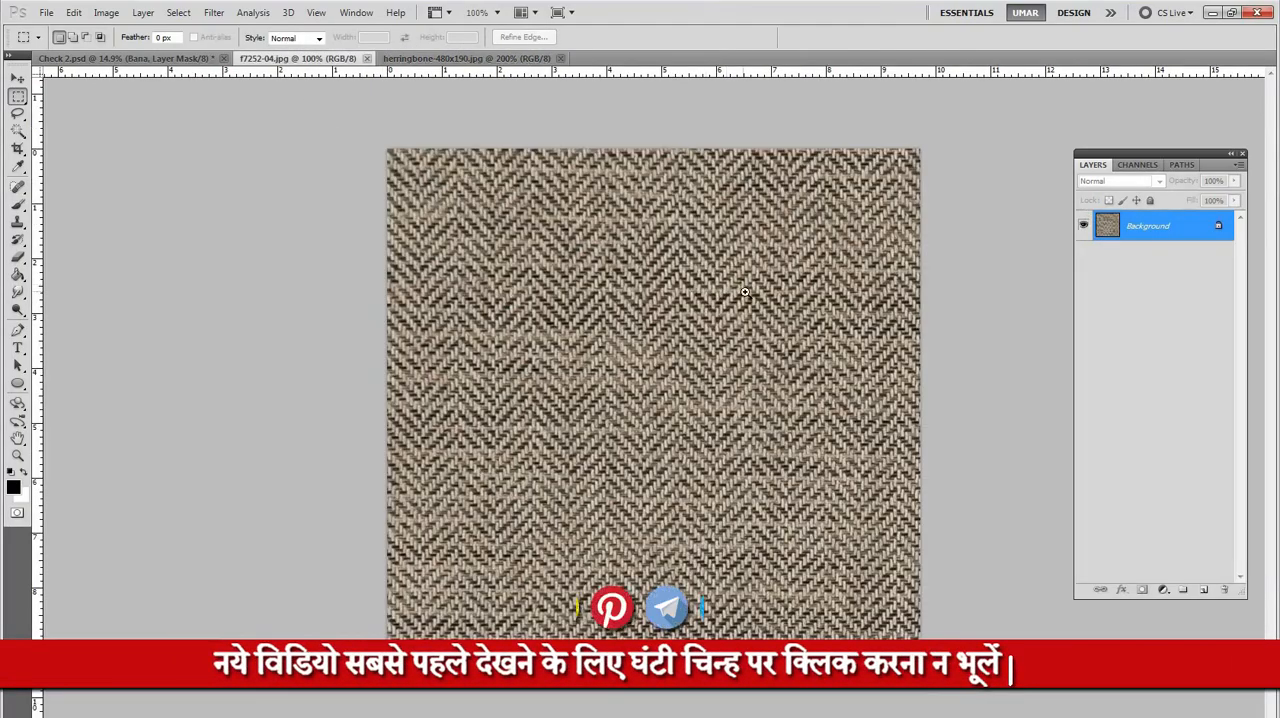
pyautogui.keyDown('ctrl'); pyautogui.click(745, 291); pyautogui.keyUp('ctrl')
pyautogui.hotkey('ctrl', '0')
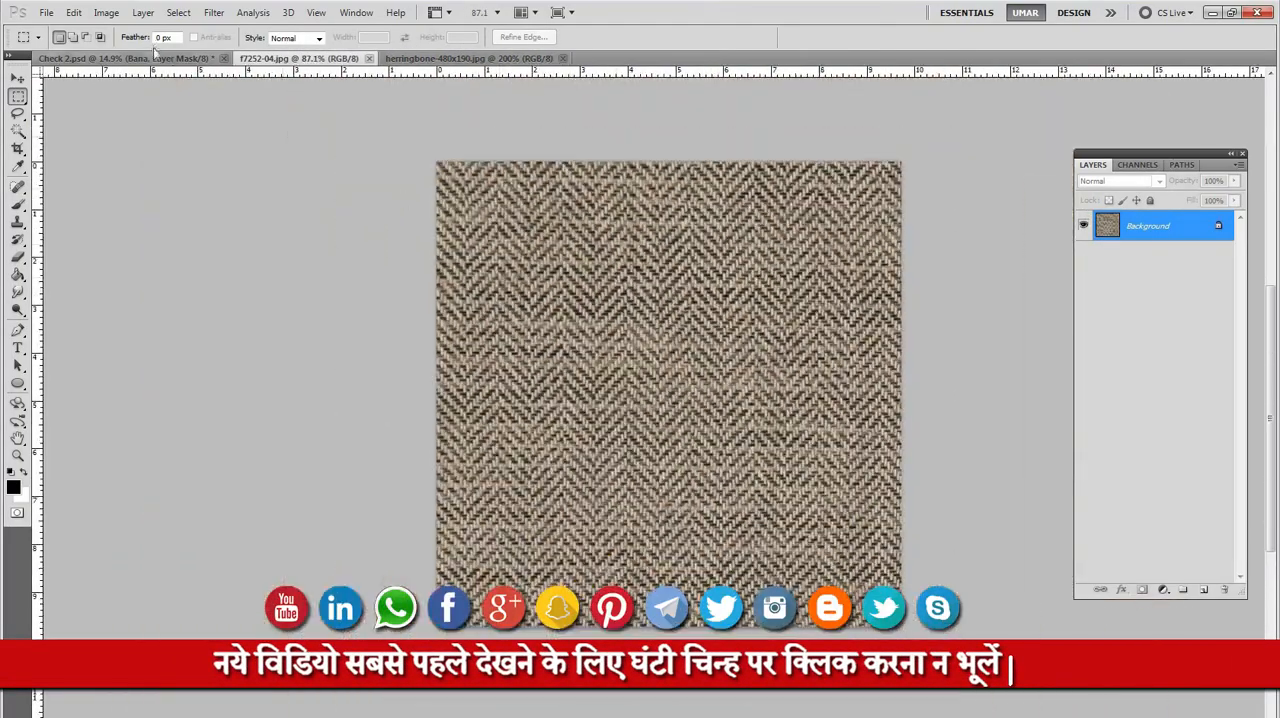
# Step: Return to Check 2.psd and undo the herringbone pattern fill on the Bana layer's mask
pyautogui.click(157, 59)
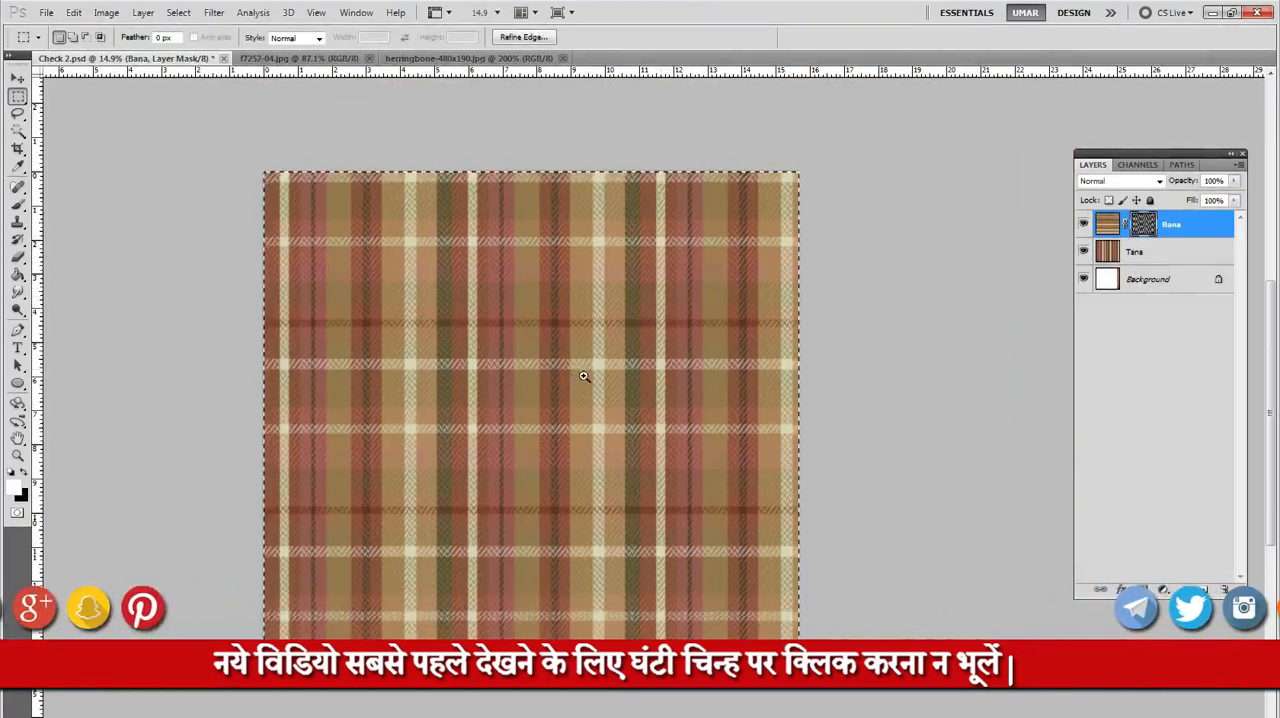
pyautogui.keyDown('ctrl'); pyautogui.click(614, 375); pyautogui.keyUp('ctrl')
pyautogui.moveTo(628, 366); pyautogui.dragTo(645, 360)
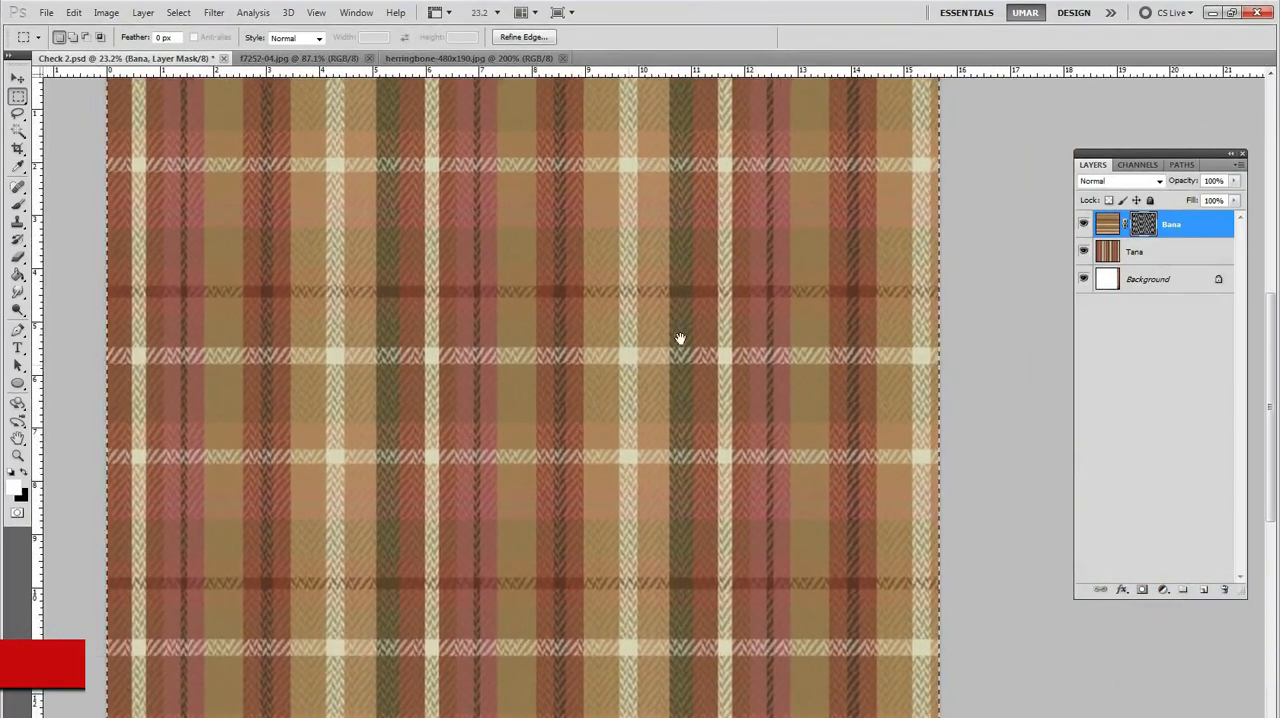
pyautogui.hotkey('ctrl', 'z')
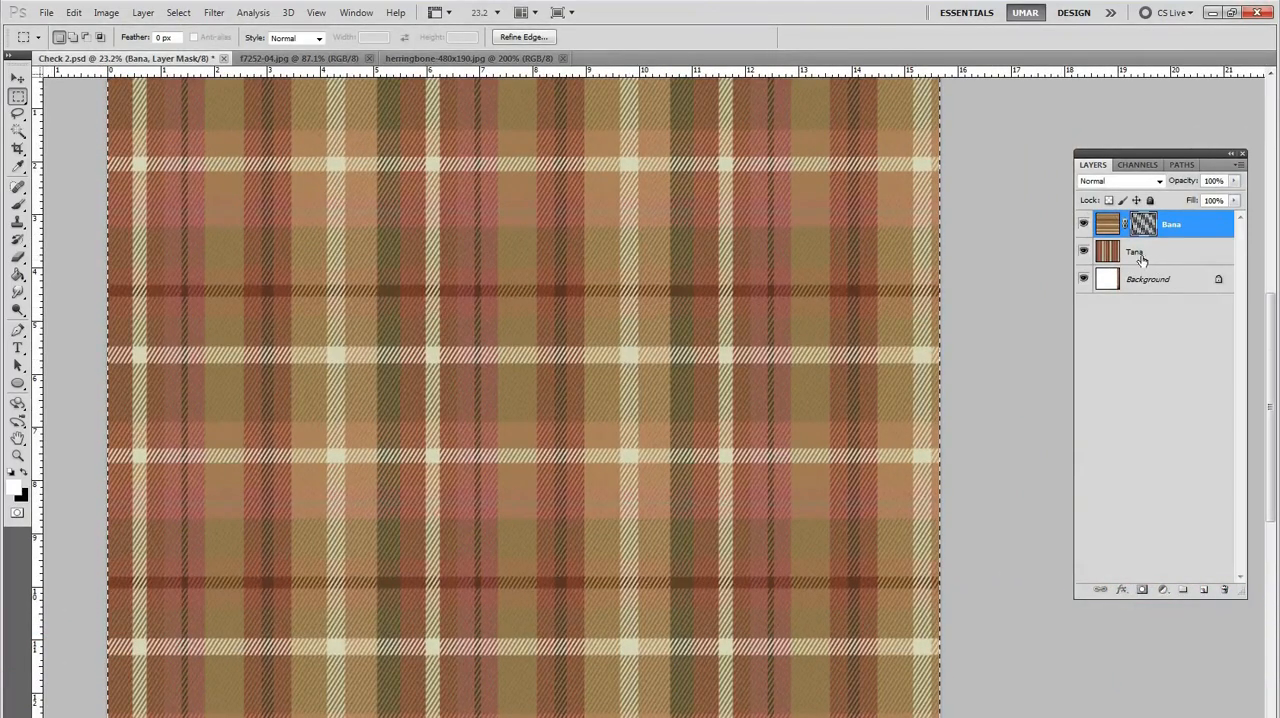
# Step: Select the Tana layer and temporarily hide the Bana layer to check the vertical stripes on their own
pyautogui.click(1141, 259)
pyautogui.moveTo(551, 242); pyautogui.dragTo(629, 266)
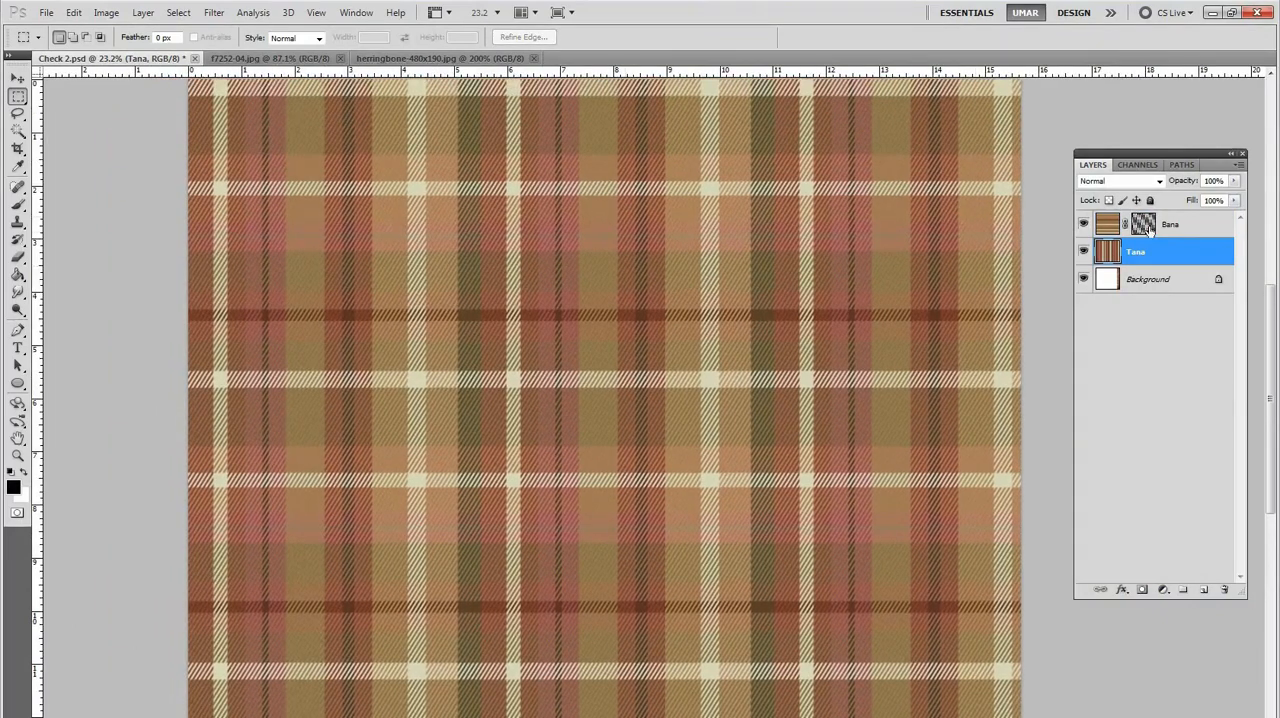
pyautogui.moveTo(897, 340); pyautogui.dragTo(920, 323)
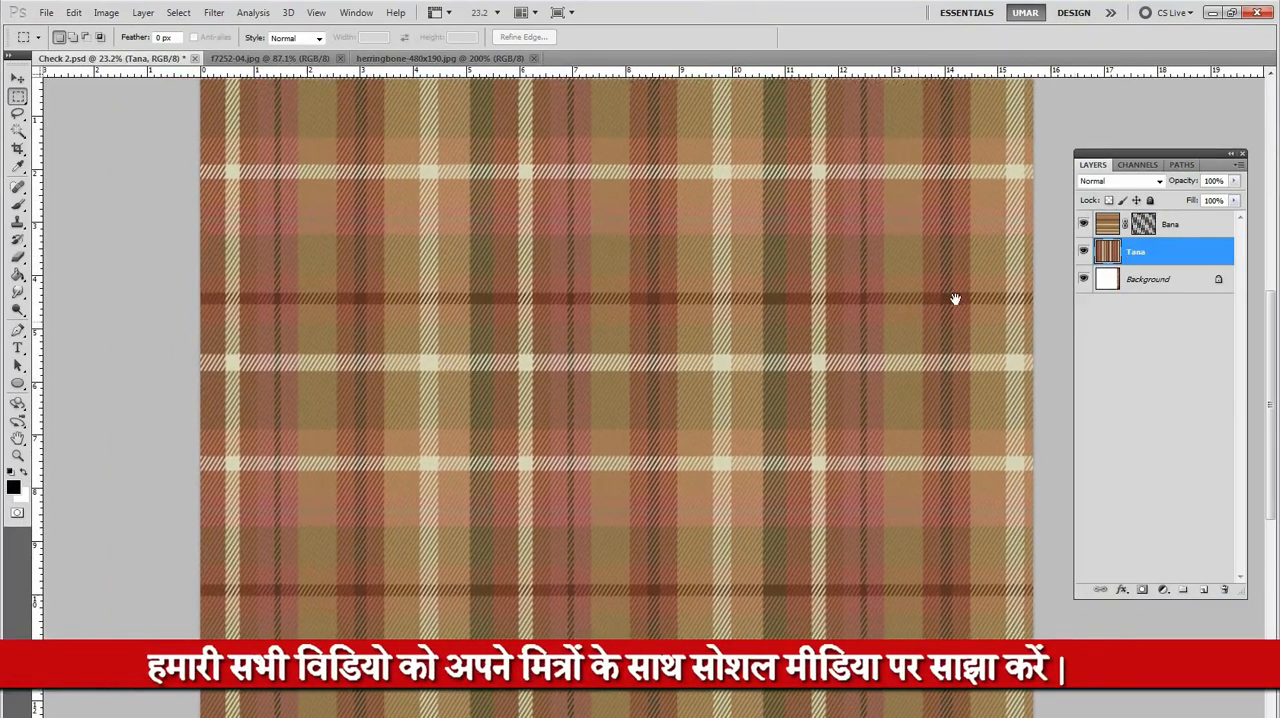
pyautogui.click(1084, 226)
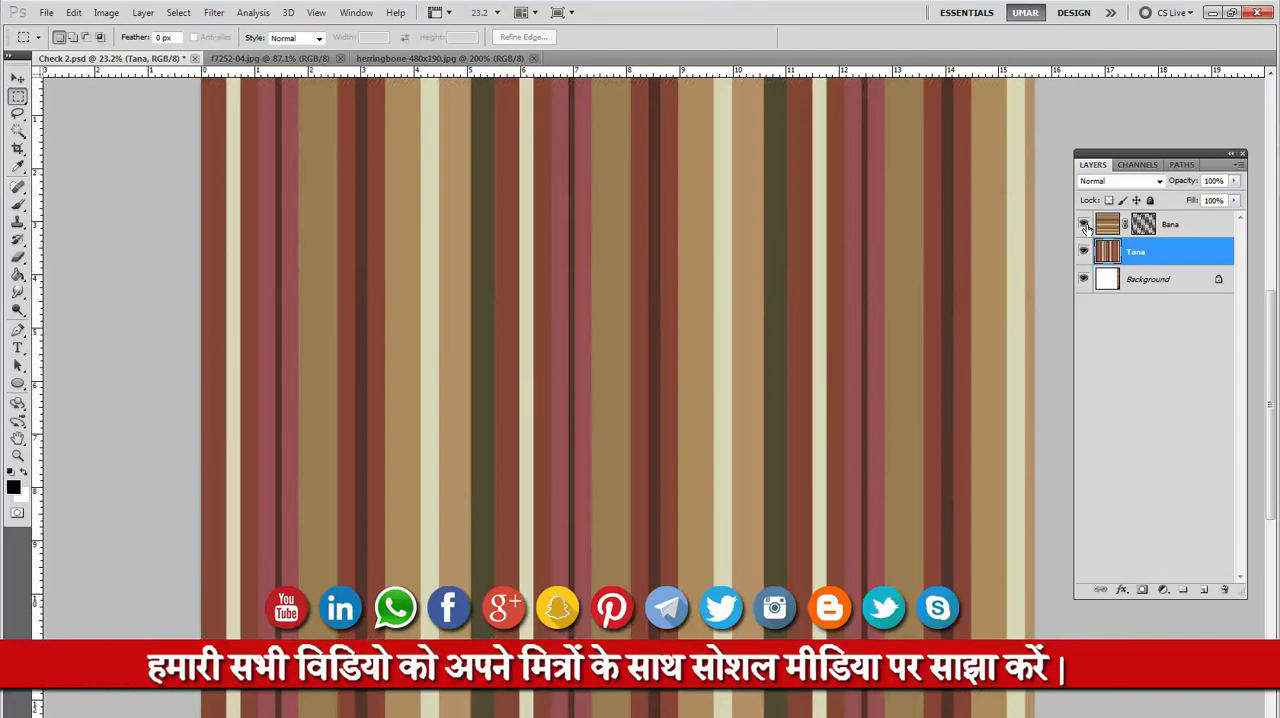
pyautogui.click(1084, 226)
pyautogui.moveTo(1011, 319); pyautogui.dragTo(1058, 321)
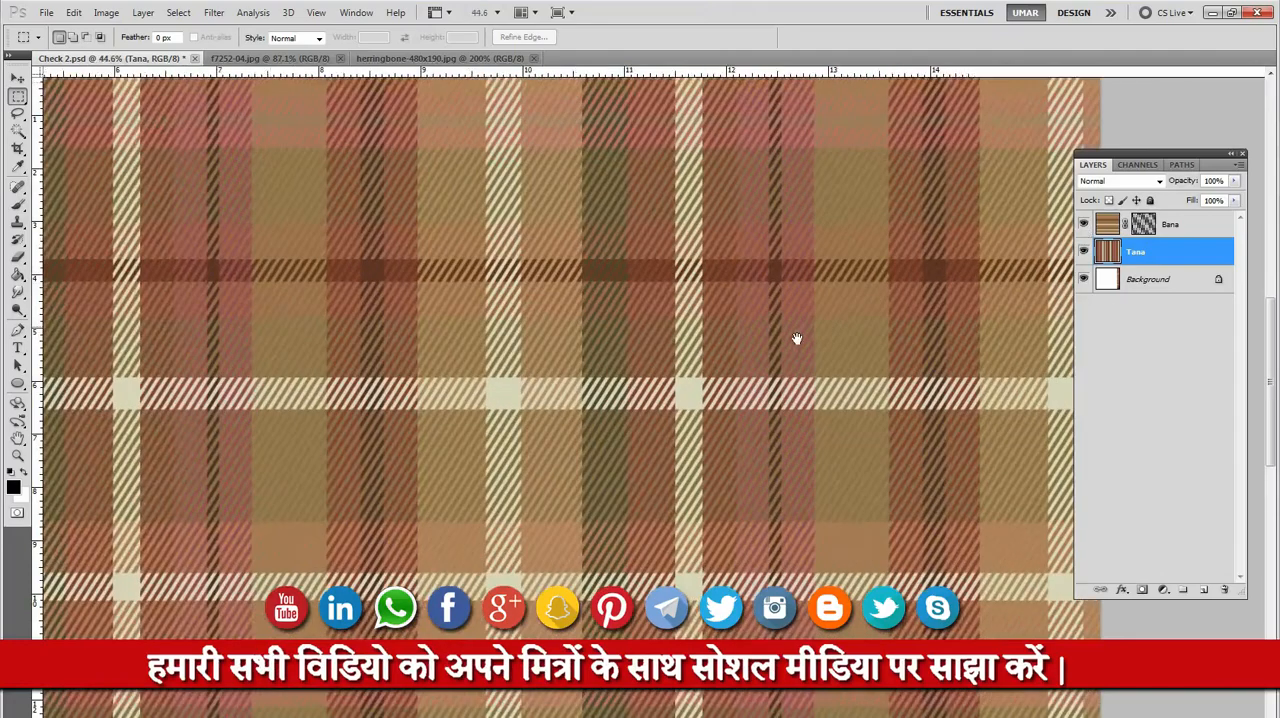
pyautogui.moveTo(797, 337); pyautogui.dragTo(668, 341)
# Step: Select the Tana layer's red vertical stripes with the Magic Wand and fill them with magenta #ef0bf2
pyautogui.press('w')
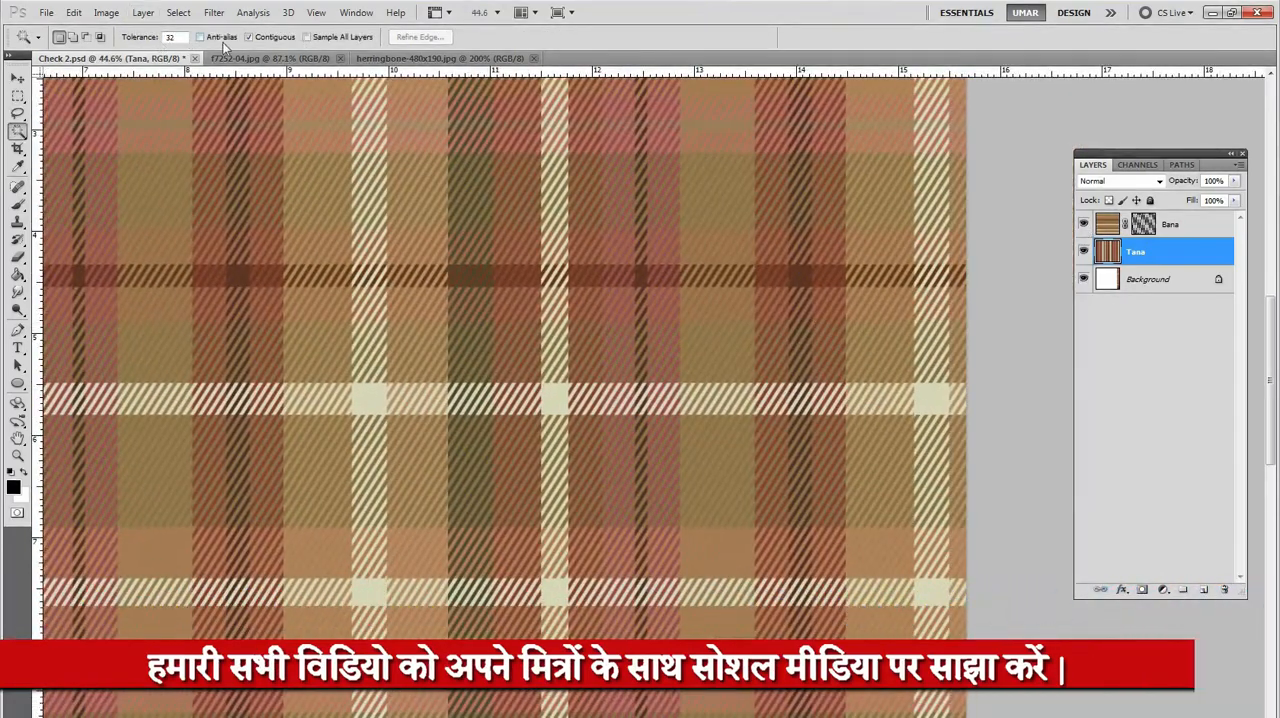
pyautogui.keyDown('alt'); pyautogui.click(762, 235); pyautogui.keyUp('alt')
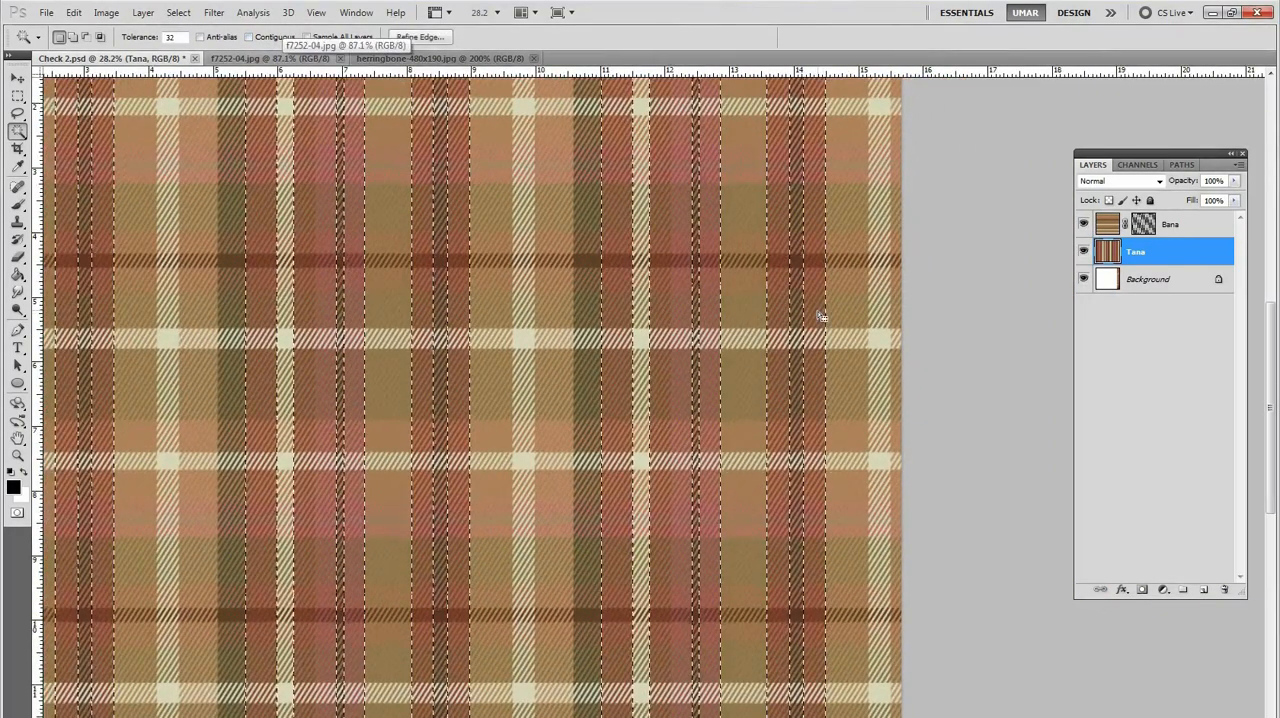
pyautogui.moveTo(830, 318); pyautogui.dragTo(797, 335)
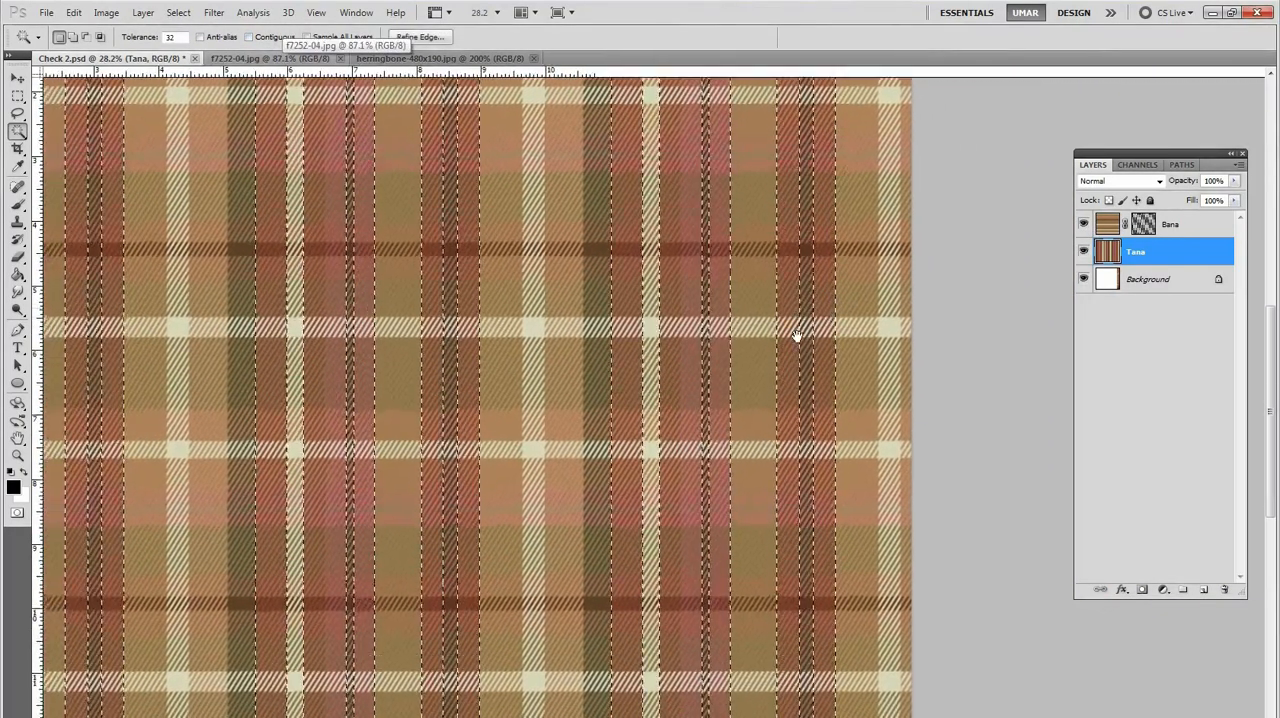
pyautogui.hotkey('ctrl', 'l')
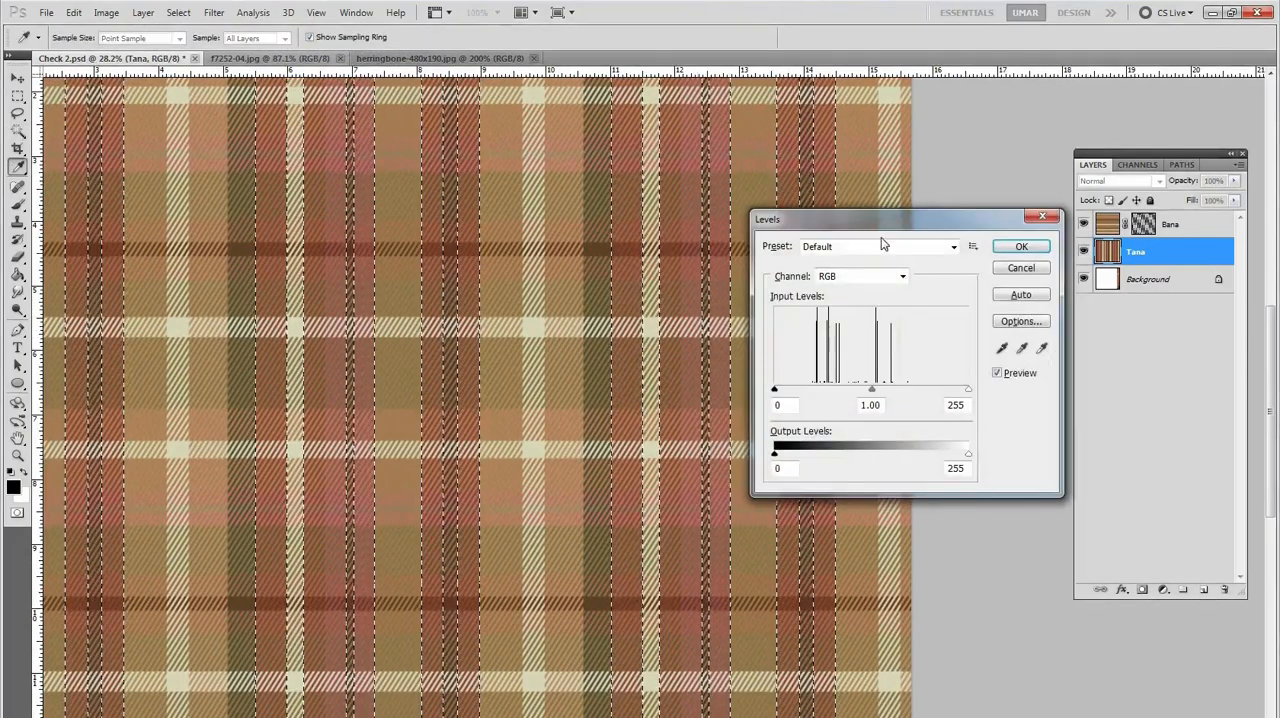
pyautogui.click(1021, 268)
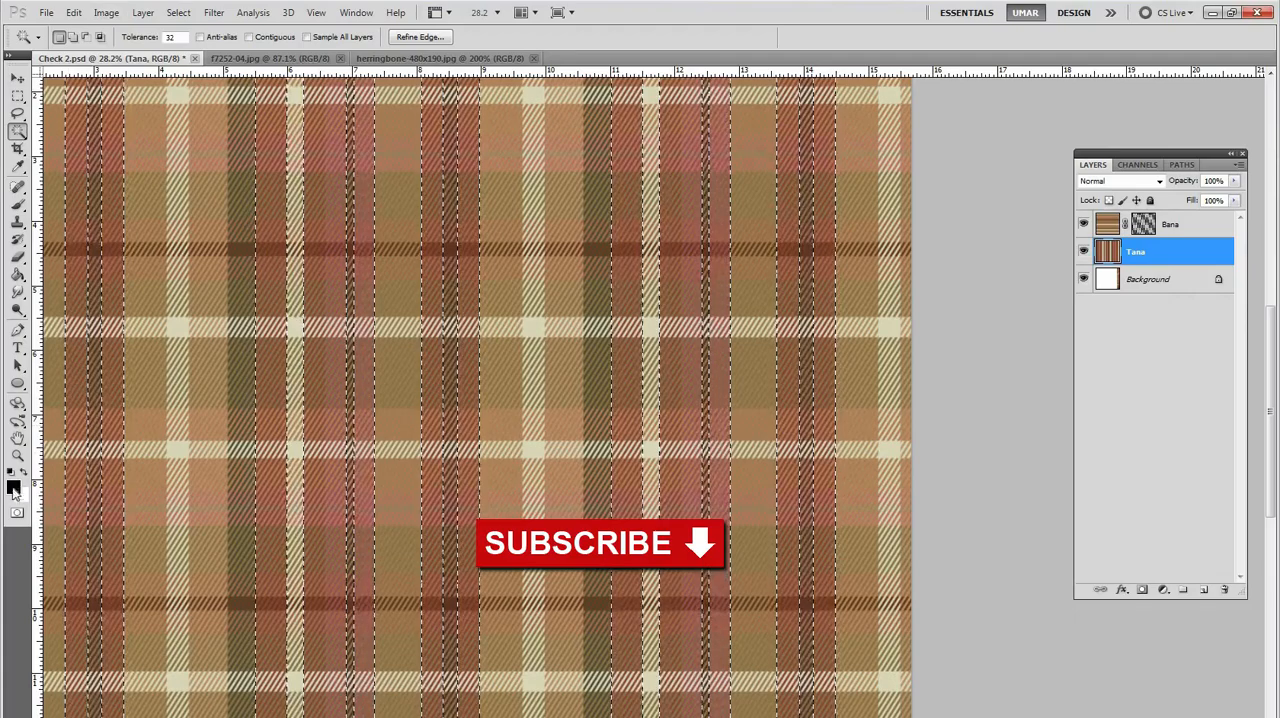
pyautogui.click(13, 487)
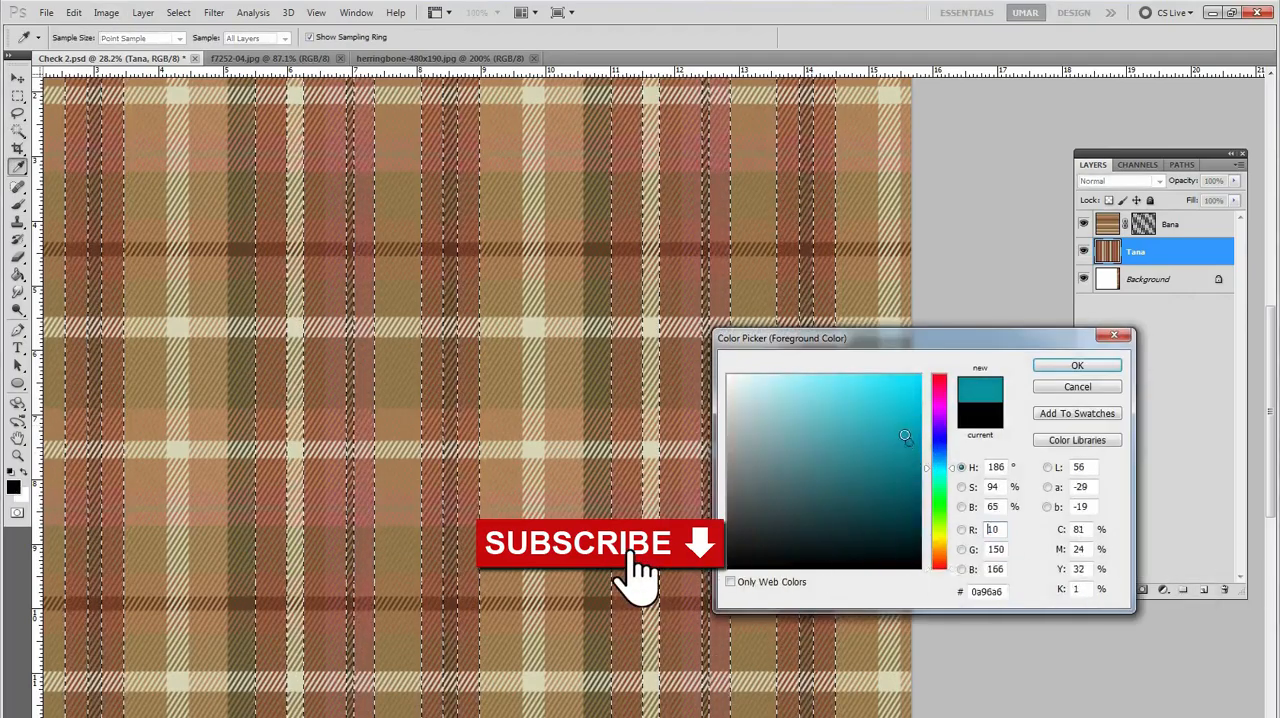
pyautogui.moveTo(944, 435); pyautogui.dragTo(942, 410)
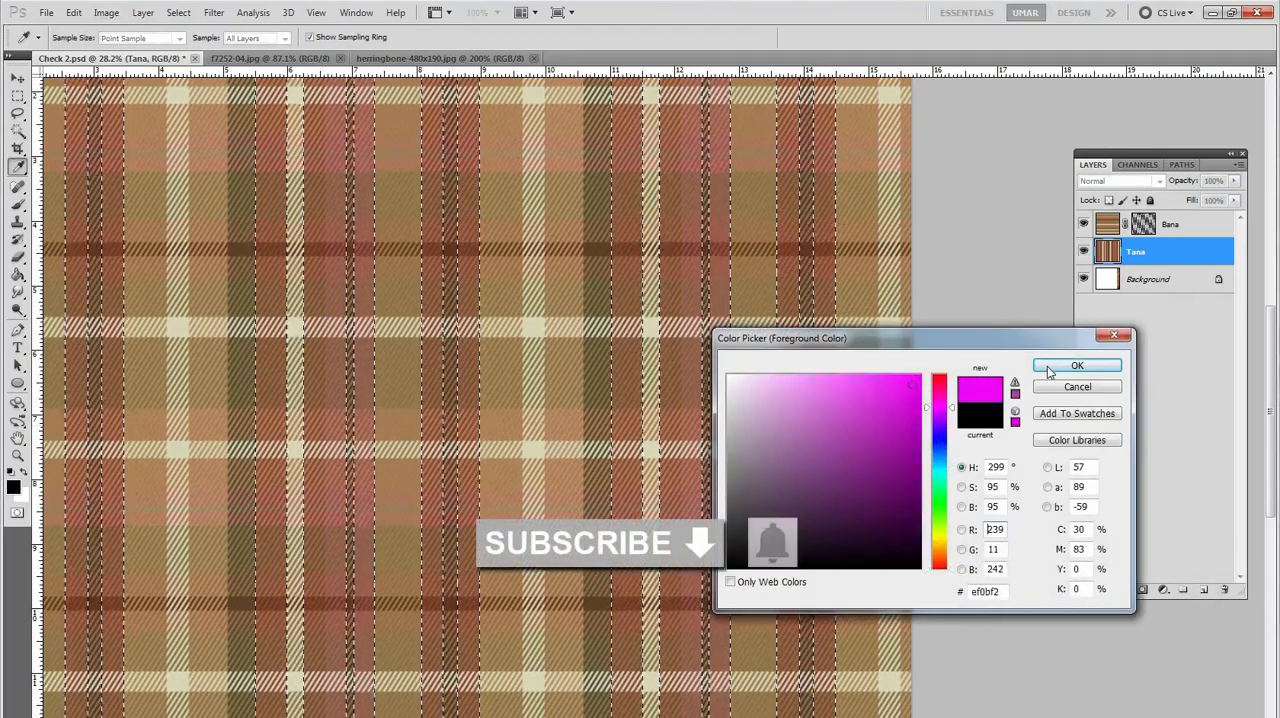
pyautogui.click(1047, 366)
pyautogui.hotkey('alt', 'BackSpace')
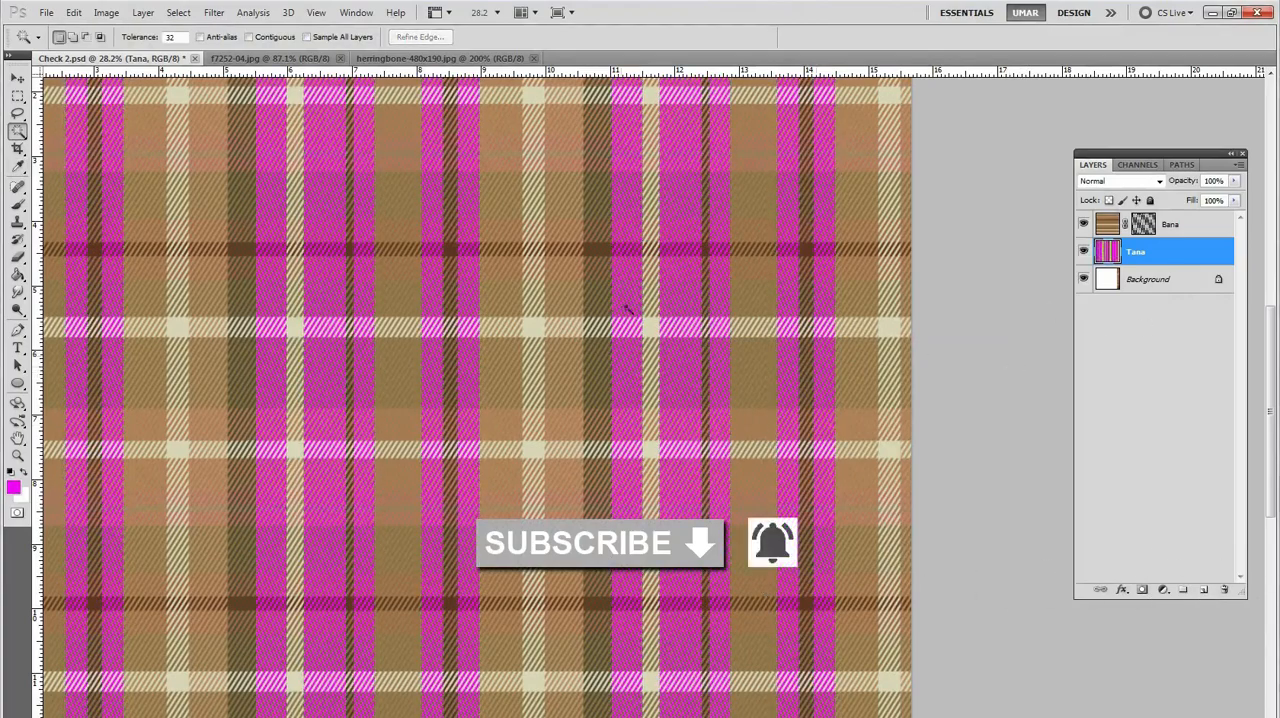
# Step: Select the Tana layer's tan vertical stripes and fill them with dark olive #505519
pyautogui.click(748, 312)
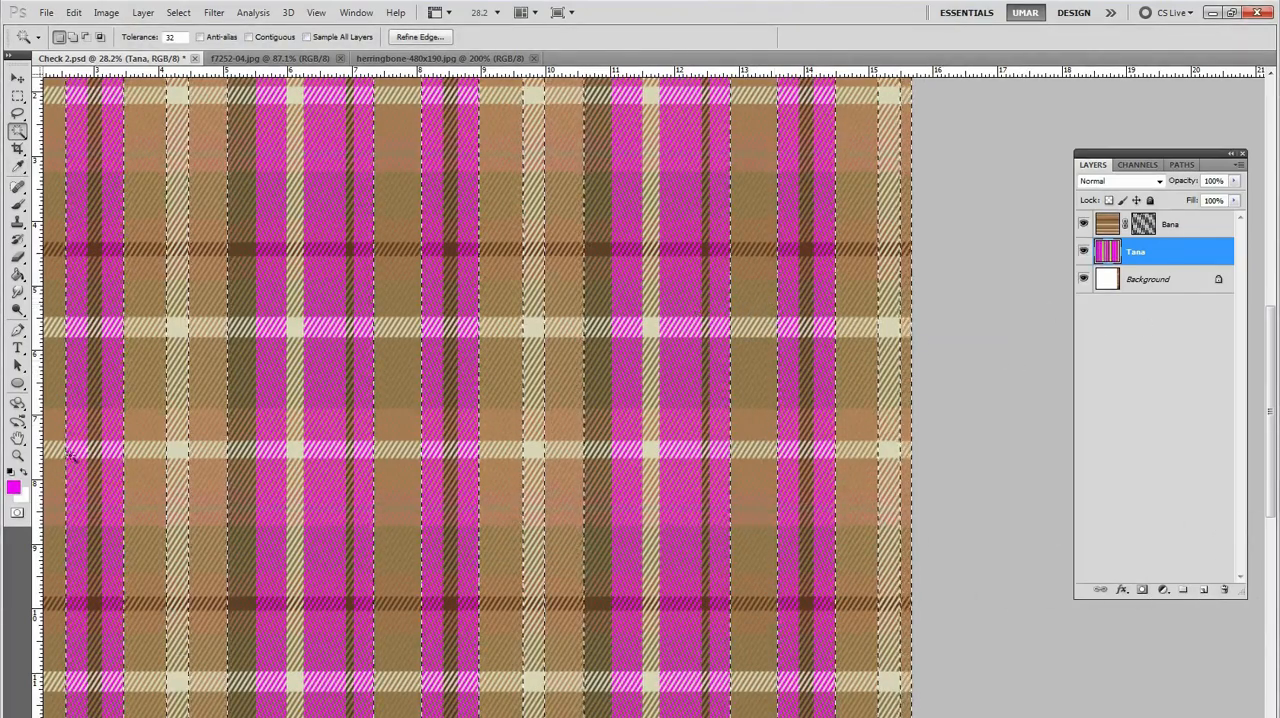
pyautogui.click(13, 487)
pyautogui.moveTo(938, 484); pyautogui.dragTo(938, 533)
pyautogui.moveTo(889, 481); pyautogui.dragTo(863, 506)
pyautogui.click(1050, 369)
pyautogui.hotkey('alt', 'BackSpace')
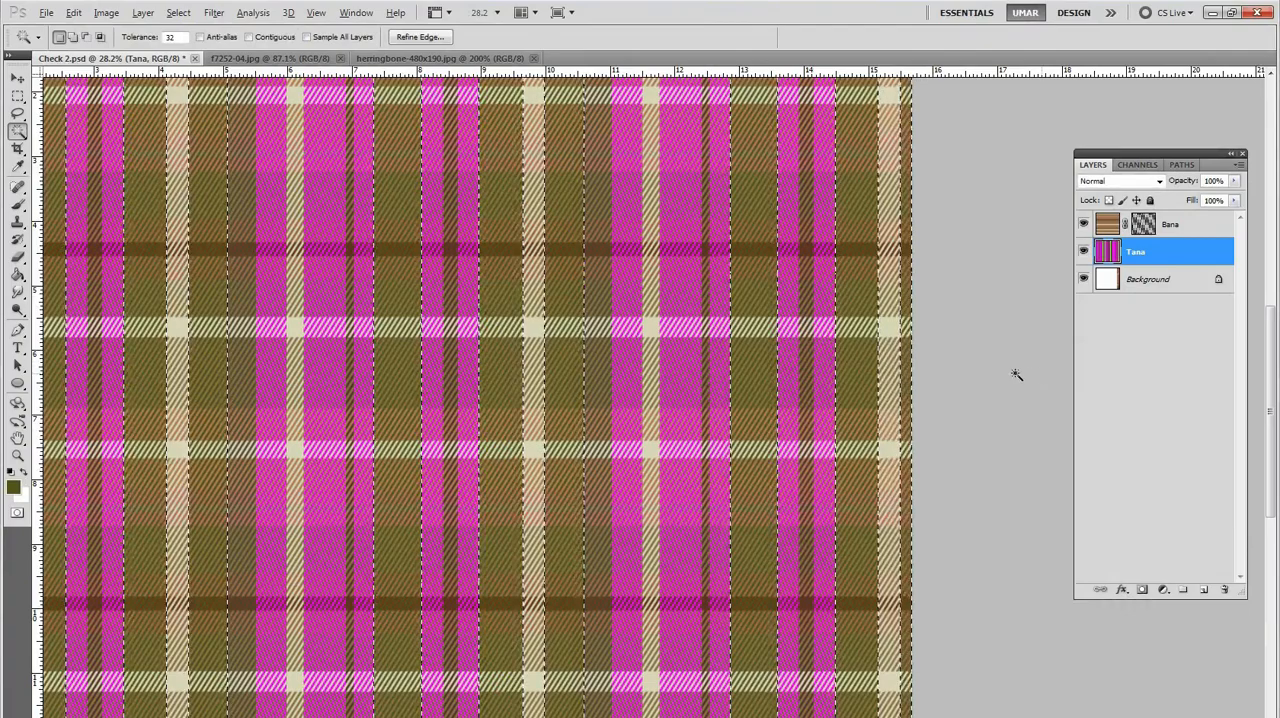
# Step: Select the magenta vertical stripes on the Tana layer, fill them with golden orange #e1a12d and clear the selection
pyautogui.moveTo(677, 330); pyautogui.dragTo(666, 363)
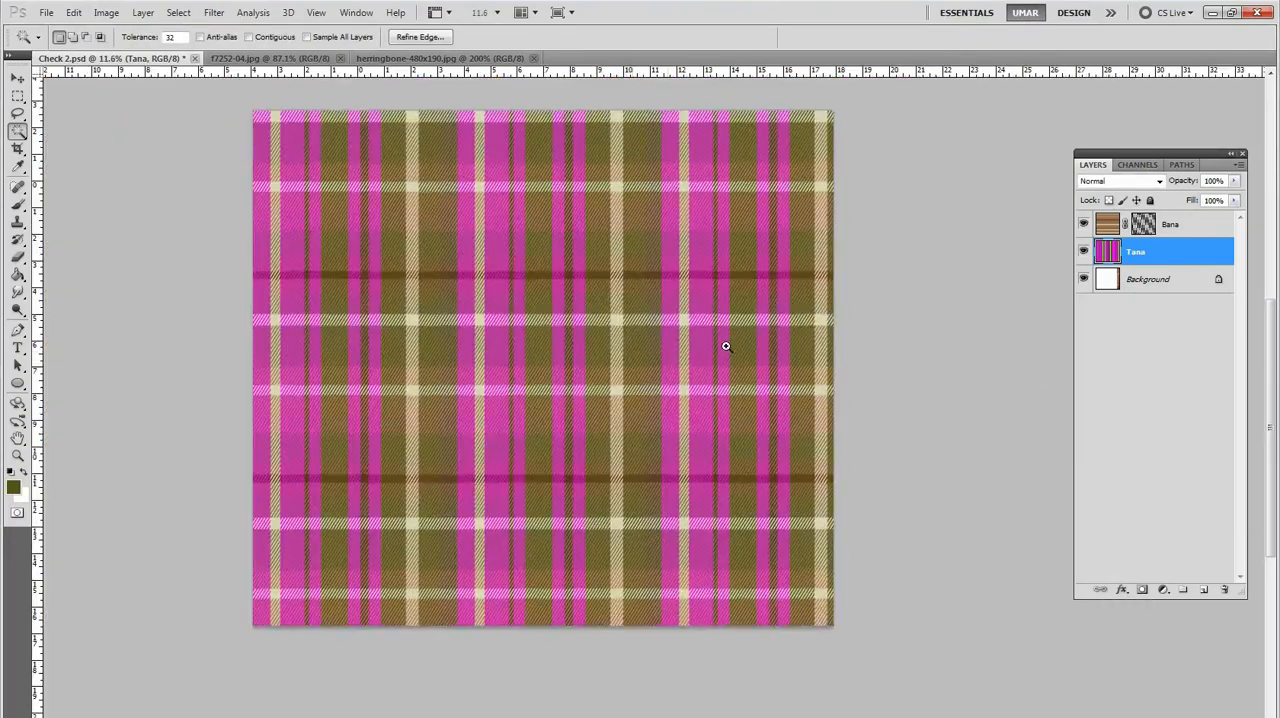
pyautogui.click(892, 313)
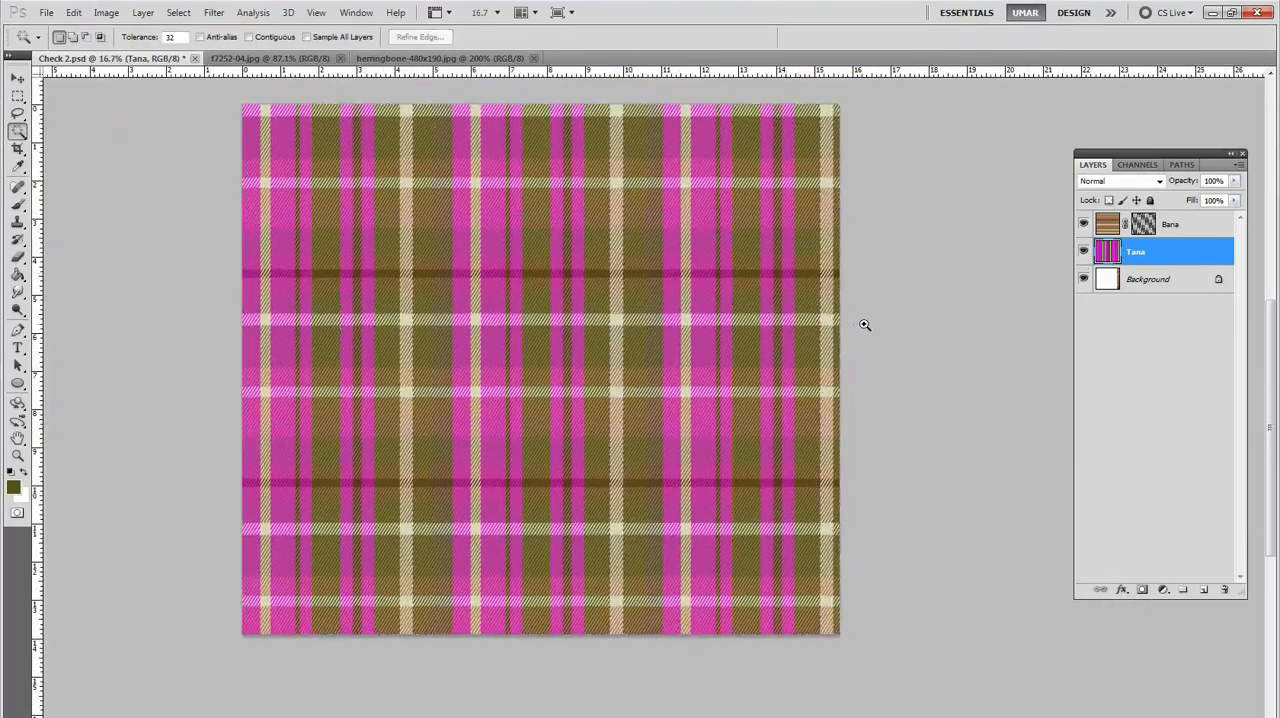
pyautogui.moveTo(859, 325); pyautogui.dragTo(792, 337)
pyautogui.click(789, 337)
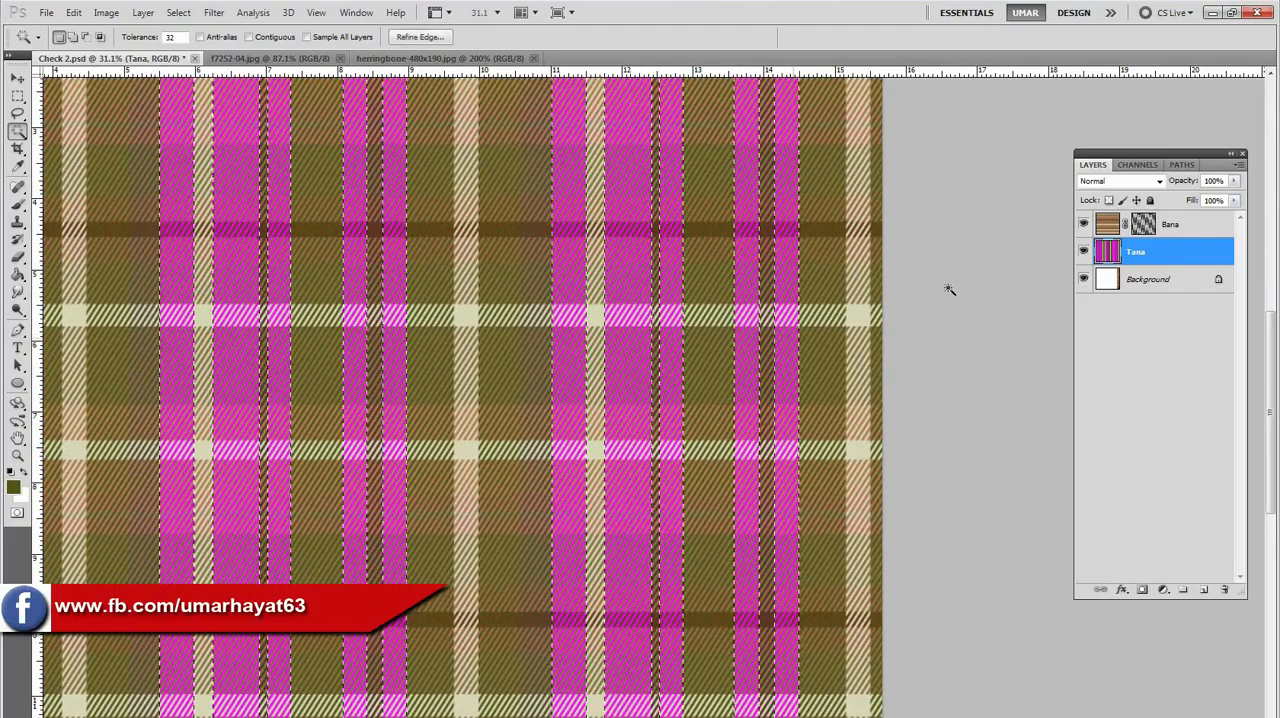
pyautogui.click(14, 487)
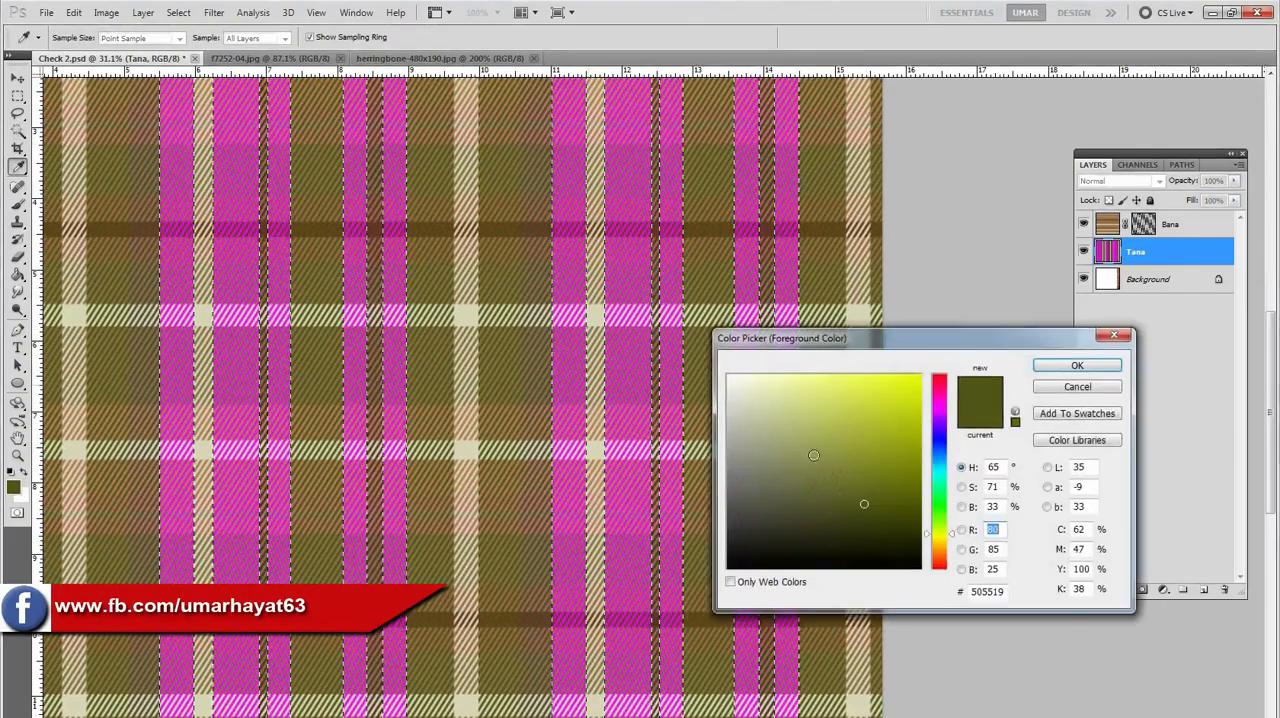
pyautogui.click(801, 295)
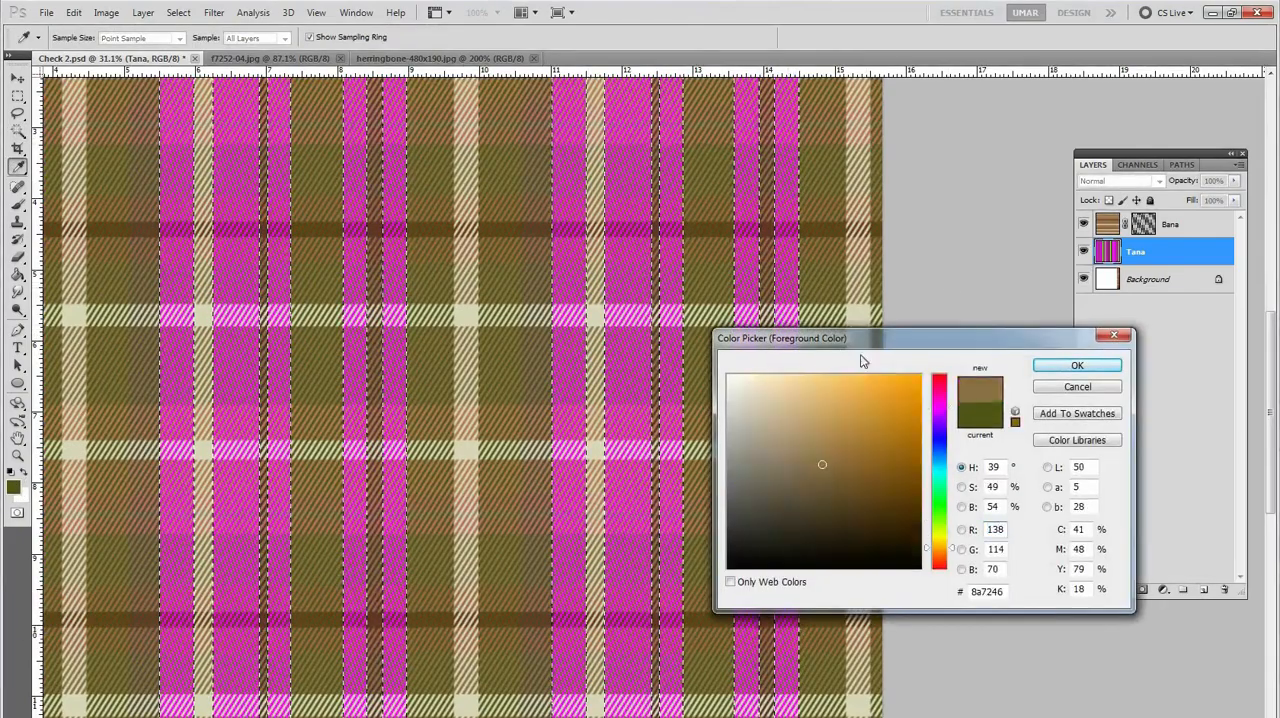
pyautogui.click(881, 398)
pyautogui.click(1062, 368)
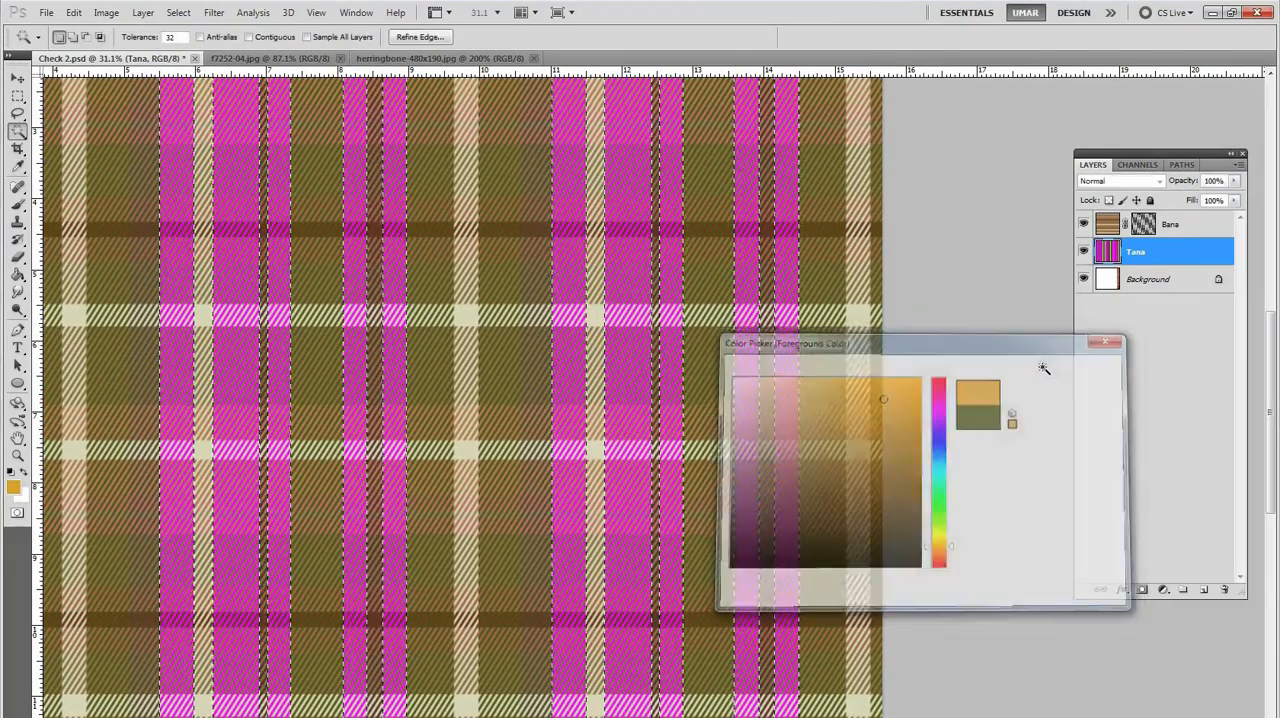
pyautogui.press('w')
pyautogui.hotkey('alt', 'BackSpace')
pyautogui.keyDown('alt'); pyautogui.click(670, 350); pyautogui.keyUp('alt')
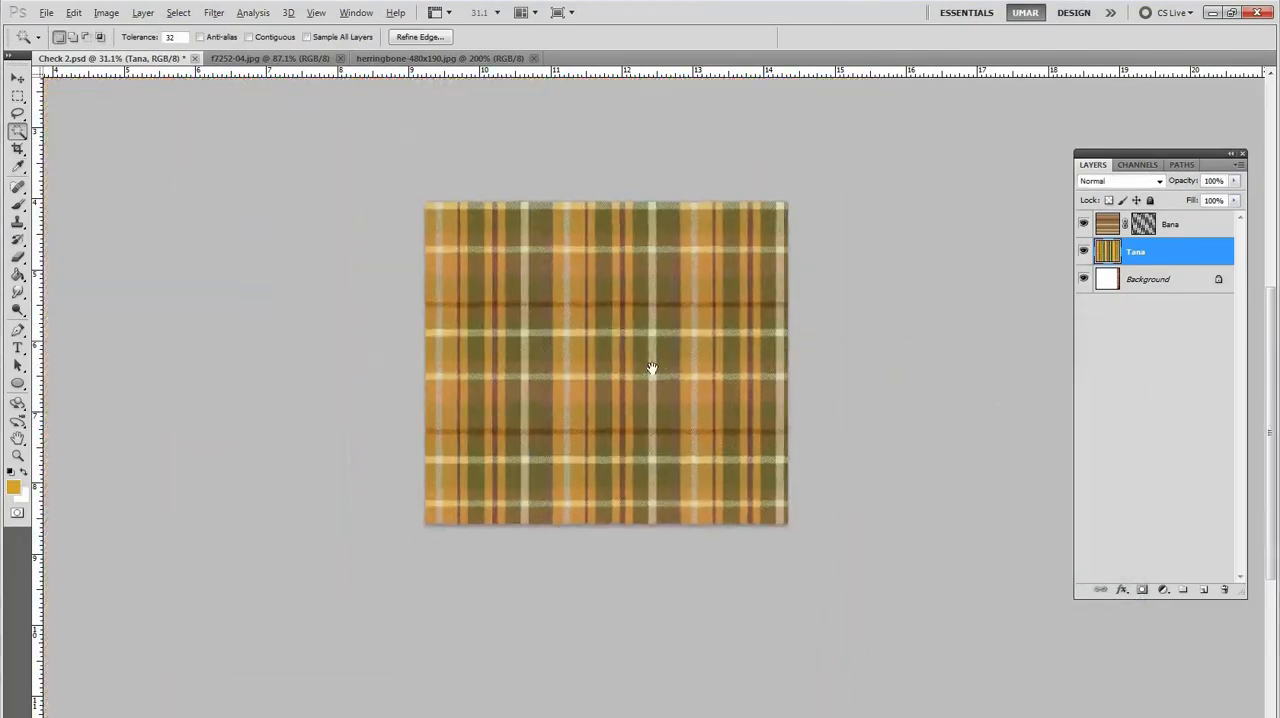
pyautogui.hotkey('ctrl', 'd')
# Step: Select the wide olive-brown horizontal stripes in the Bana layer's image, fill them with light orange #f8bc4d and clear the selection
pyautogui.moveTo(750, 347); pyautogui.dragTo(788, 349)
pyautogui.click(1108, 230)
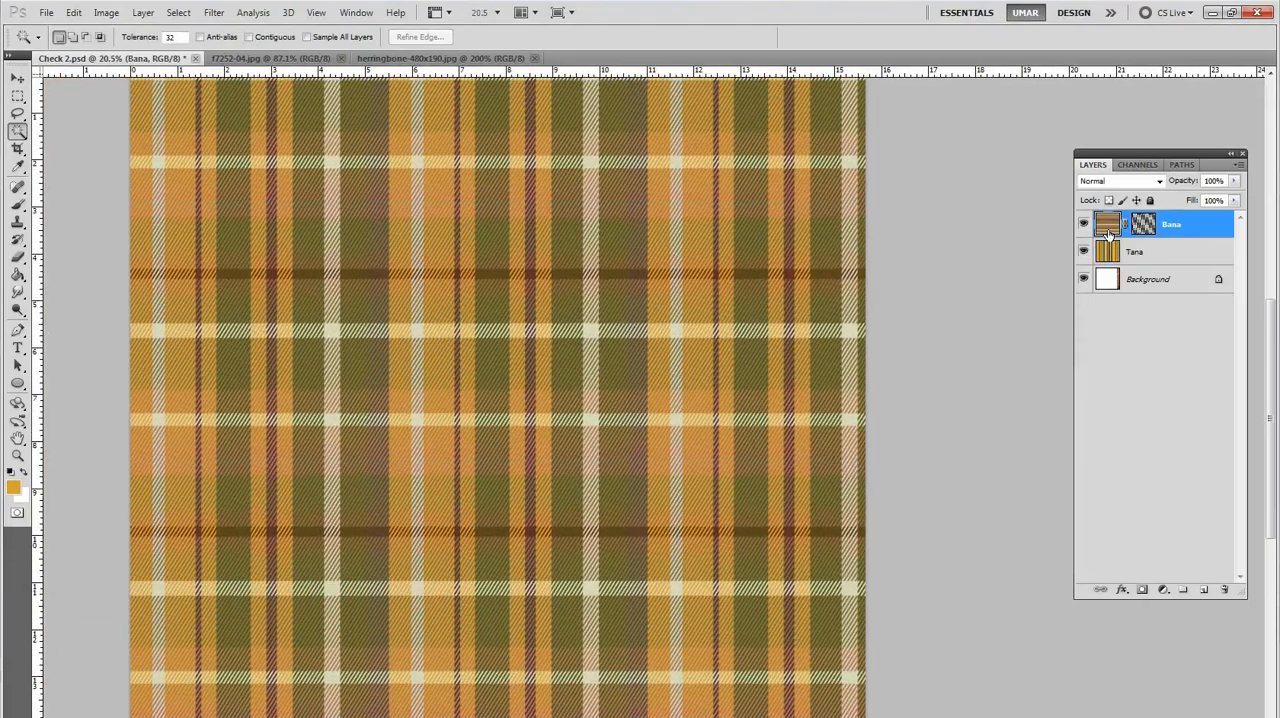
pyautogui.keyDown('ctrl'); pyautogui.click(826, 327); pyautogui.keyUp('ctrl')
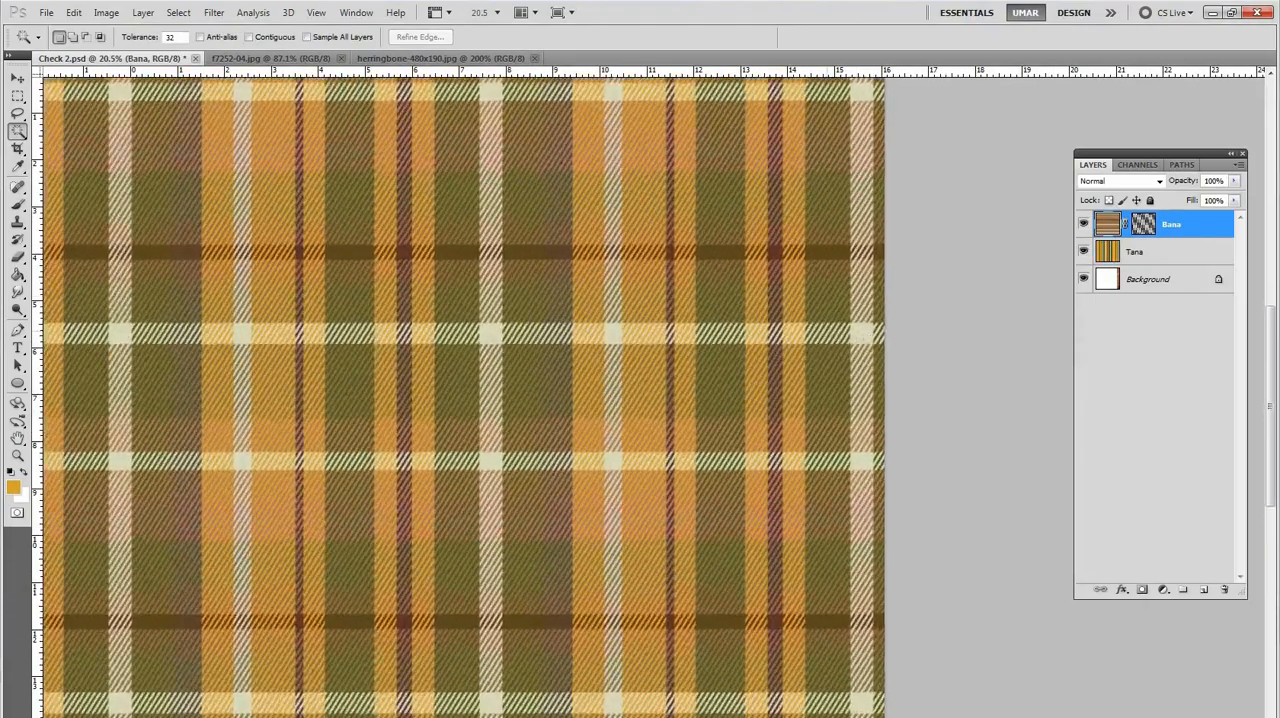
pyautogui.click(846, 306)
pyautogui.moveTo(810, 297); pyautogui.dragTo(380, 343)
pyautogui.click(13, 487)
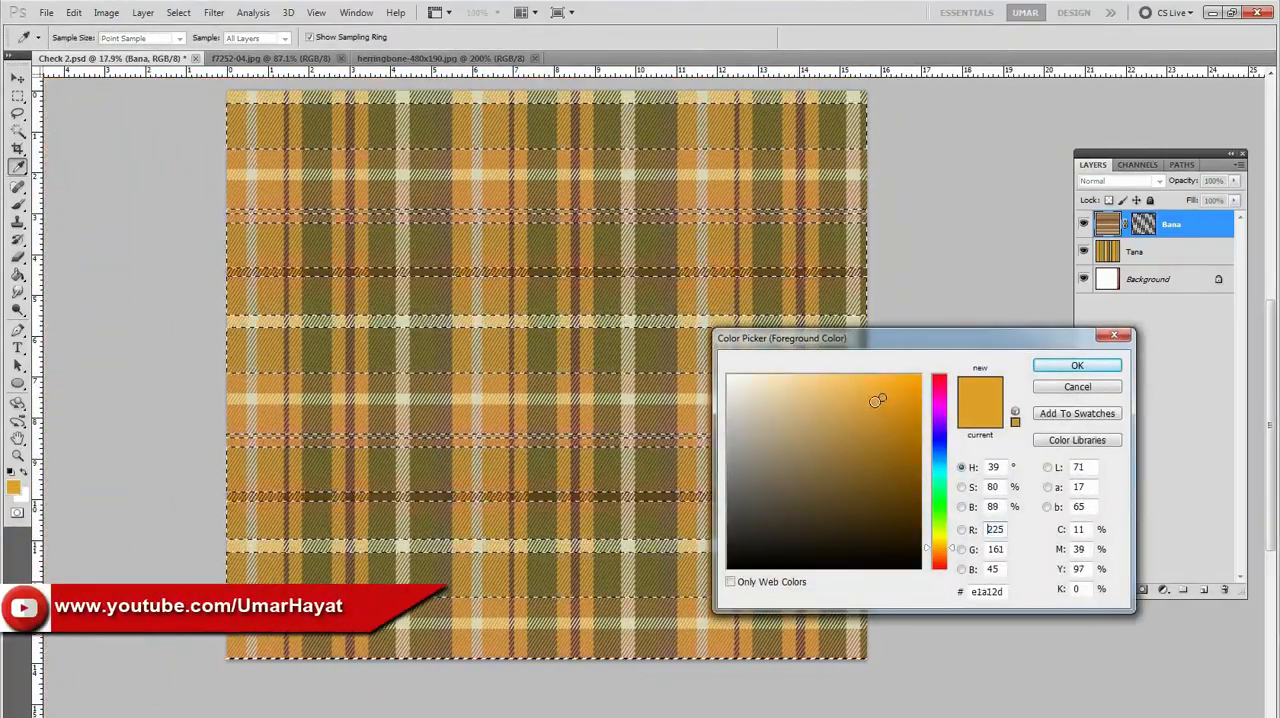
pyautogui.moveTo(877, 400); pyautogui.dragTo(870, 410)
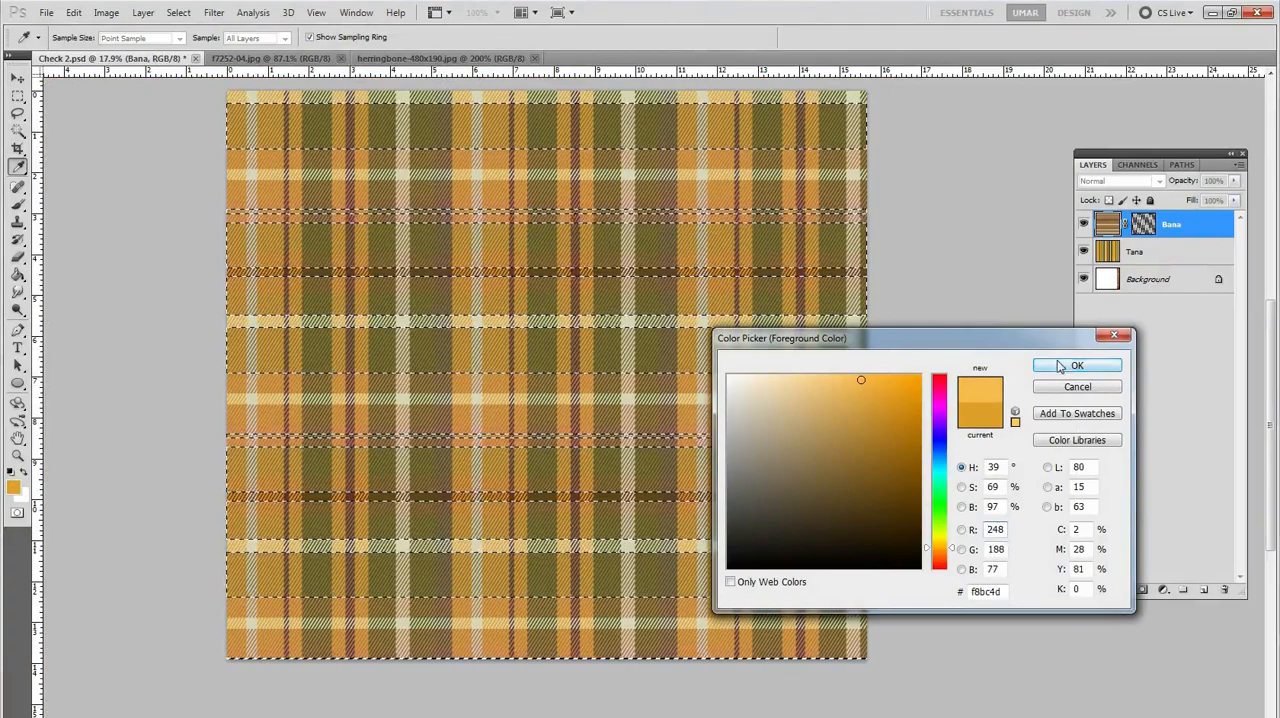
pyautogui.click(1060, 366)
pyautogui.hotkey('alt', 'BackSpace')
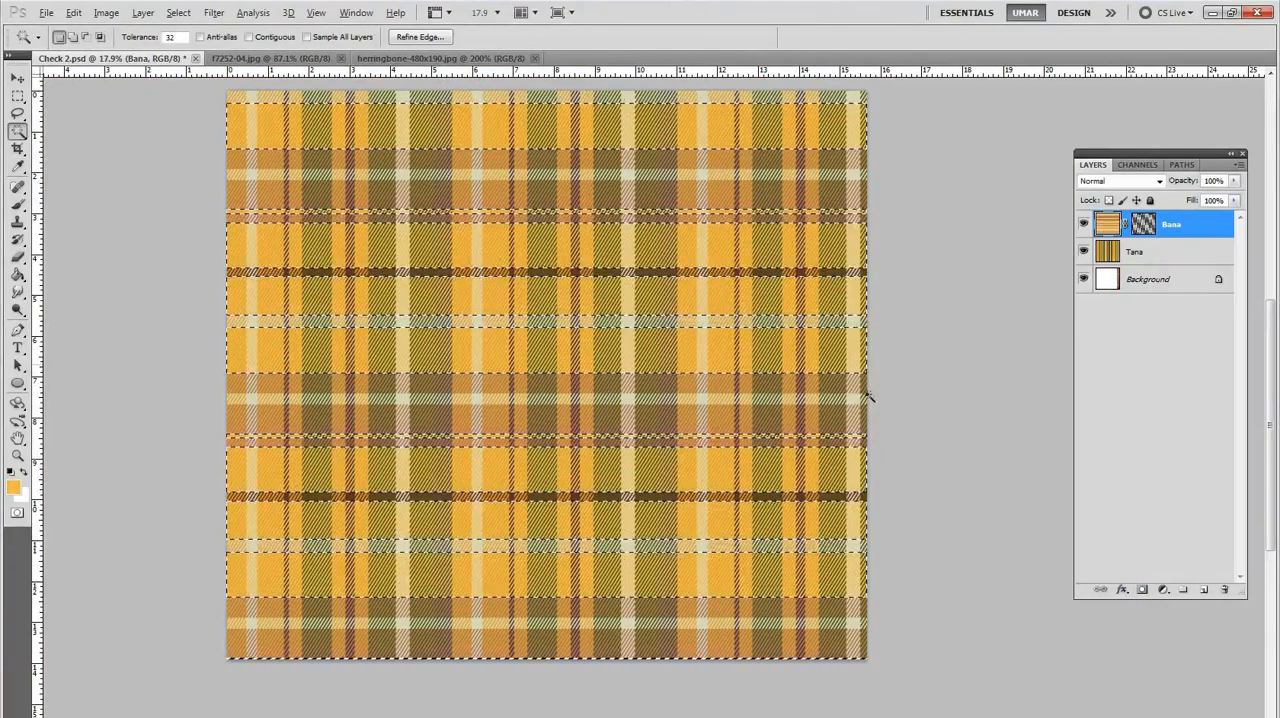
pyautogui.keyDown('alt'); pyautogui.click(602, 357); pyautogui.keyUp('alt')
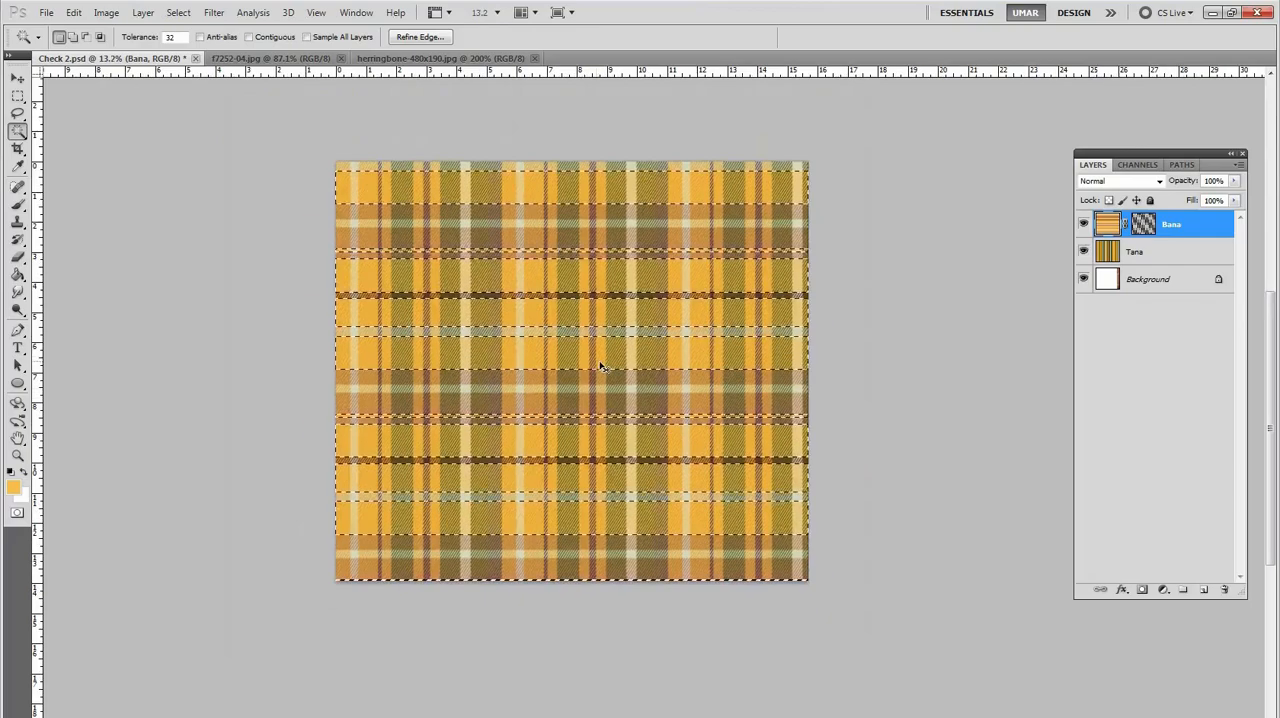
pyautogui.hotkey('ctrl', 'd')
pyautogui.click(734, 333)
pyautogui.hotkey('ctrl', 'd')
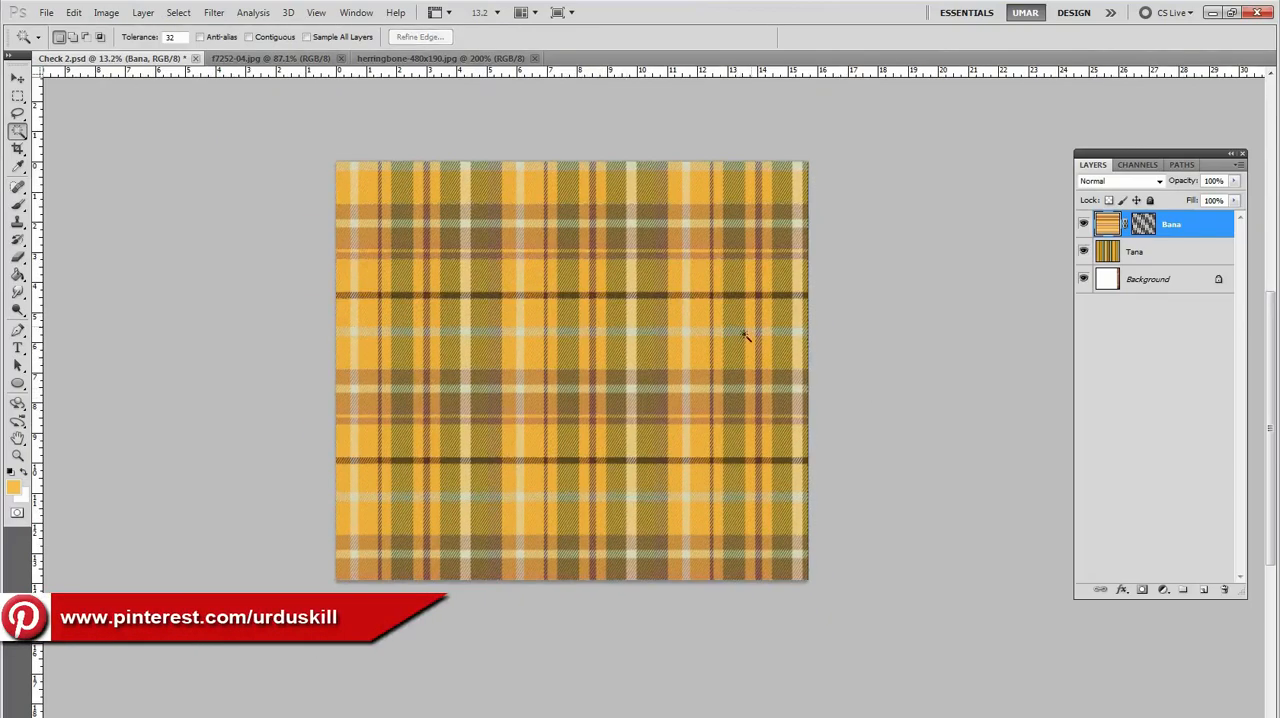
# Step: Examine the recoloured plaid across the whole fabric and in close-up
pyautogui.keyDown('alt'); pyautogui.click(742, 366); pyautogui.keyUp('alt')
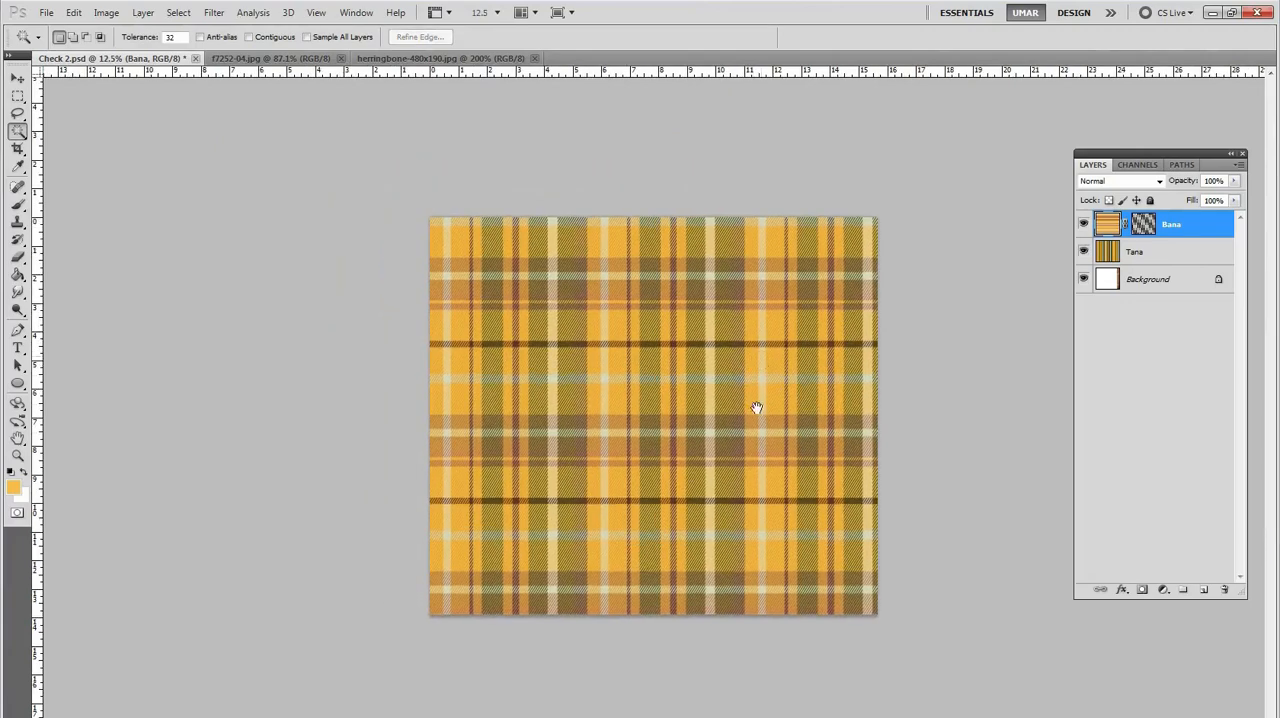
pyautogui.click(780, 424)
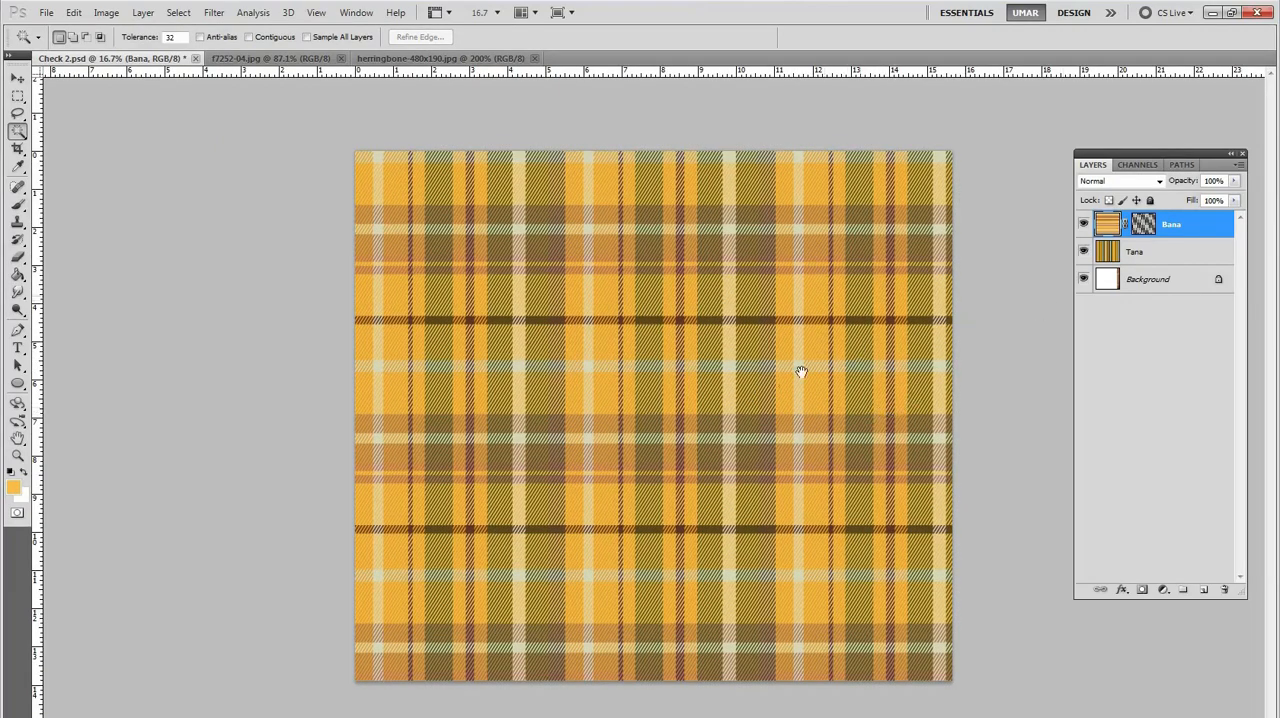
pyautogui.hotkey('ctrl', '+')
pyautogui.moveTo(792, 374); pyautogui.dragTo(689, 343)
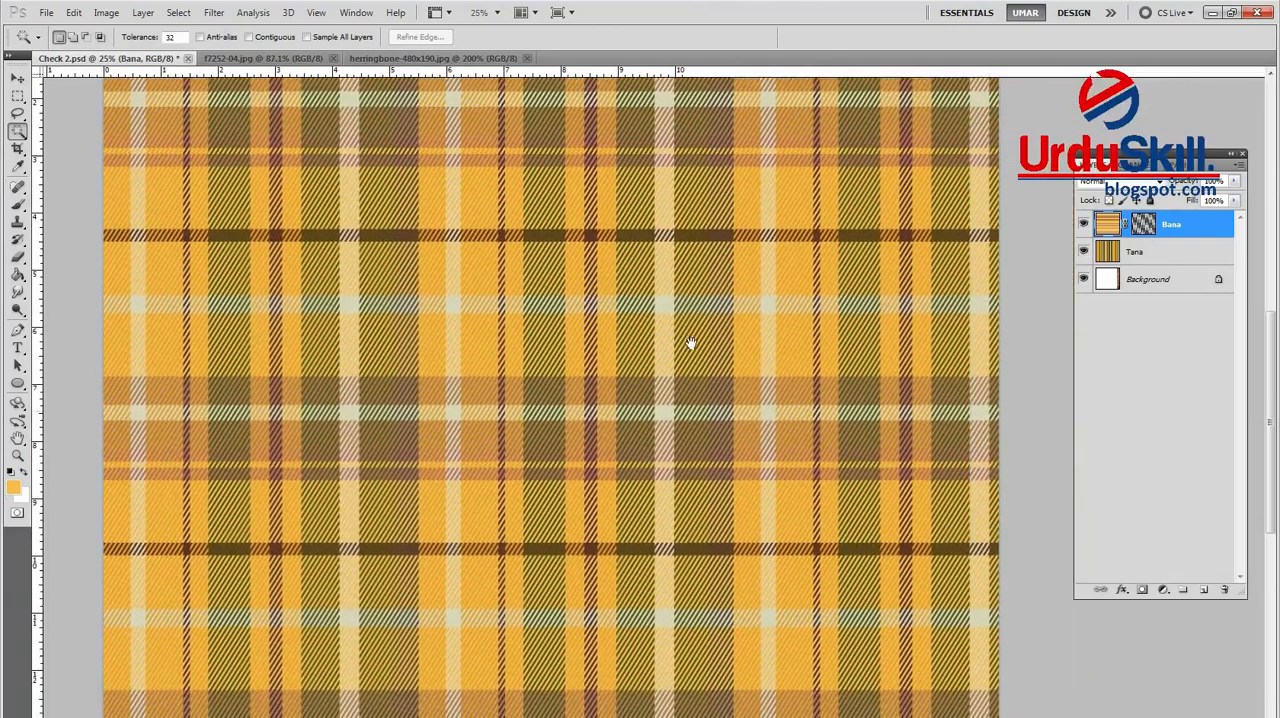